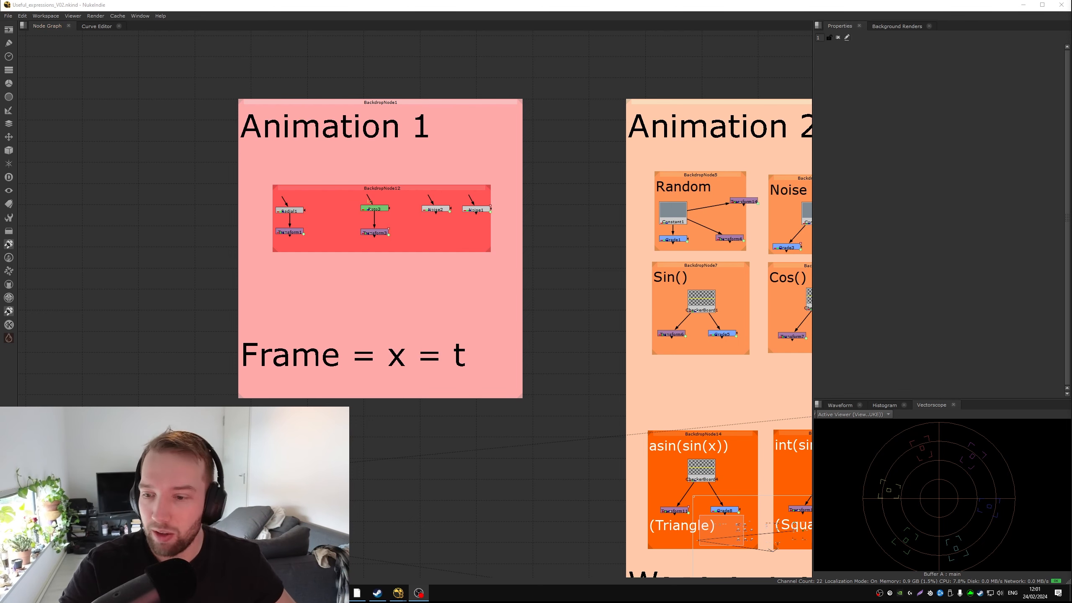
Step: Bring the floating Viewer1 window onto this screen beside the Animation 1 backdrop
left_click_drag(1071, 127, 319, 63)
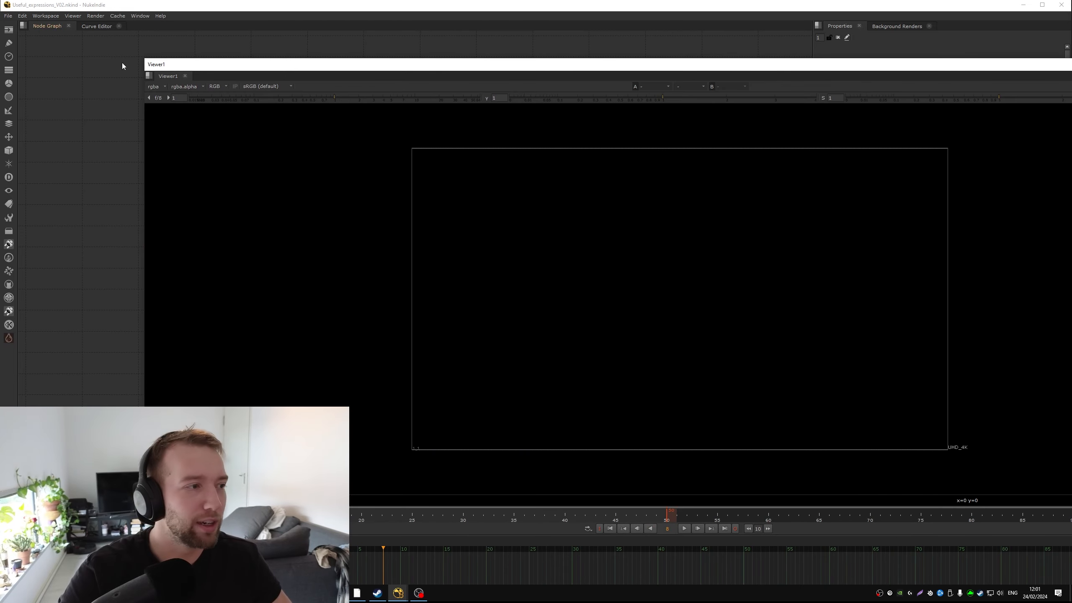
left_click_drag(142, 57, 541, 135)
left_click(588, 435)
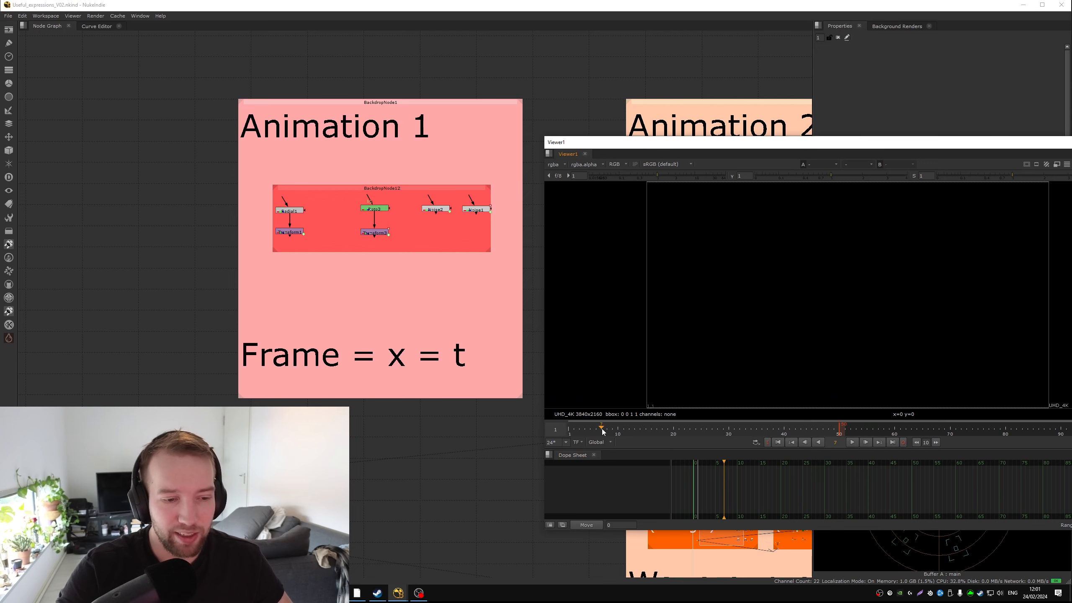
key("o")
key("alt+o")
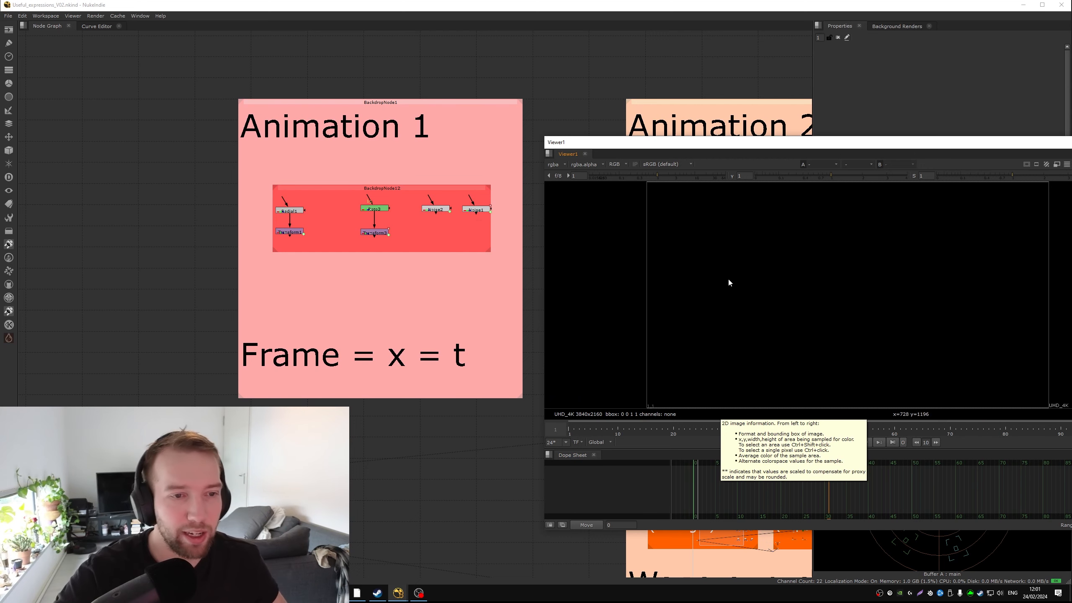
Step: Widen the properties area and resize the floating viewer so it fits beneath it
left_click_drag(672, 156, 630, 197)
left_click_drag(812, 73, 597, 75)
left_click(505, 181)
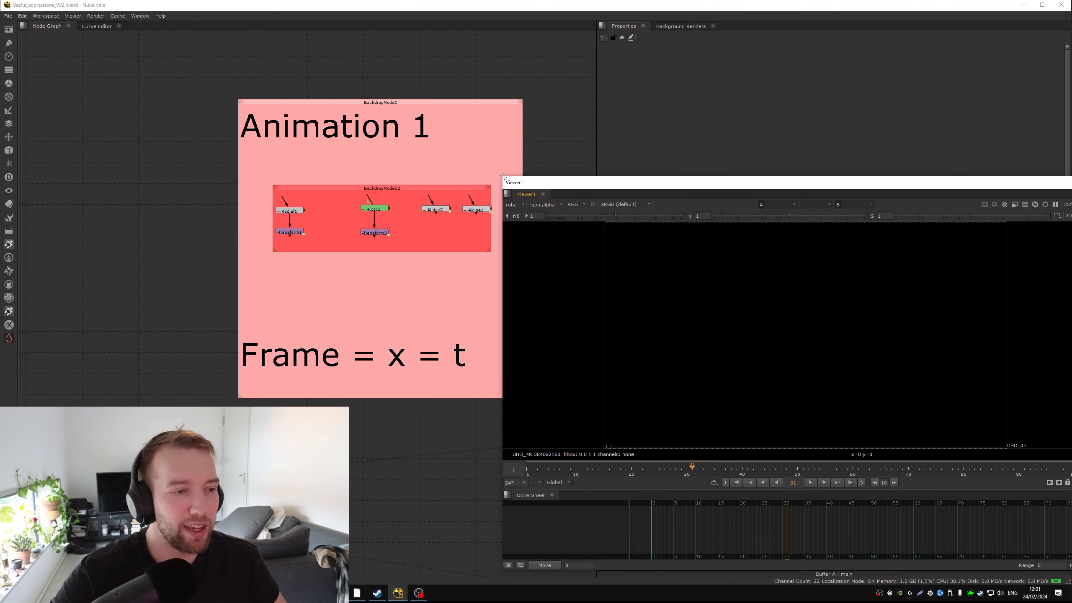
left_click_drag(501, 175, 596, 209)
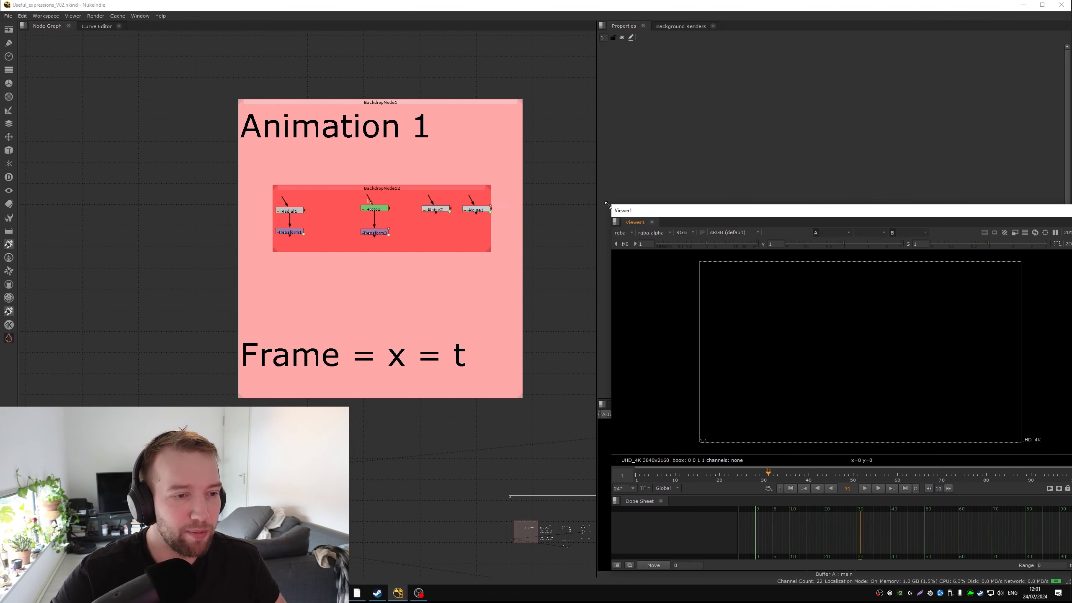
key("Tab")
type("r")
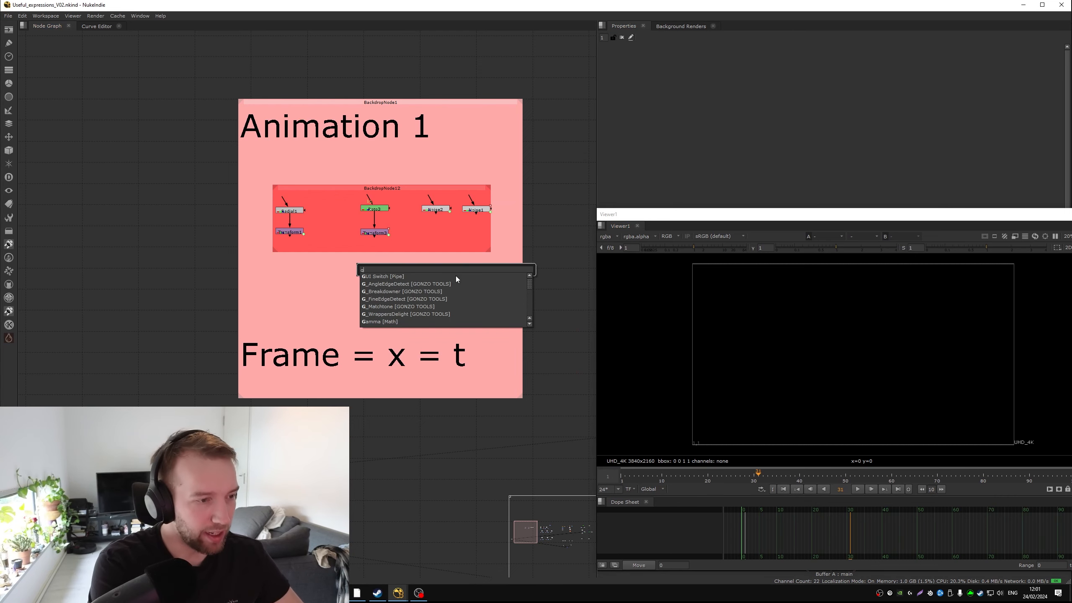
key("BackSpace")
key("Escape")
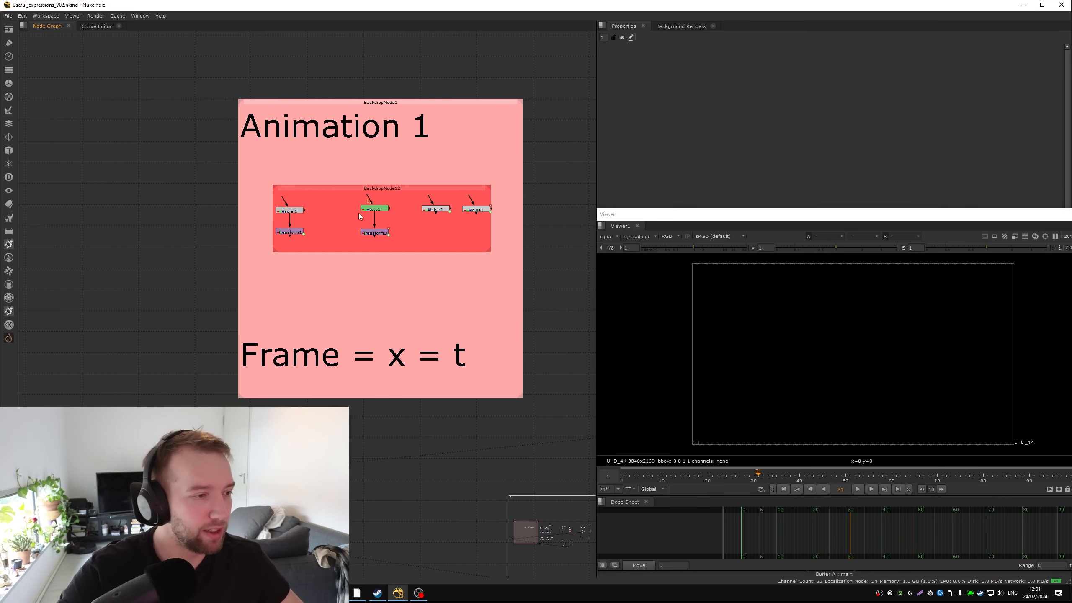
Step: Show Transform1 in the viewer at frame 1 and open its properties
left_click(295, 231)
key("1")
left_click(457, 321)
scroll(847, 428, "up", 1)
middle_click_drag(764, 400, 783, 338)
left_click_drag(646, 476, 619, 475)
double_click(290, 232)
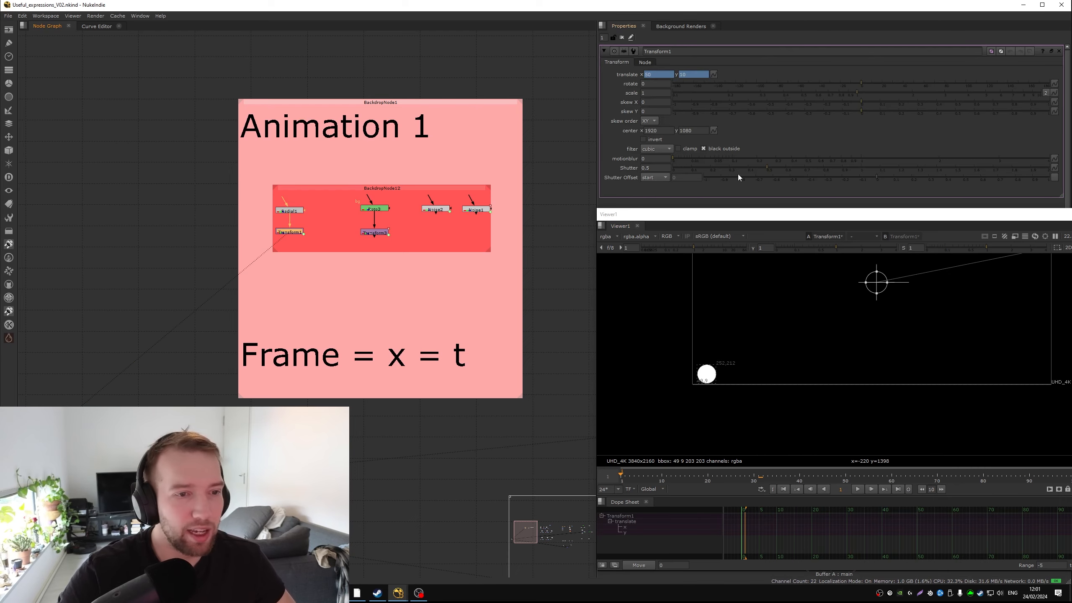
scroll(270, 223, "up", 2)
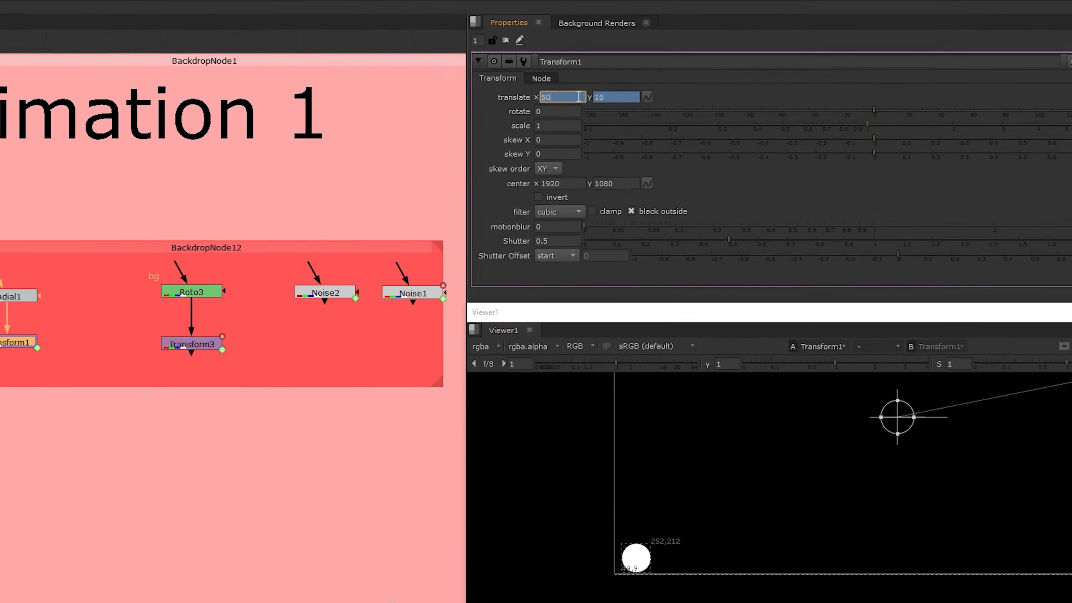
Step: Inspect the expression driving Transform1's horizontal translate and close it without saving changes
left_click(669, 74)
key("=")
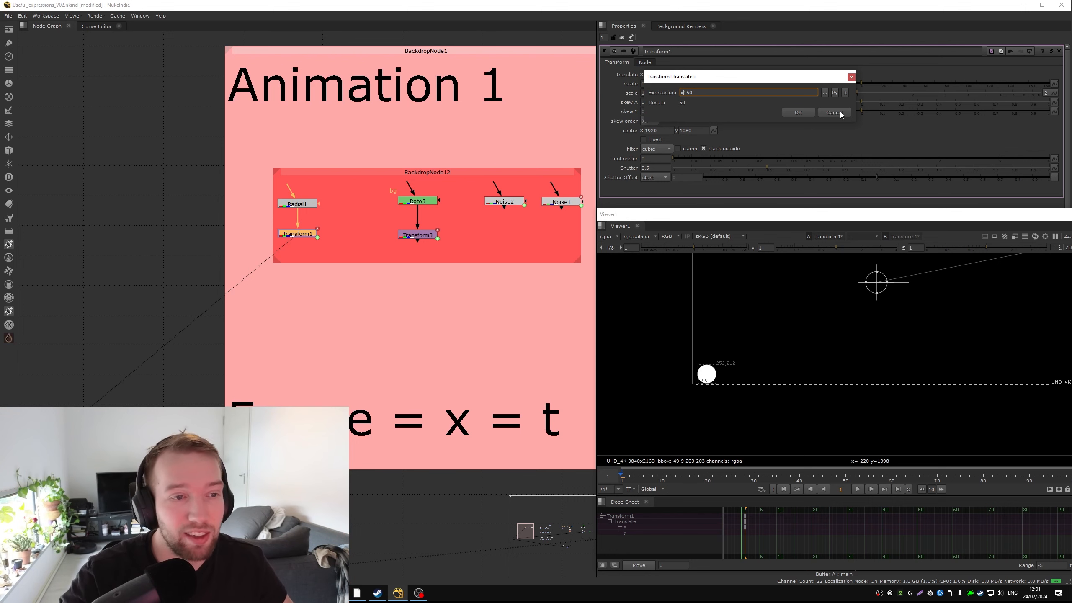
left_click(840, 114)
Step: Play Transform1's animation forward and backward, stop it, and fit its translate curves in the Curve Editor
middle_click_drag(329, 272, 276, 224)
key("l")
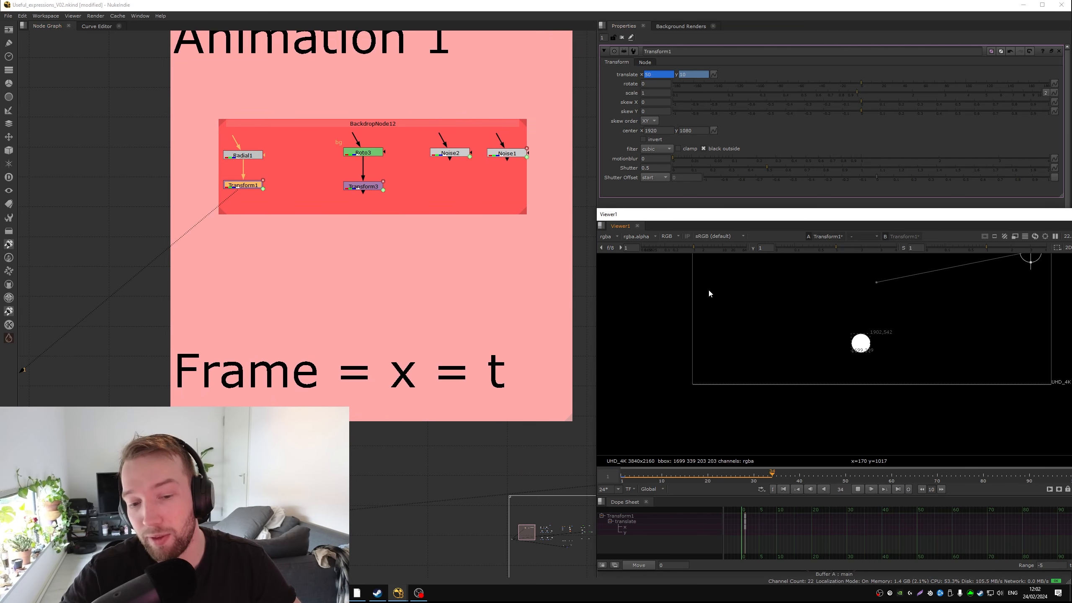
key("j")
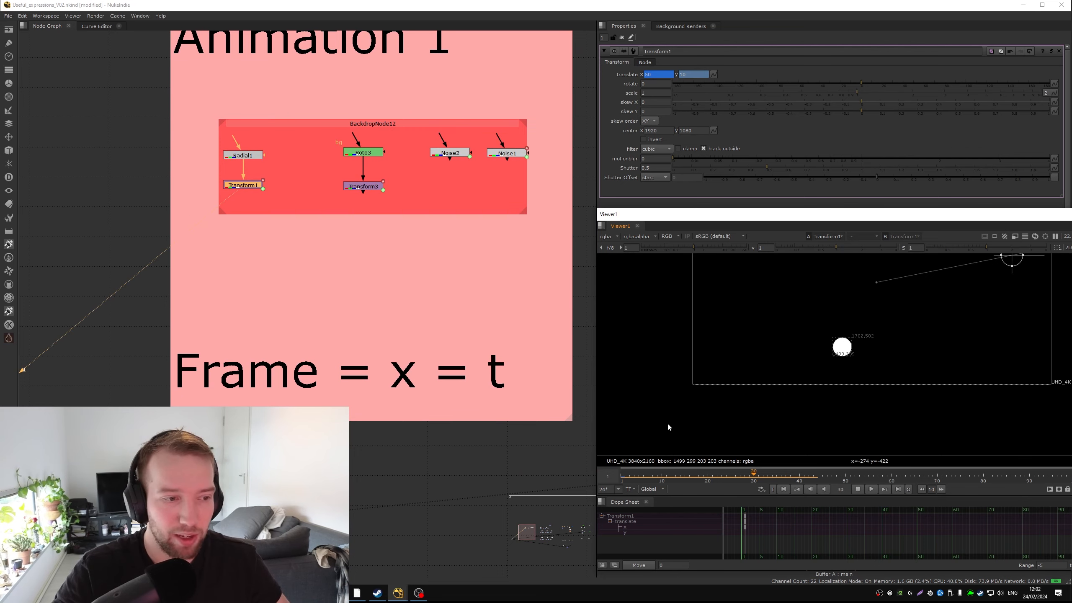
key("k")
left_click(108, 28)
key("f")
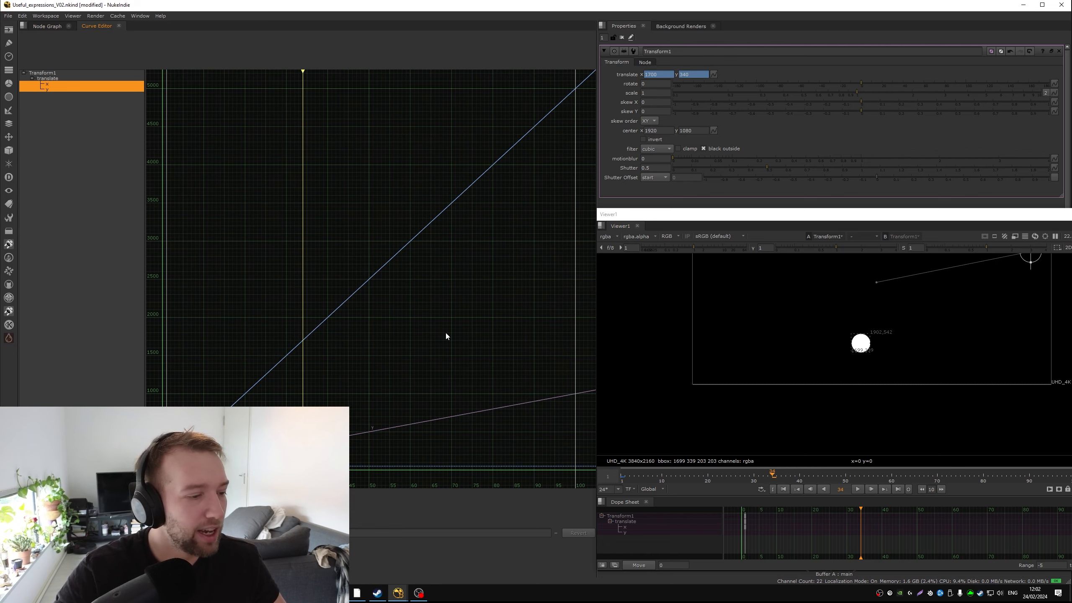
Step: Set the expression for Transform1's vertical translate to frame*10
key("equal")
type("frame*10")
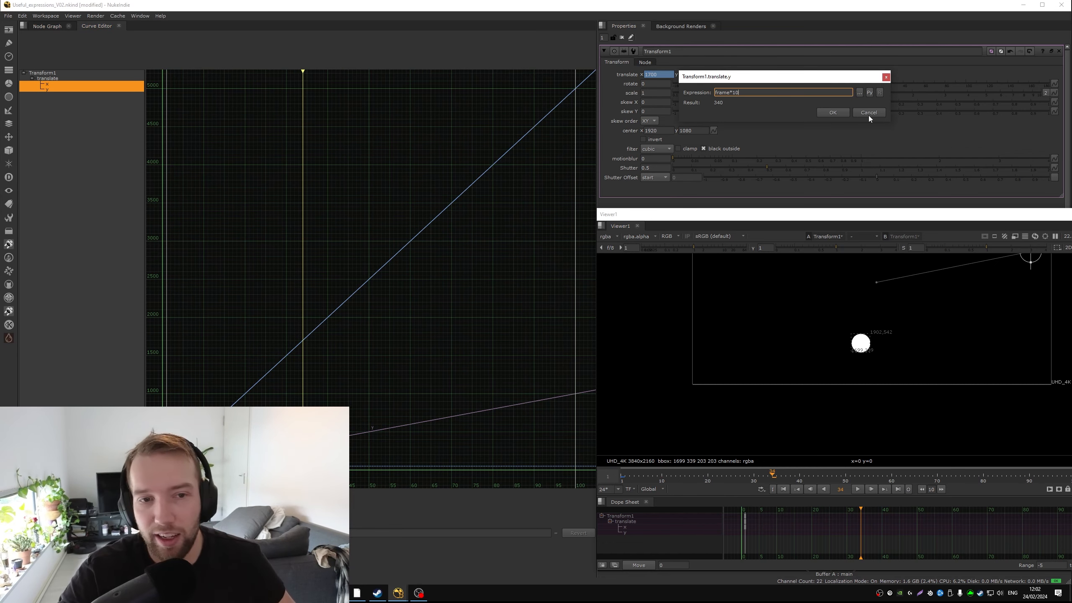
key("Return")
Step: Return to the node graph, play Transform3's animation in the viewer and open its properties
left_click(40, 26)
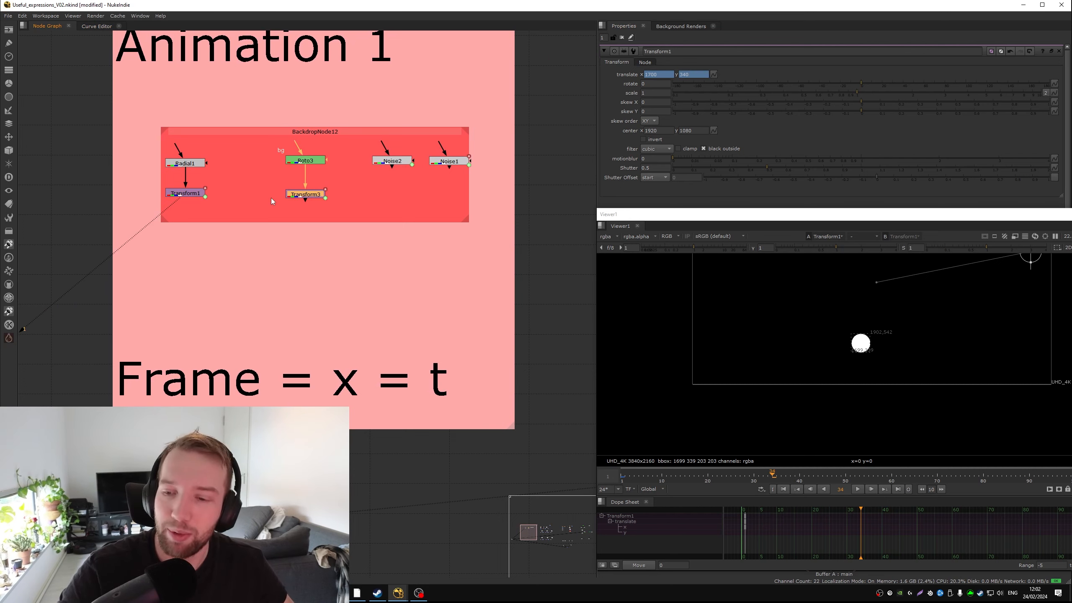
key("1")
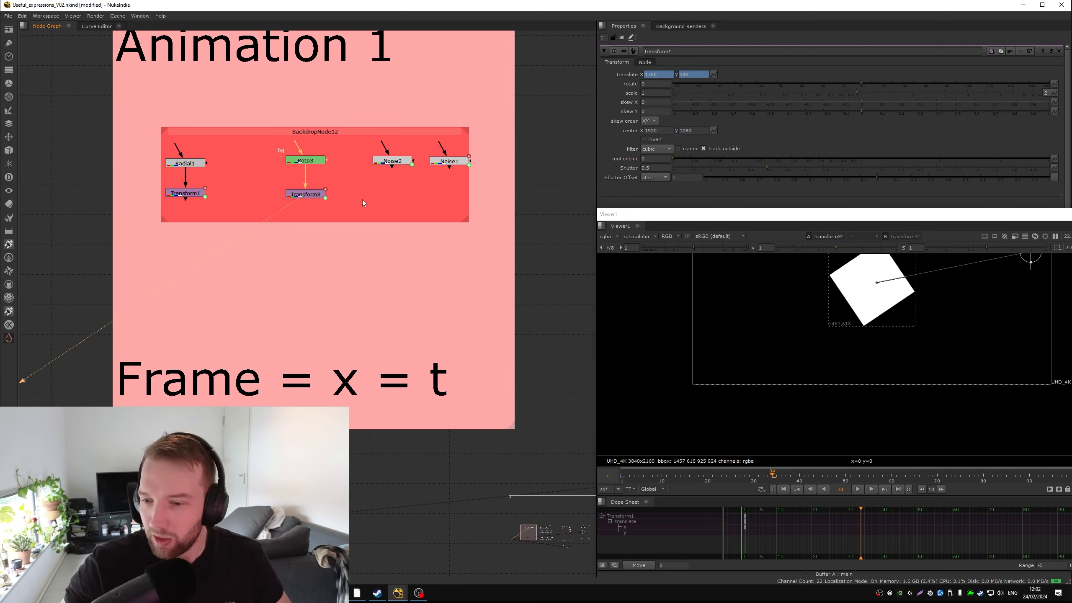
key("l")
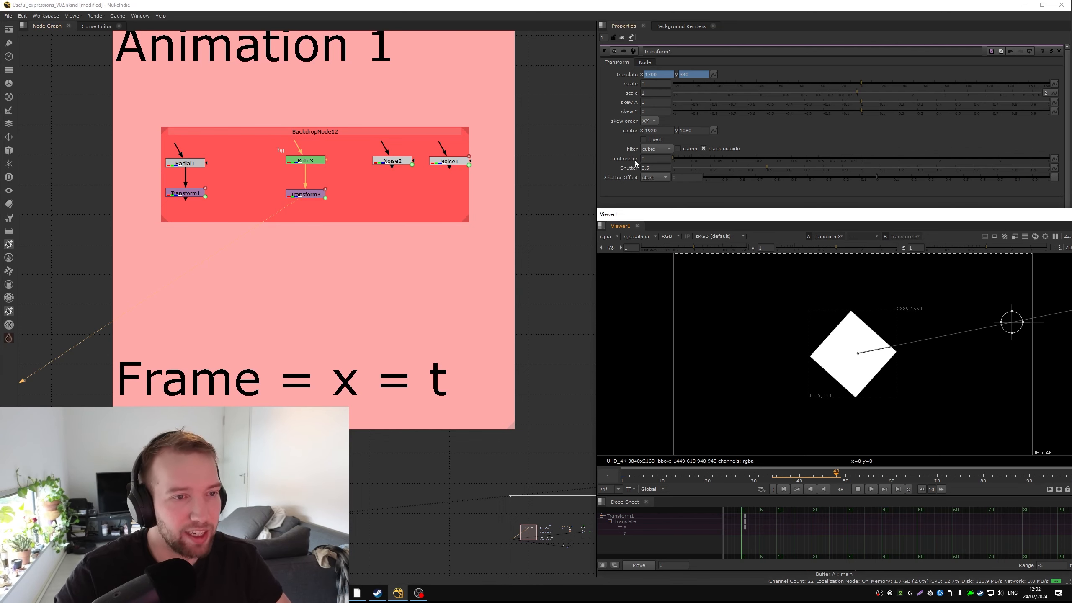
double_click(306, 194)
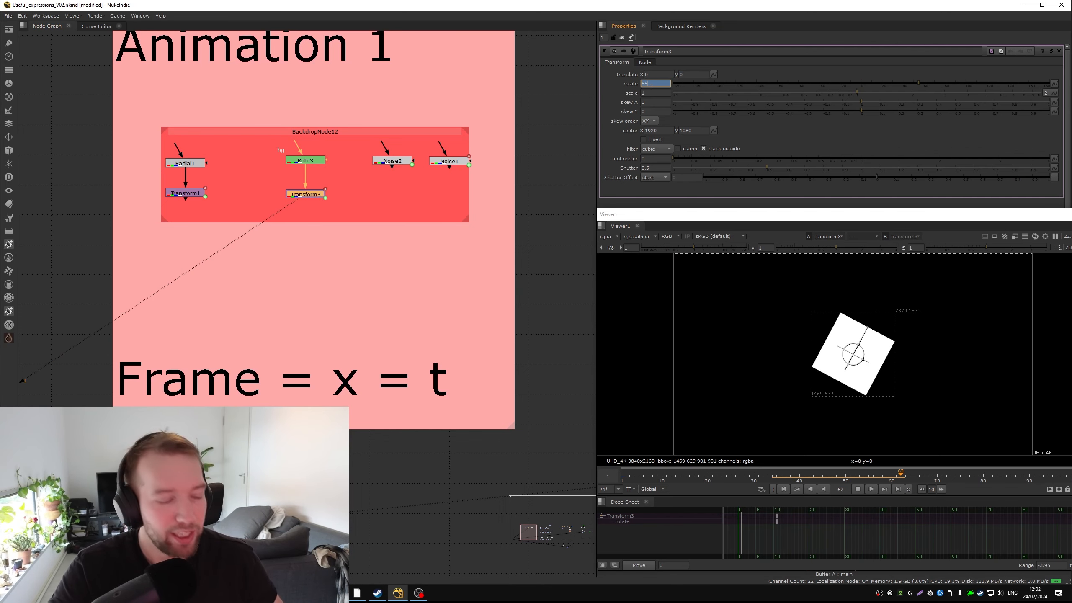
Step: Inspect the expression driving Transform3's rotate value and cancel out of it
key("equal")
type("x")
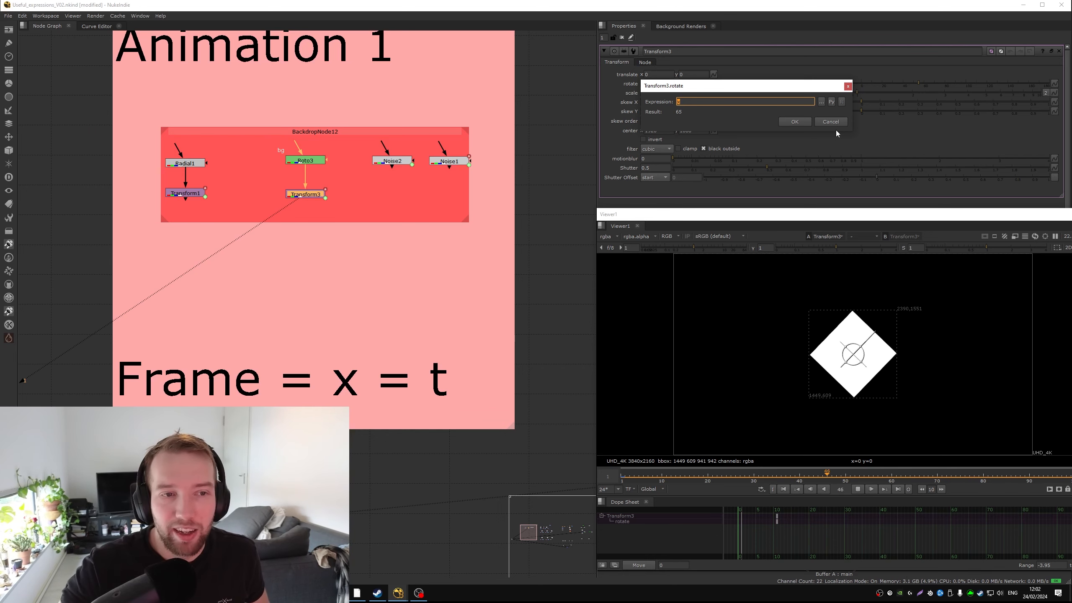
left_click(830, 122)
Step: Show Noise2 in the viewer and review the expression on its z offset
double_click(409, 163)
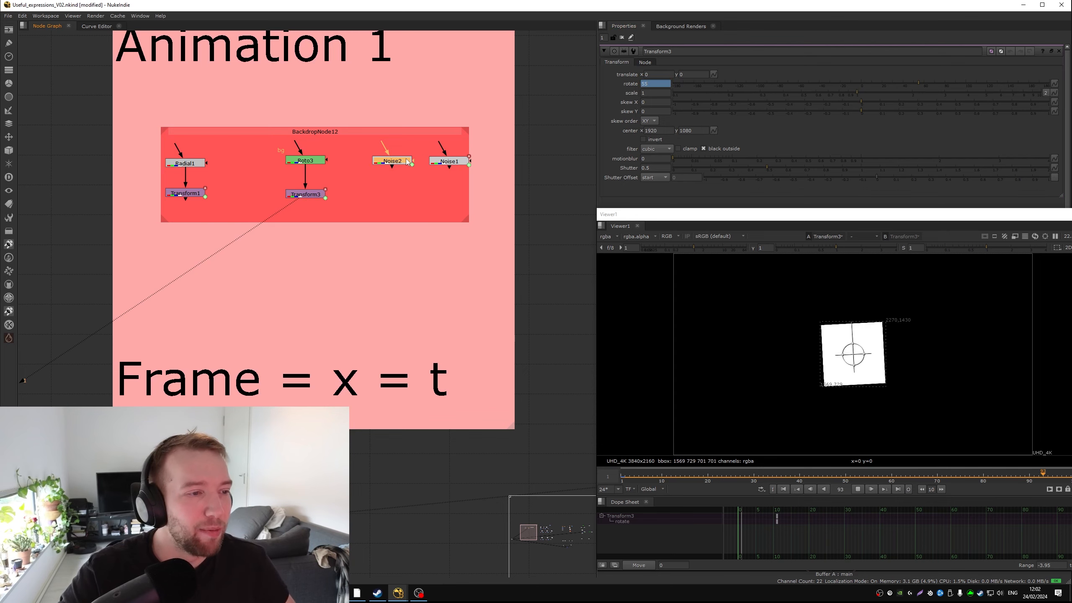
key("1")
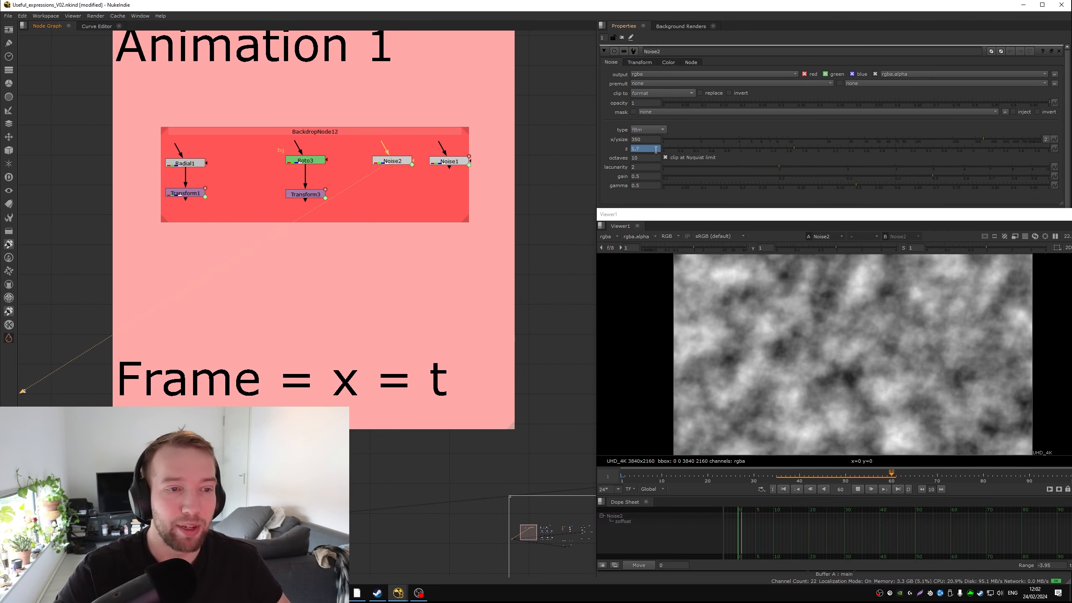
key("equal")
left_click(703, 166)
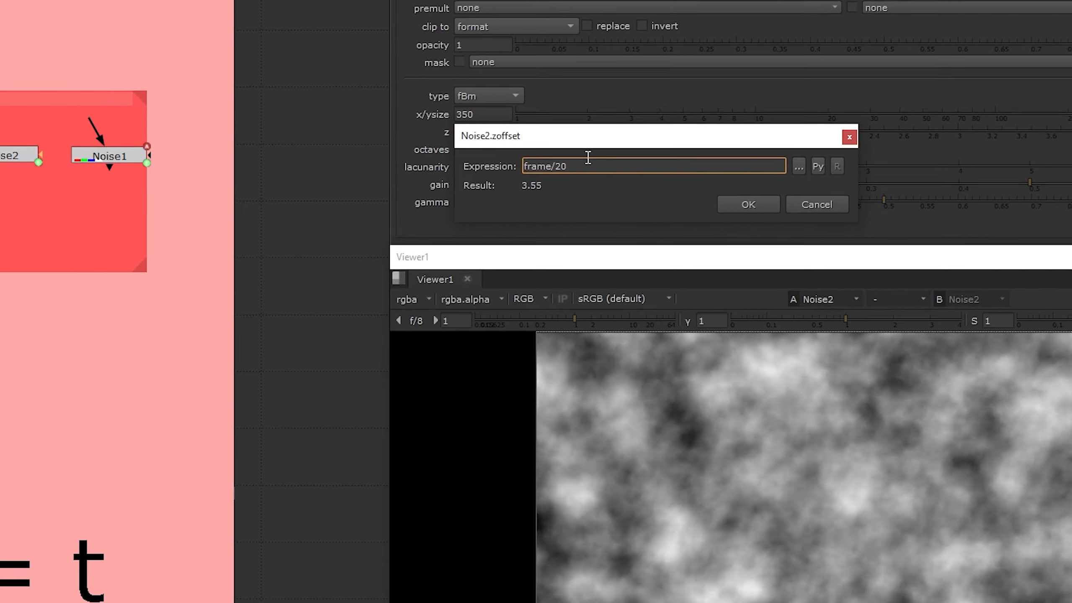
left_click_drag(578, 137, 73, 221)
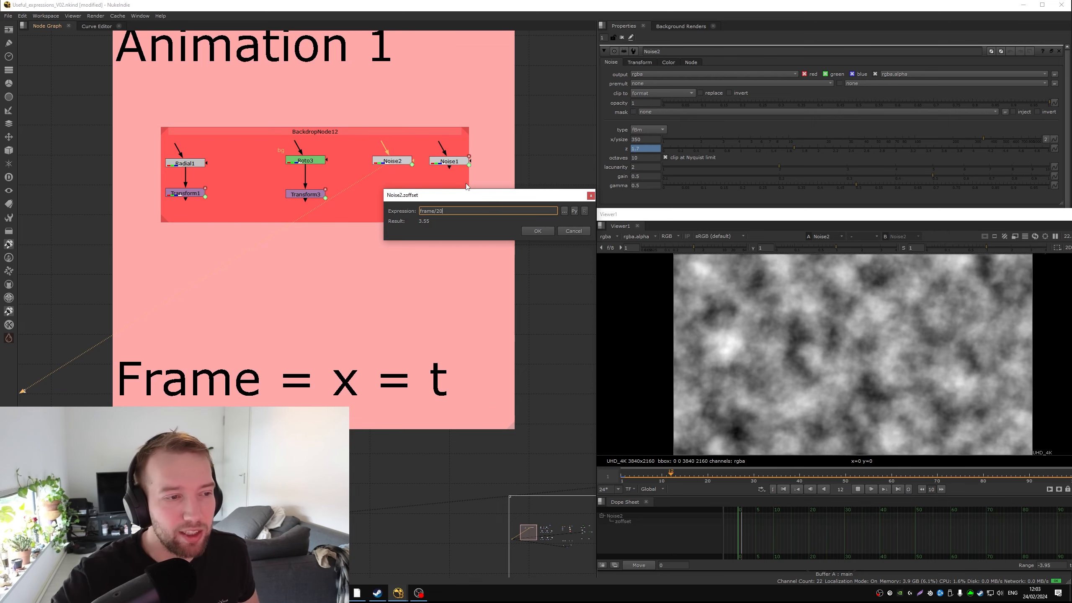
key("Return")
Step: Show Noise1 in the viewer and review the expression on its z offset
double_click(452, 162)
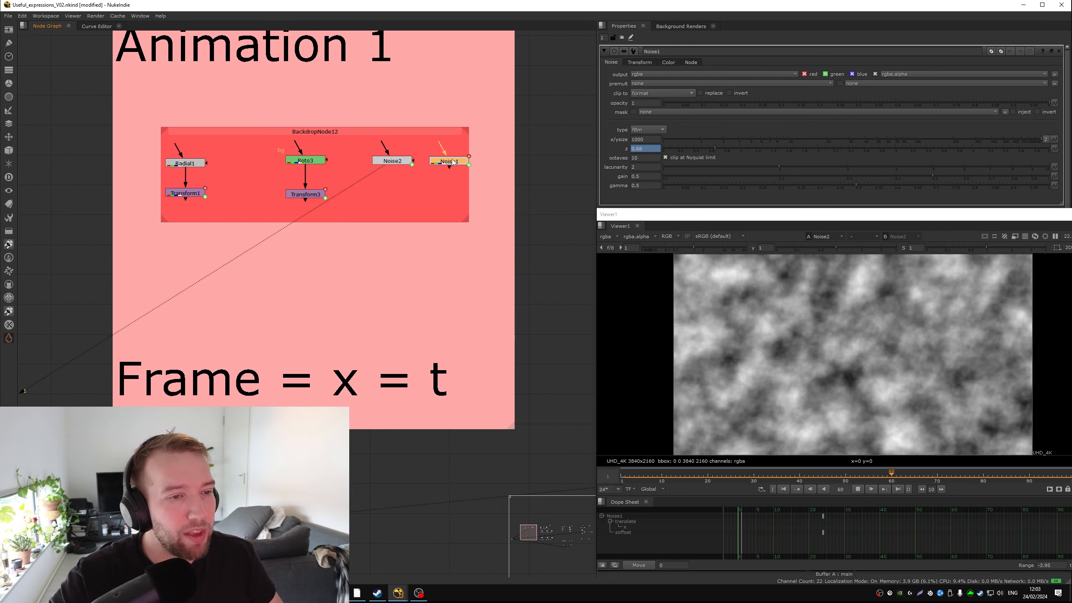
key("1")
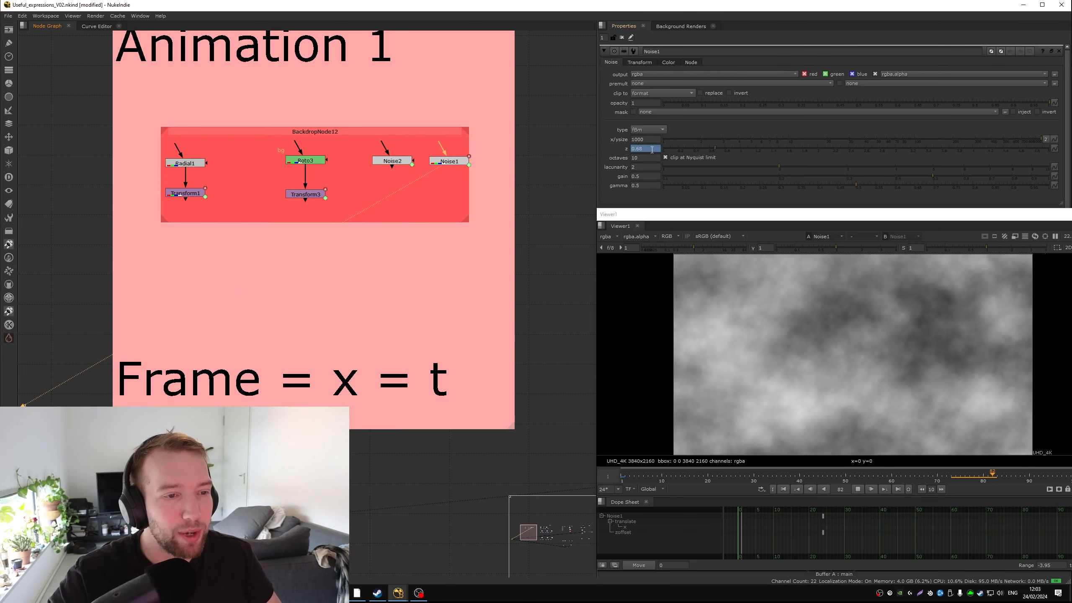
key("equal")
left_click_drag(672, 153, 634, 152)
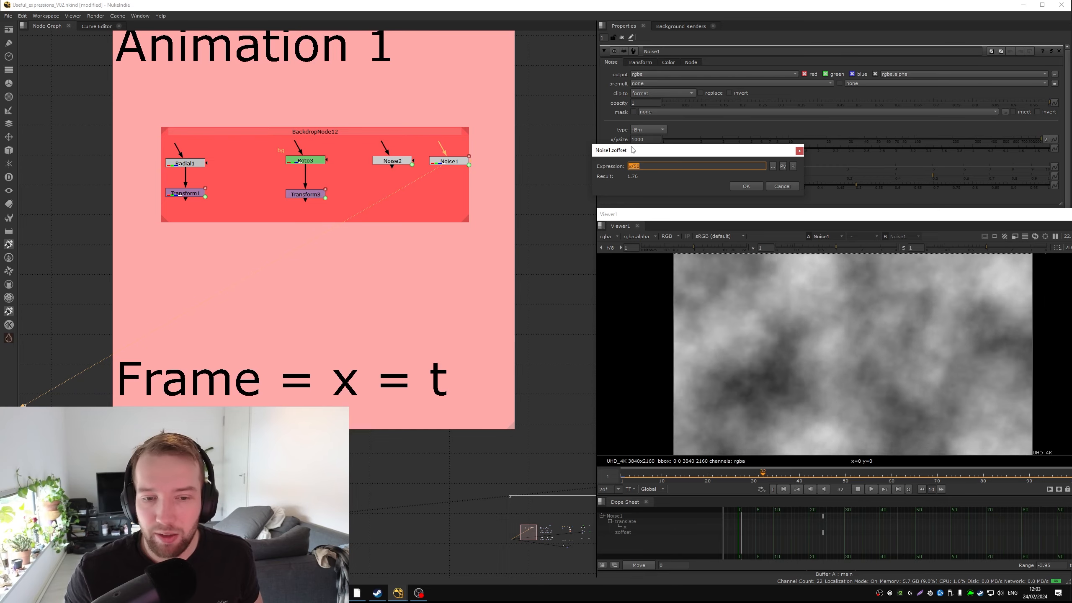
left_click_drag(633, 150, 493, 112)
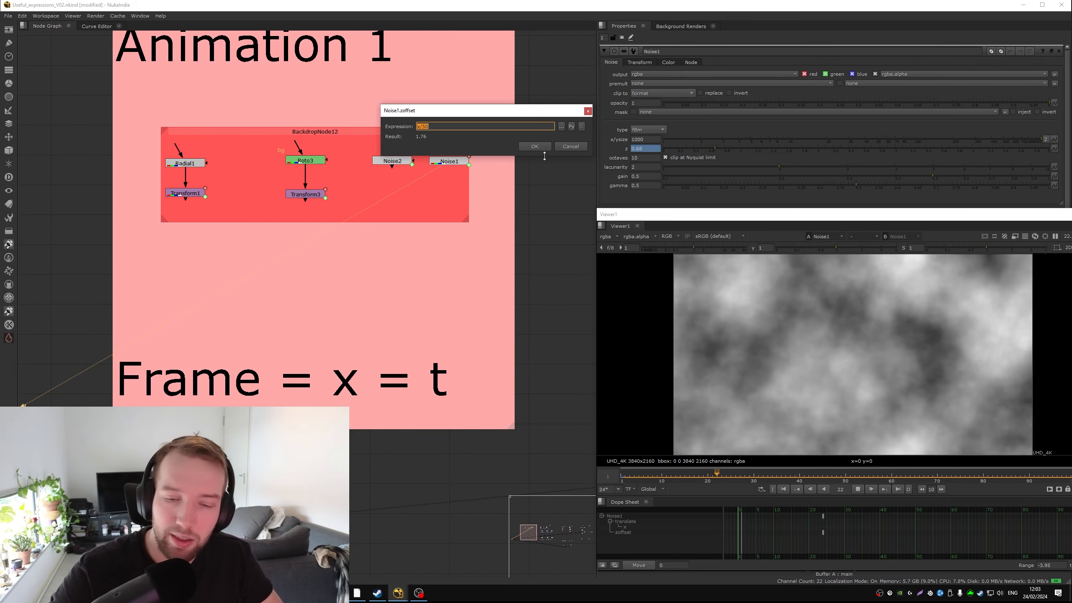
left_click(535, 146)
Step: Stop playback and move the playhead to frame 2
middle_click_drag(535, 146, 417, 182)
scroll(253, 136, "down", 5)
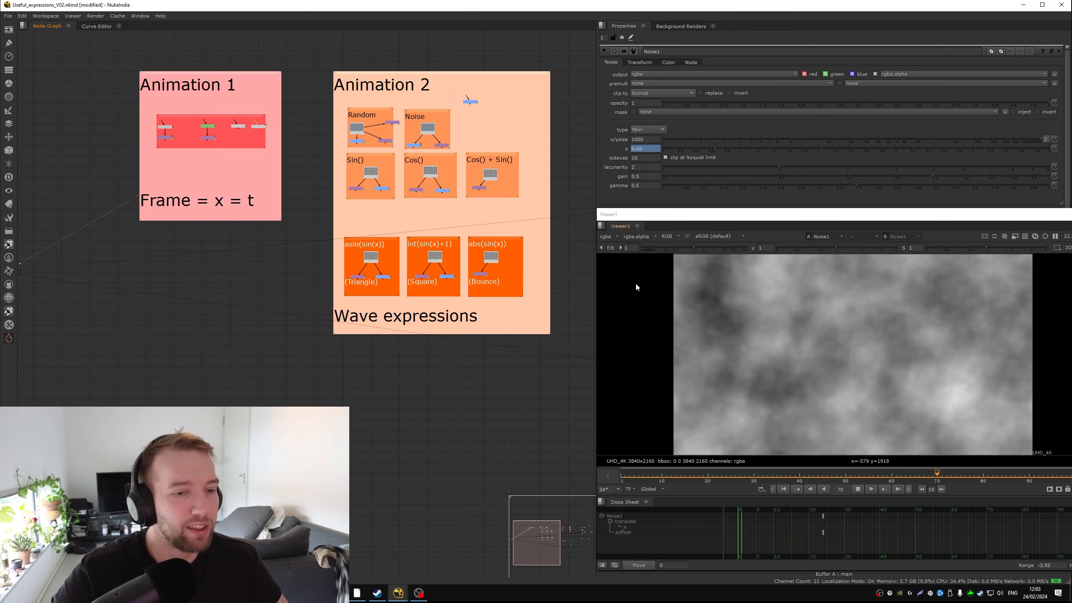
key("k")
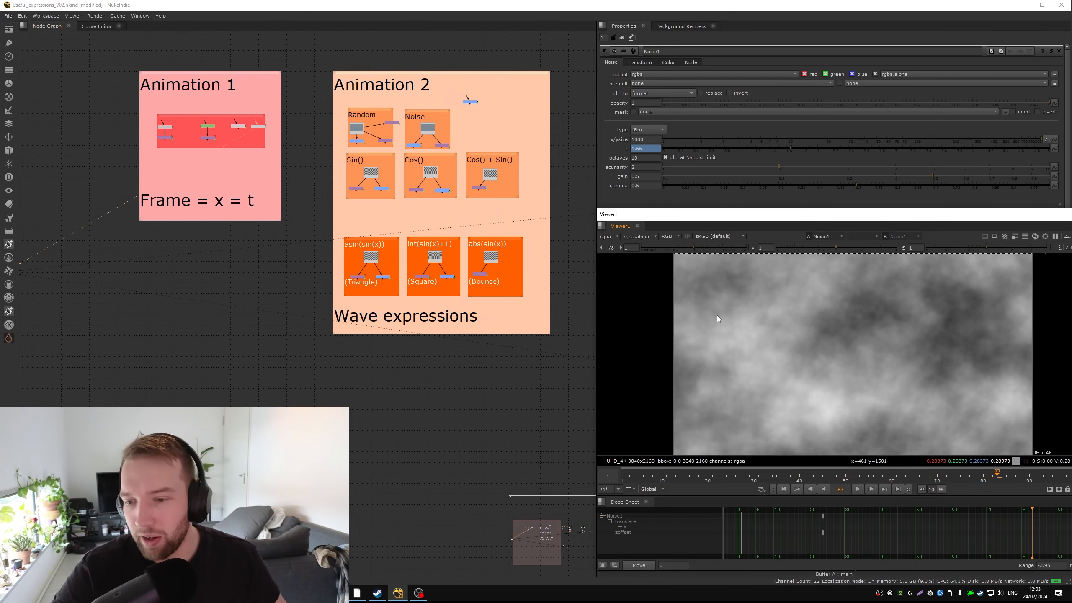
left_click(629, 474)
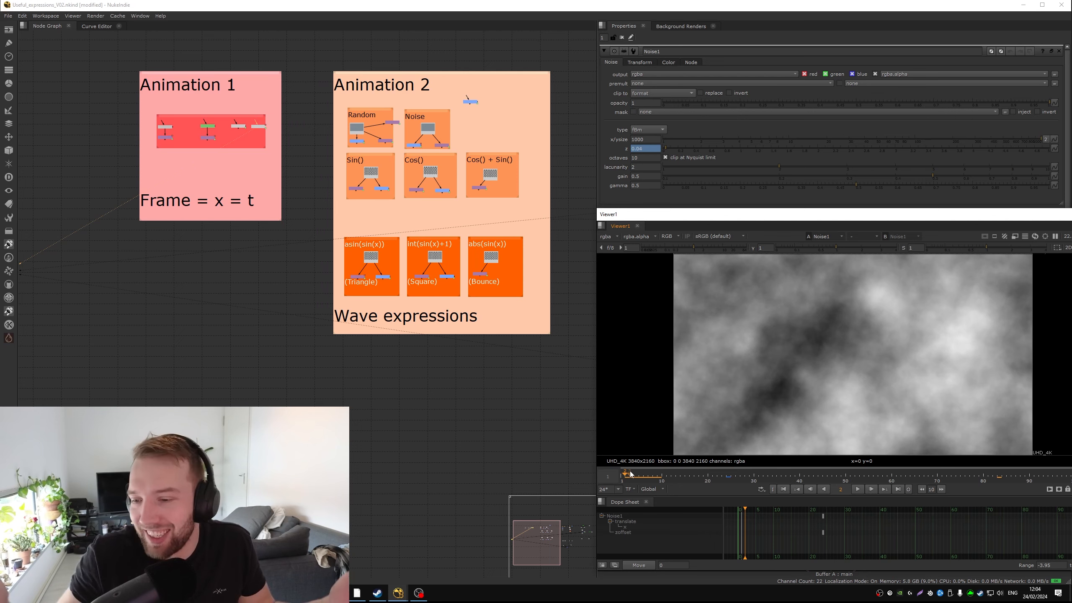
Step: Show Grade1 from the Random group in the viewer and review the expression on its gain
scroll(409, 99, "up", 4)
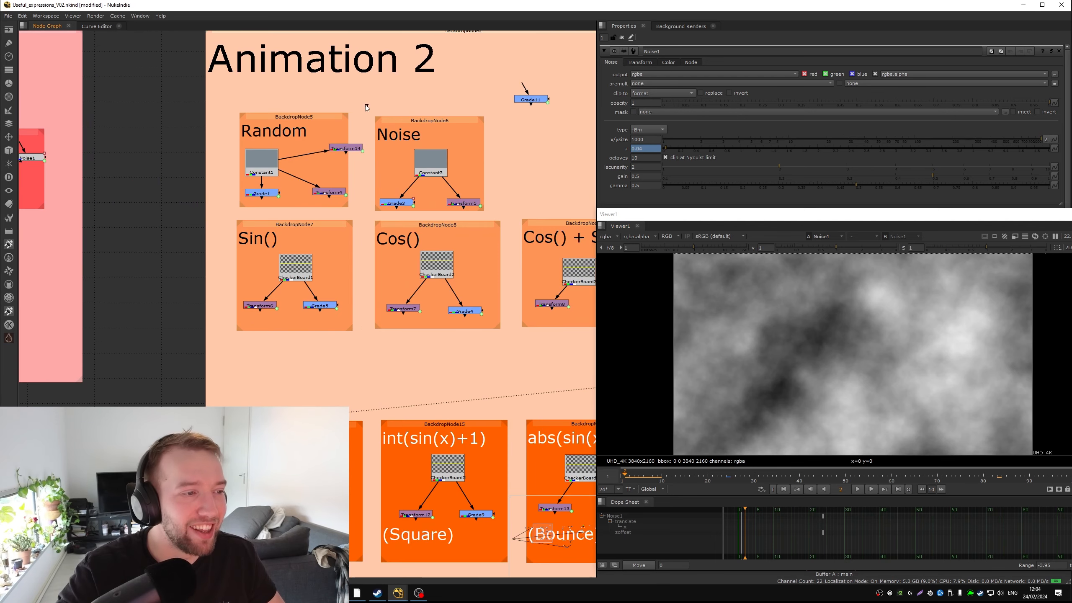
double_click(262, 193)
middle_click_drag(312, 181, 287, 173)
key("1")
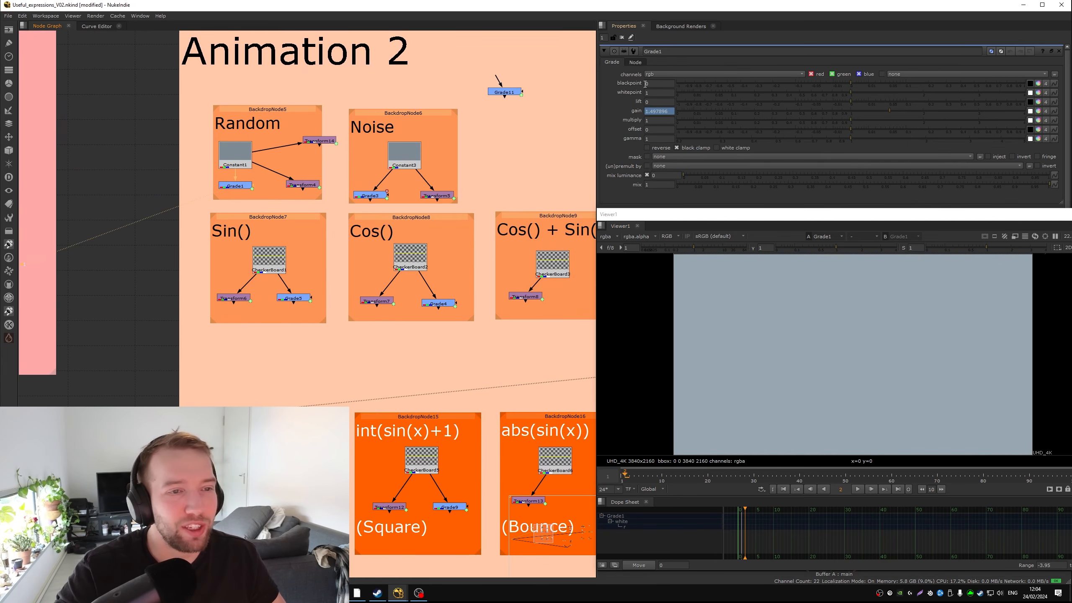
key("equal")
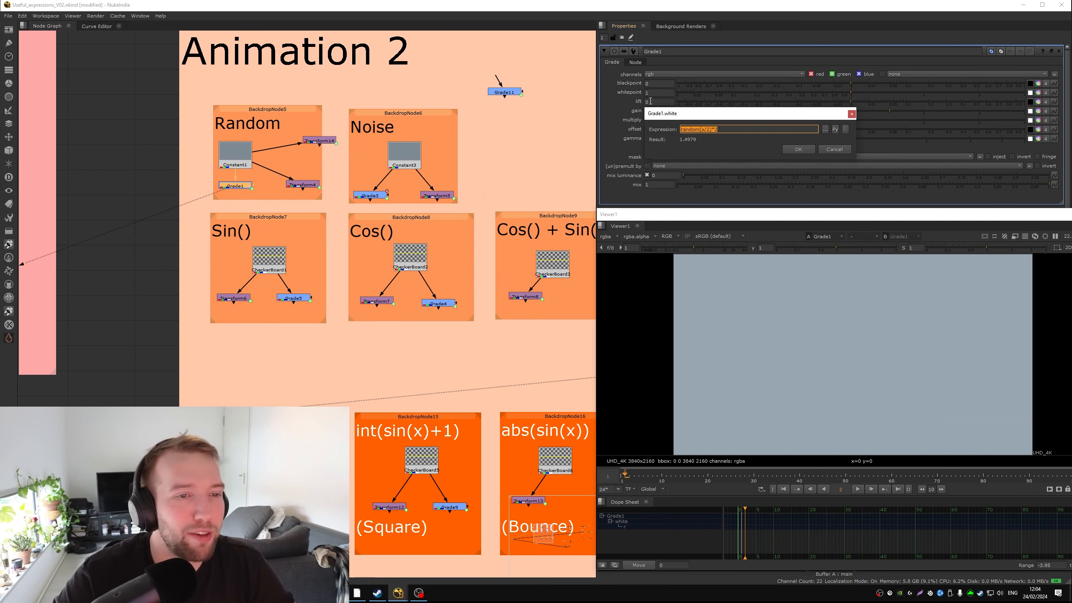
key("Return")
Step: Look over the expression groups inside the Animation 2 backdrop, from Random to the wave expressions
mouse_move(508, 140)
middle_mouse_down()
mouse_move(396, 156)
mouse_move(333, 133)
mouse_move(527, 145)
middle_mouse_up()
middle_click_drag(379, 152, 307, 132)
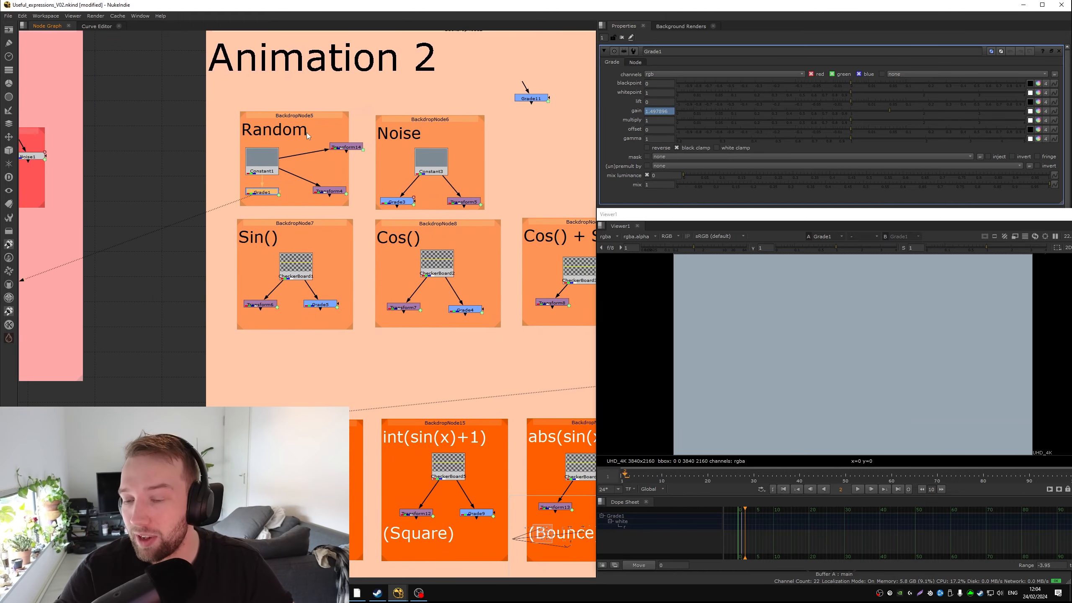
scroll(298, 127, "down", 3)
mouse_move(257, 341)
middle_mouse_down()
mouse_move(202, 307)
mouse_move(259, 351)
middle_mouse_up()
left_click_drag(210, 51, 562, 477)
left_click(560, 463)
middle_click_drag(540, 291, 551, 394)
Step: Open Grade1 from the Random group and inspect the animation curve of its gain
scroll(298, 270, "up", 3)
middle_click_drag(297, 270, 258, 182)
double_click(247, 171)
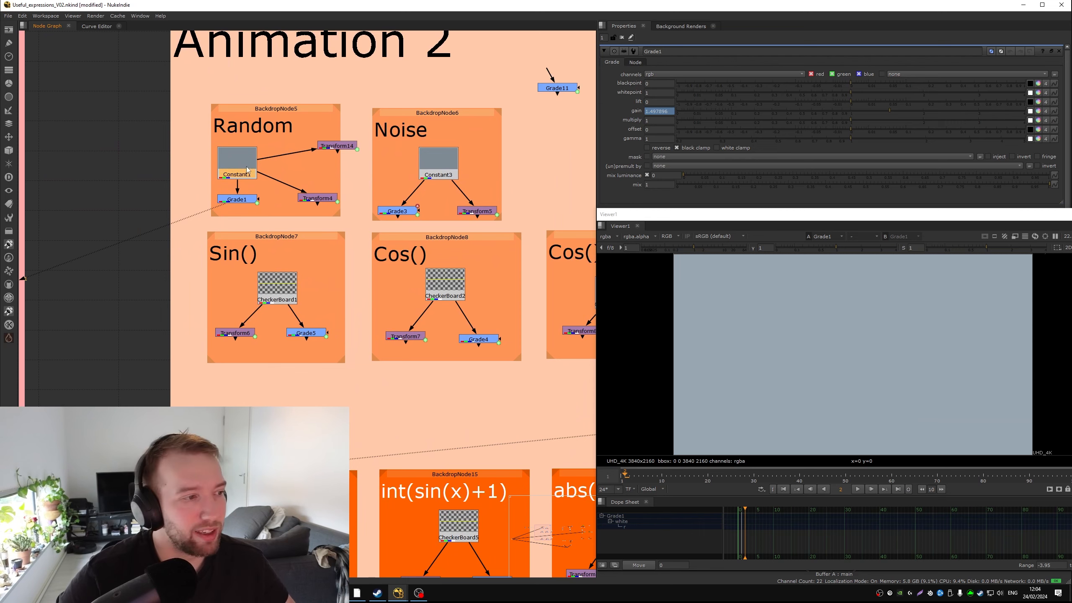
double_click(250, 198)
left_click(660, 111)
left_click(97, 26)
left_click(48, 26)
Step: Add a new Grade node above the Random group
left_click(289, 92)
key("Tab")
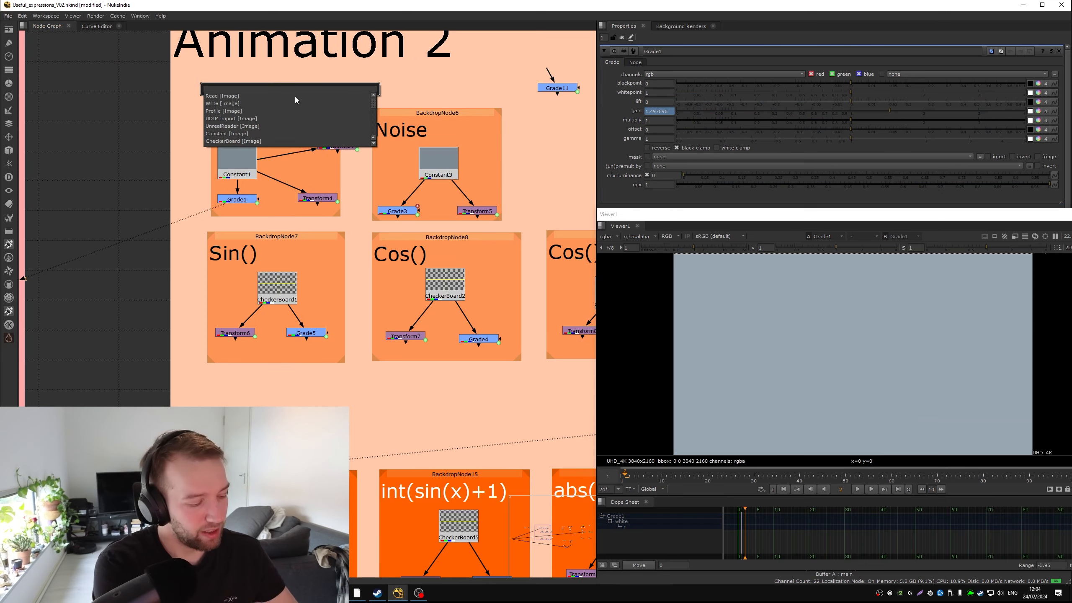
type("g")
key("Return")
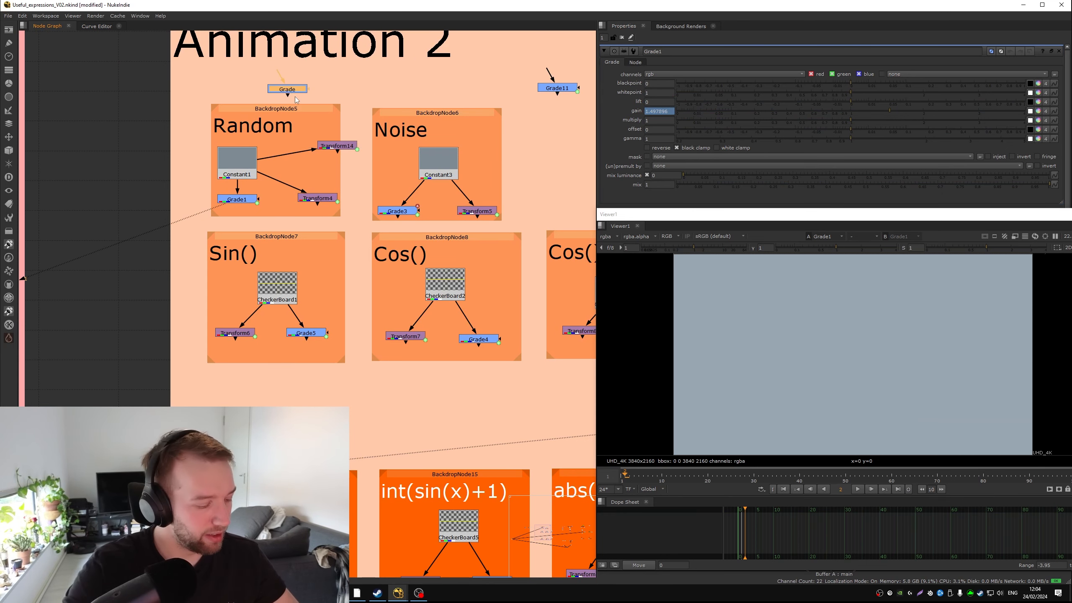
Step: Give the new Grade node's gain the expression random()
left_click(667, 110)
key("equal")
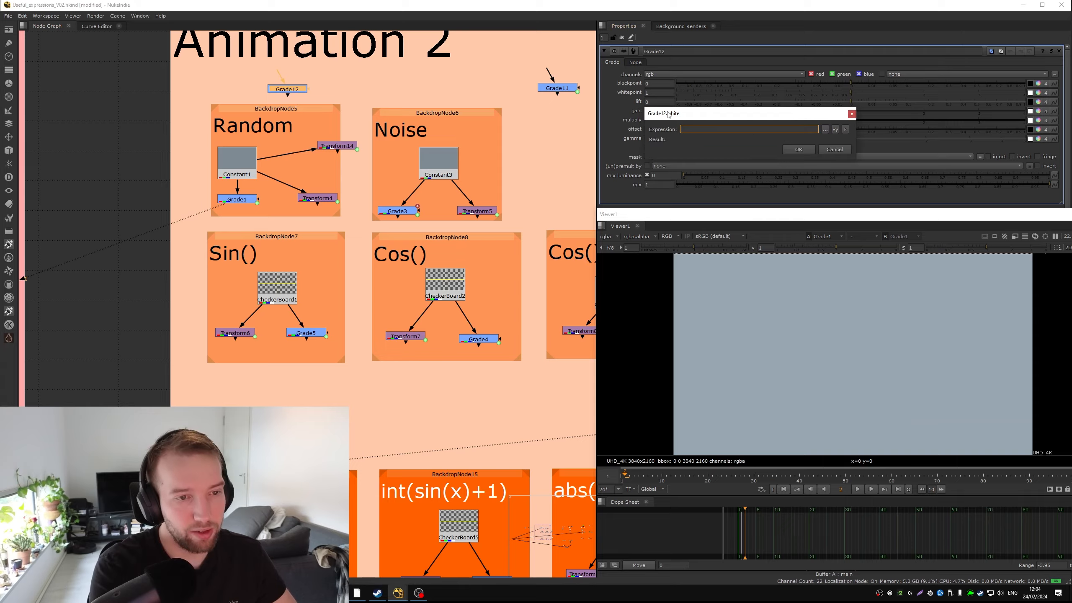
type("random()")
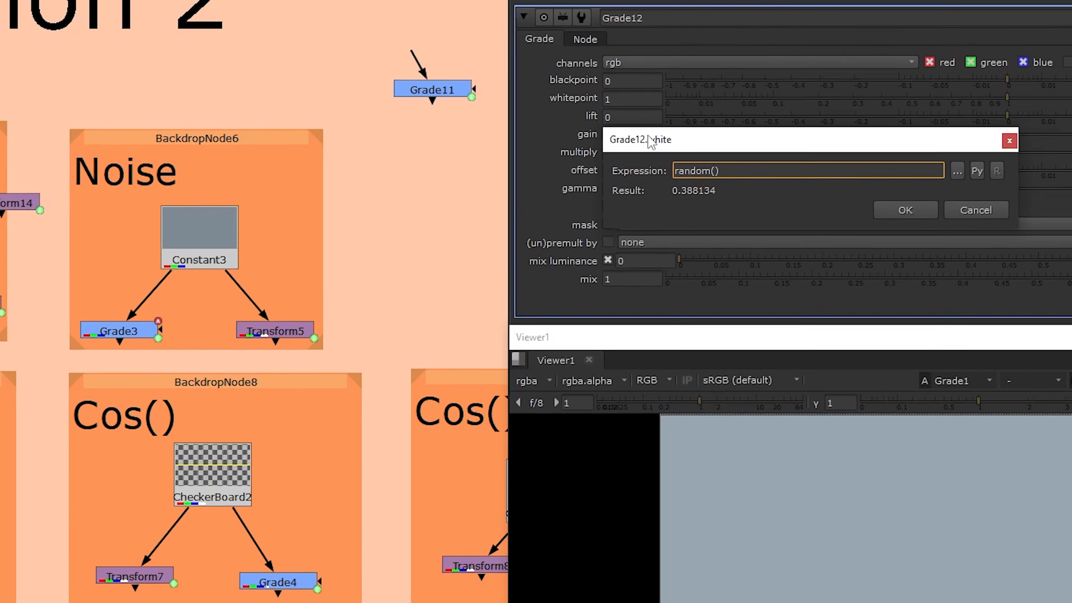
left_click(911, 212)
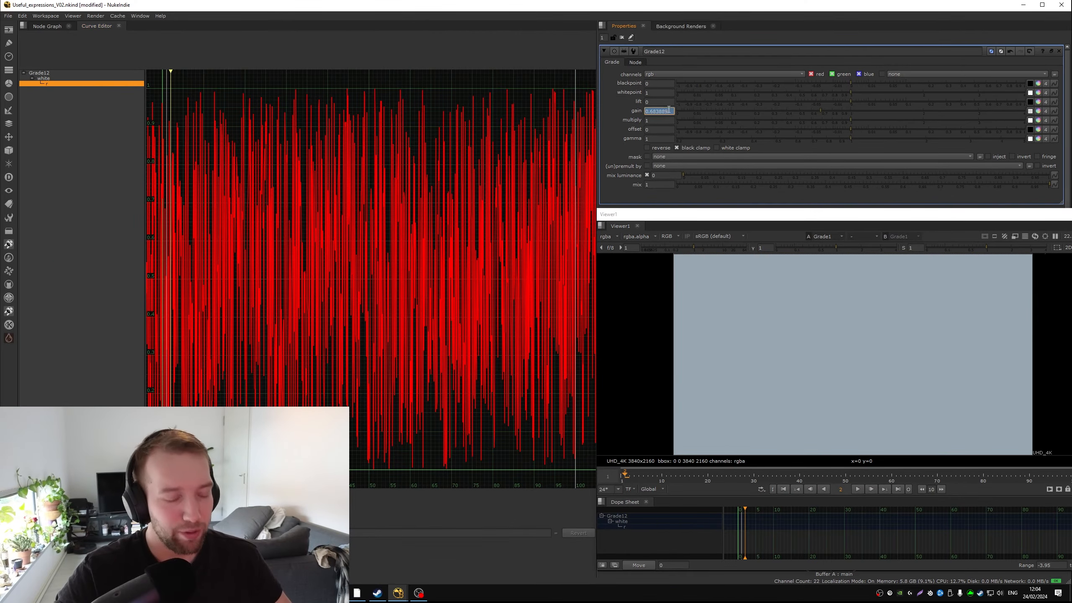
Step: Change the new Grade's gain expression to random(x)
key("equal")
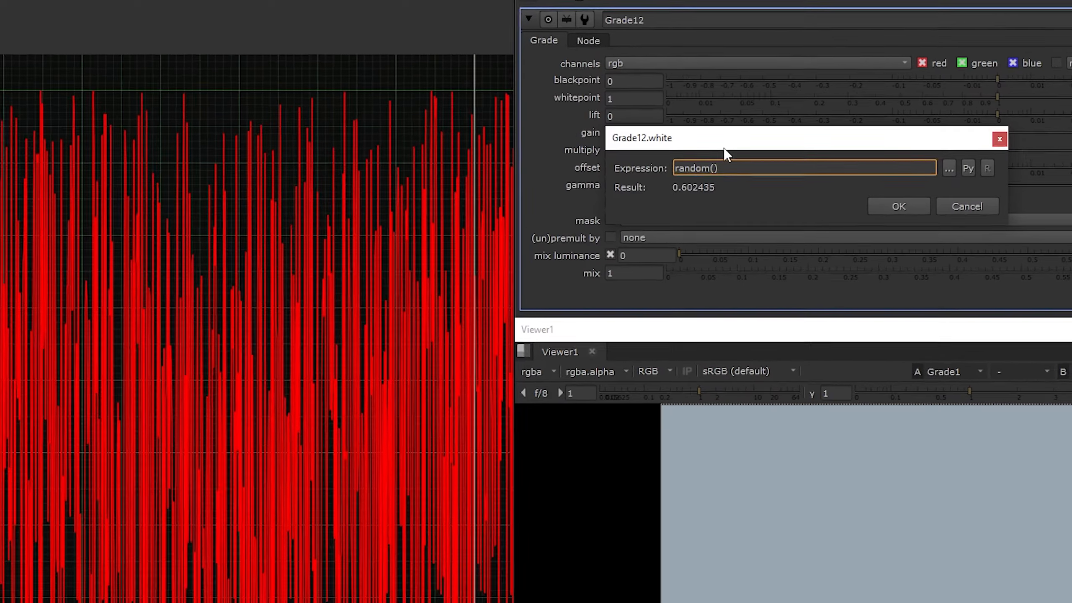
key("Left")
type("x")
left_click(905, 213)
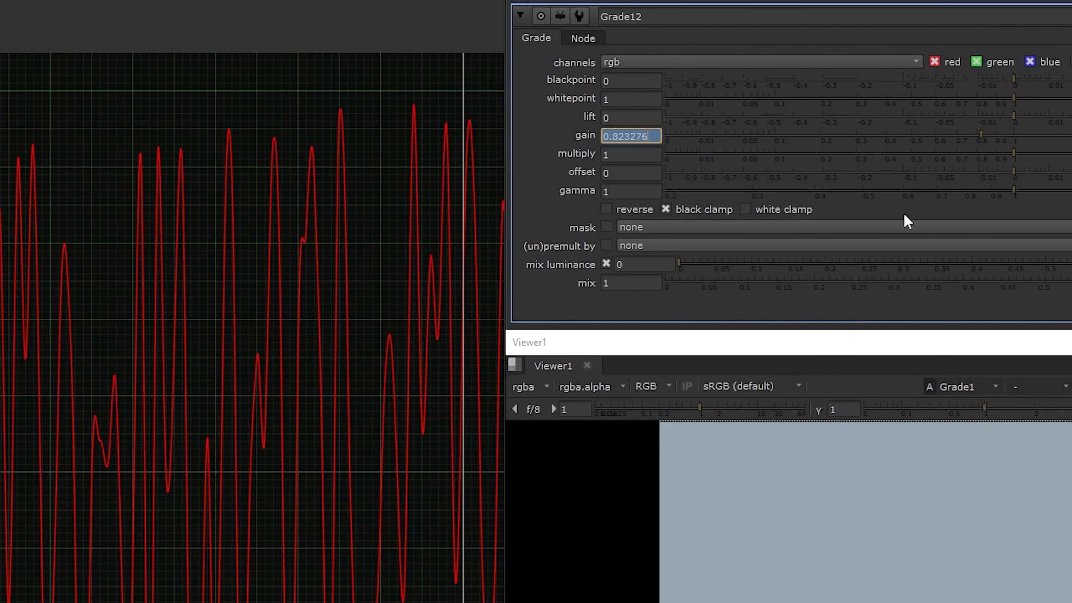
Step: Offset the gain expression to random(x)+1 and fit its curve in view
key("equal")
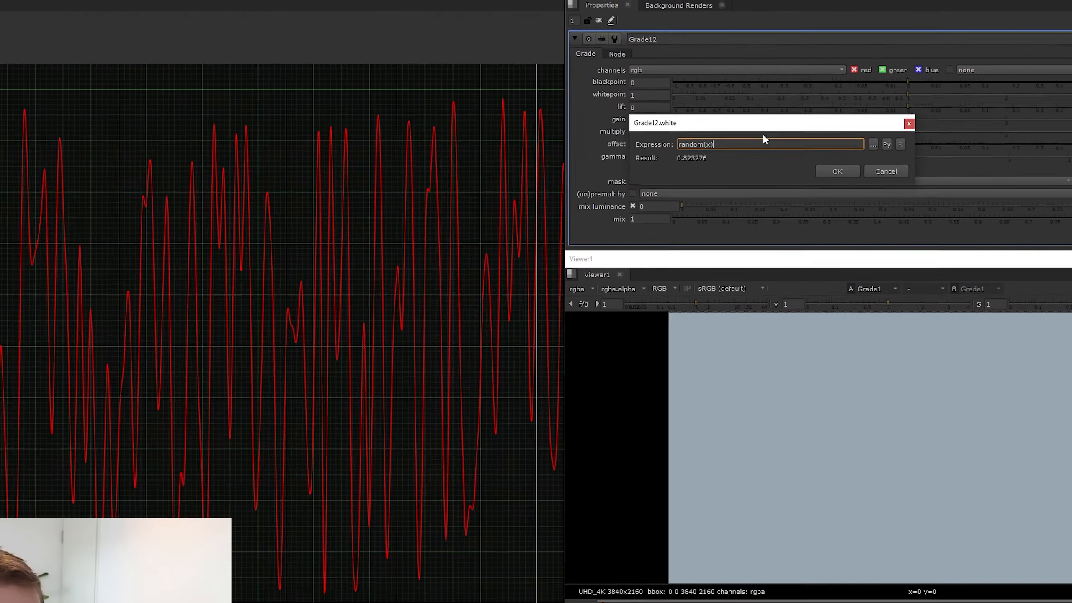
left_click(764, 152)
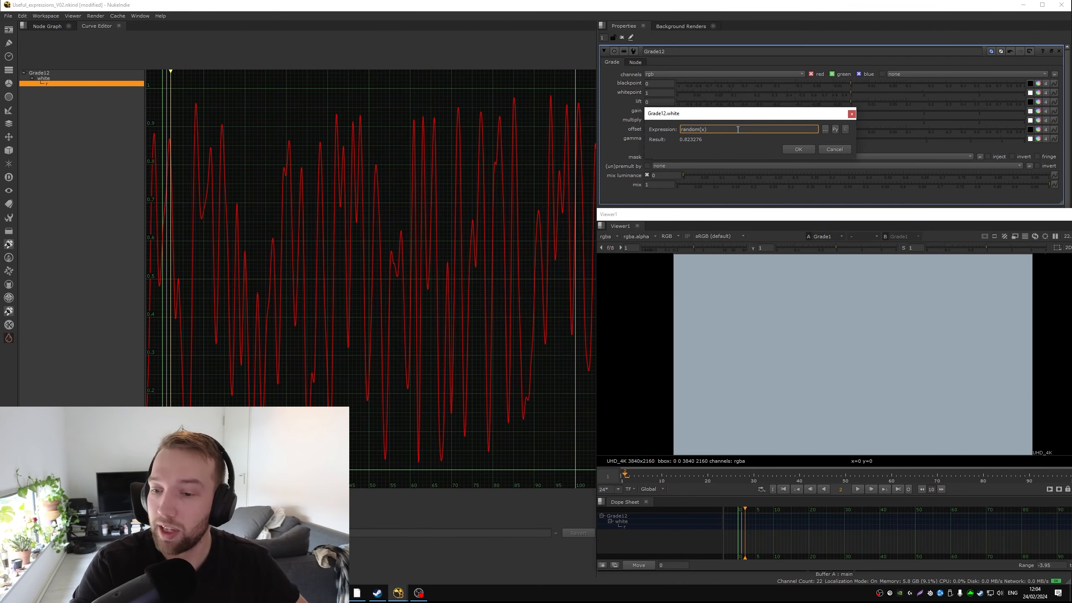
type("+1")
key("Return")
key("f")
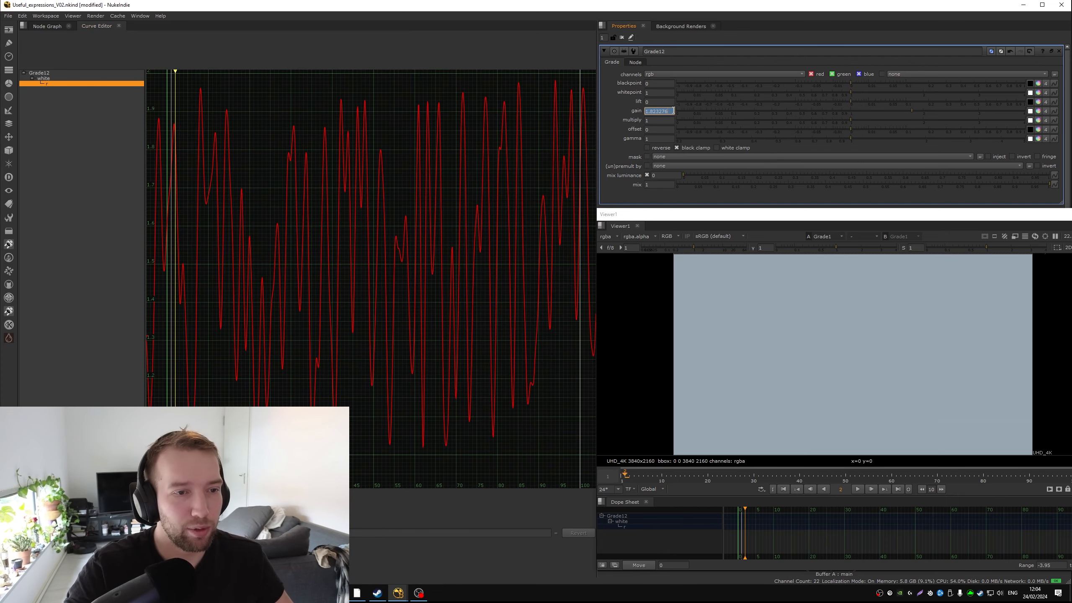
Step: Remove the +1 offset from the gain expression, leaving random(x), and fit the curve in view
key("equal")
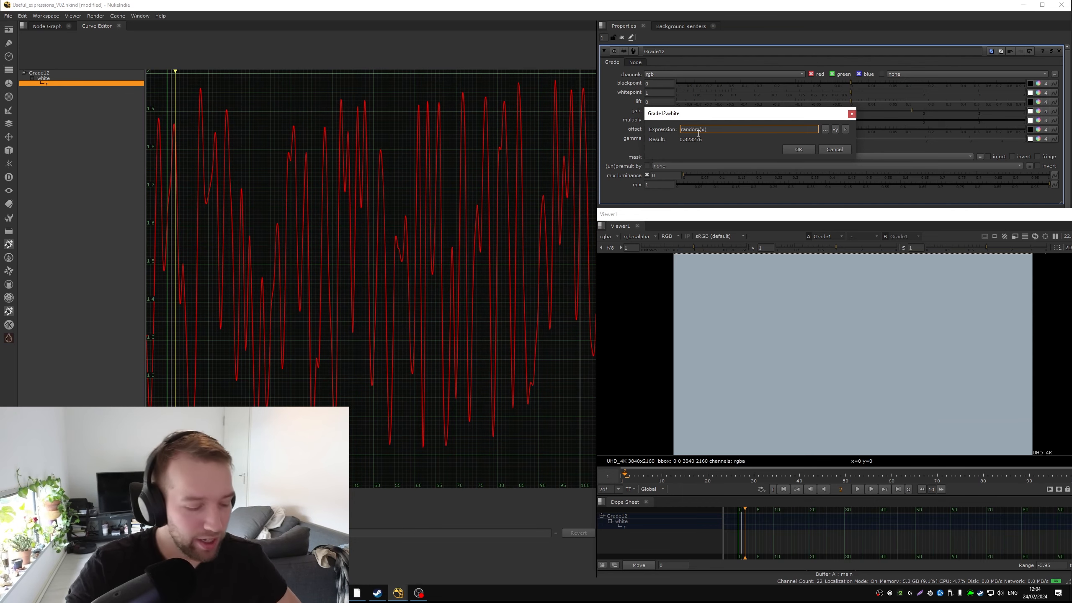
left_click(795, 149)
key("f")
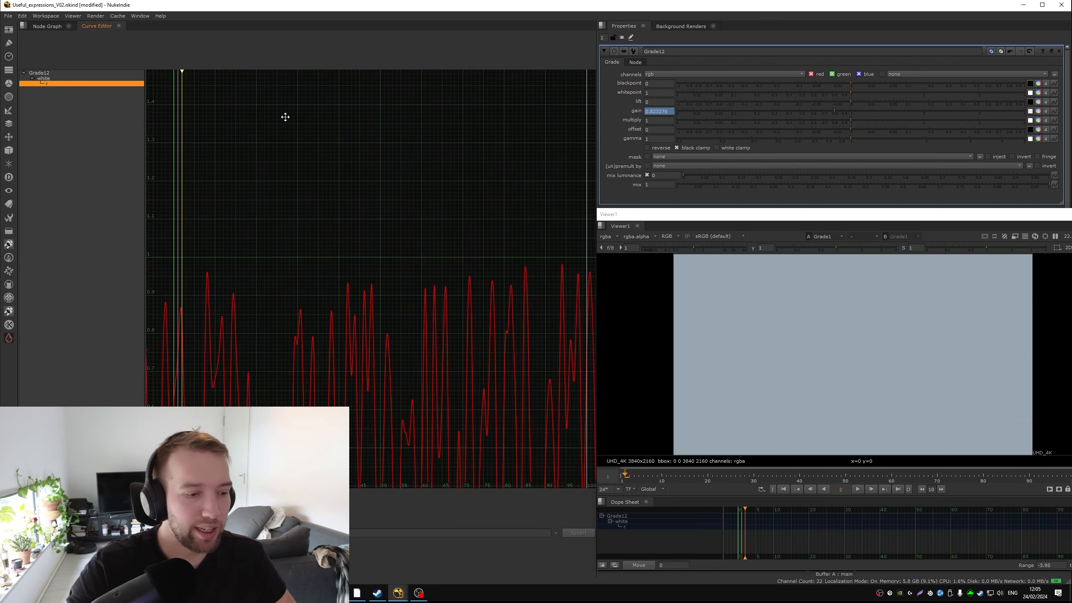
Step: Scale the gain expression to random(x)*2 and inspect the curve's new range
left_click(670, 111)
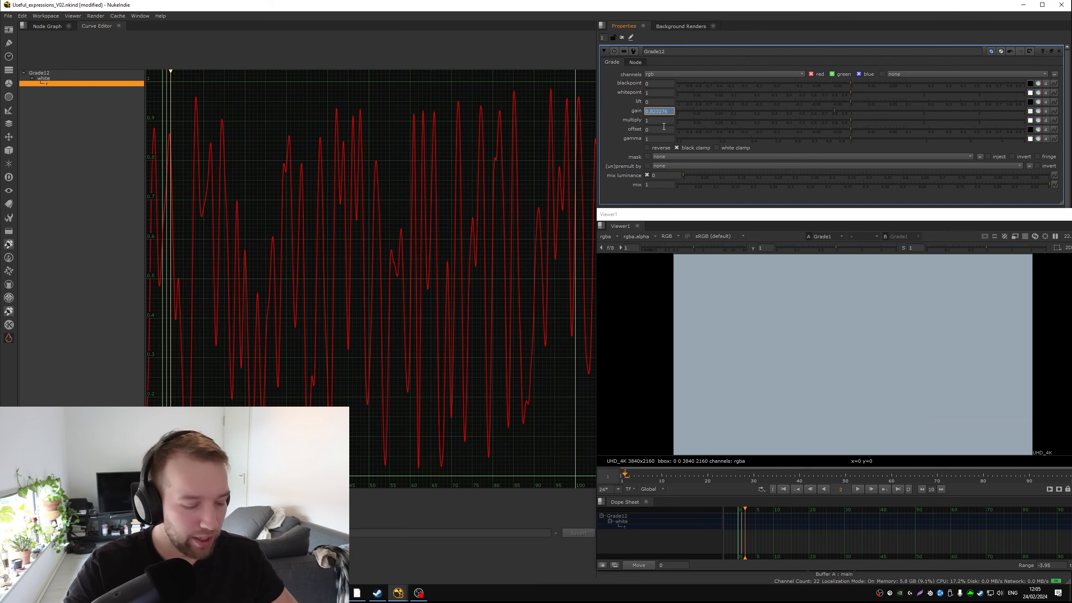
key("equal")
type("*2")
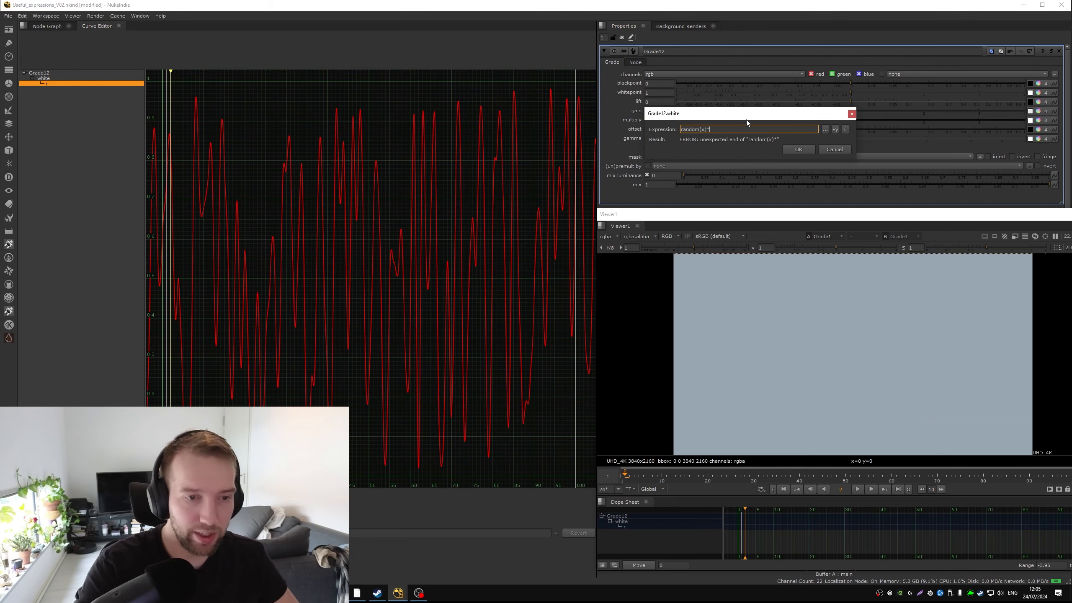
key("Return")
middle_click_drag(457, 135, 451, 93)
scroll(469, 177, "down", 1)
Step: Remove the *2 multiplier so the gain expression reads random(x)
left_click(668, 112)
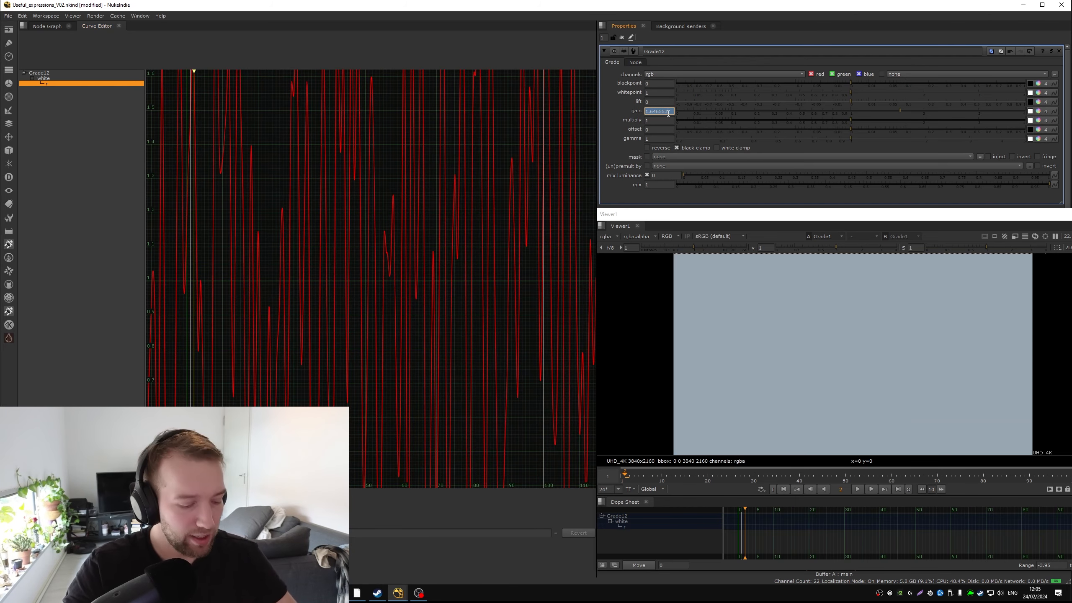
key("equal")
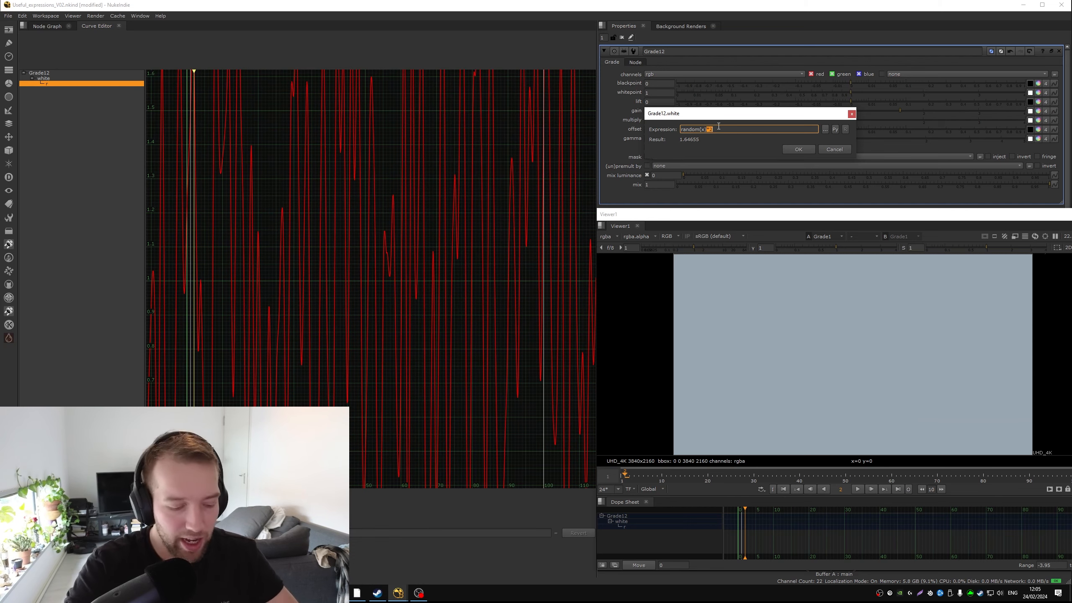
left_click(798, 149)
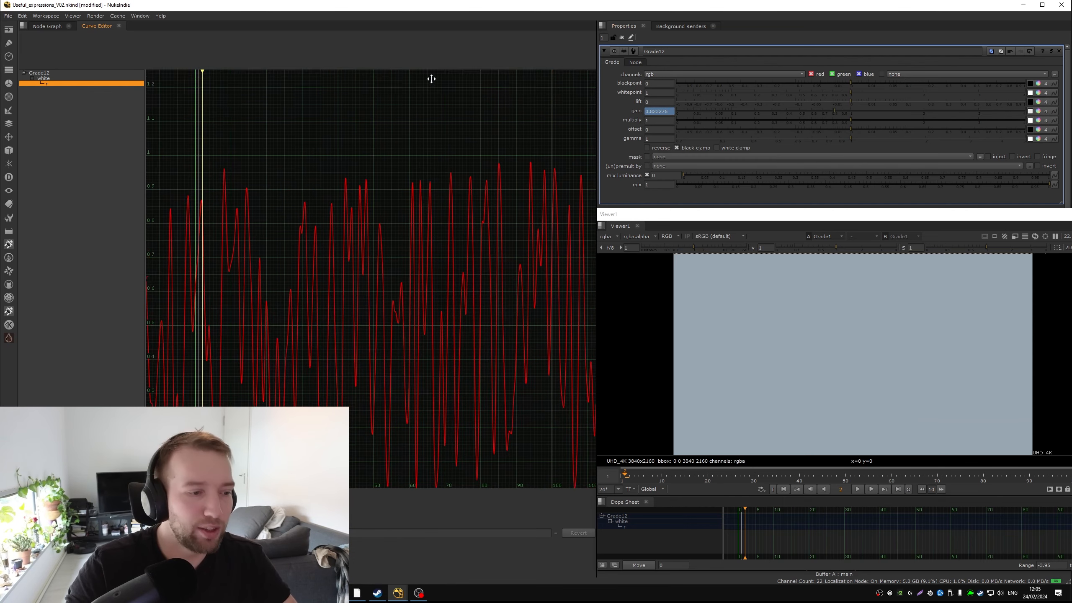
Step: Slow the gain's random variation by changing the expression to random(x/2)
left_click(669, 120)
left_click(670, 113)
key("=")
key("Left")
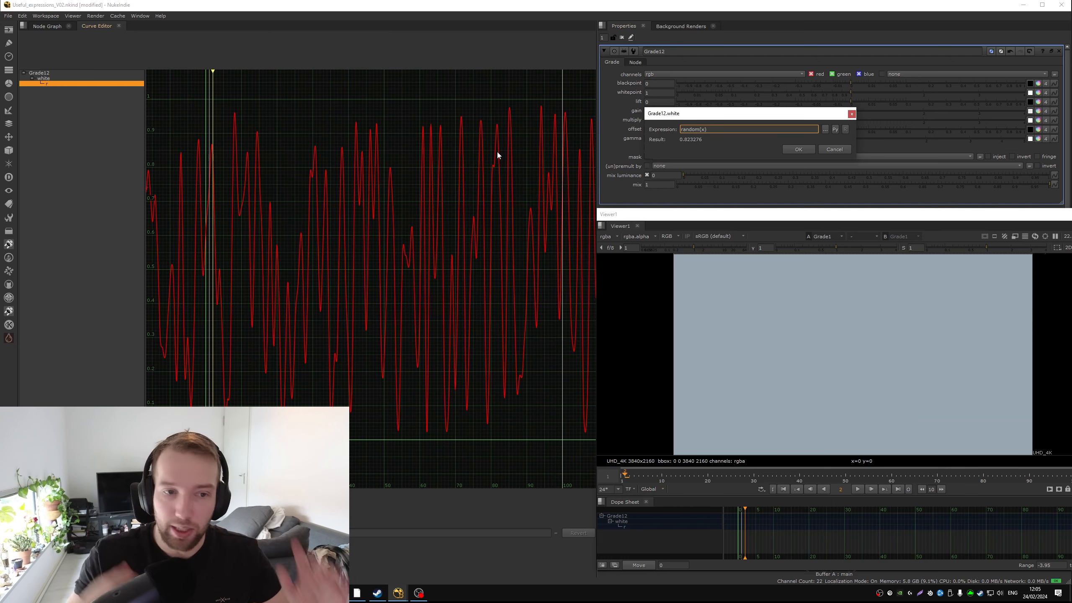
type("/2")
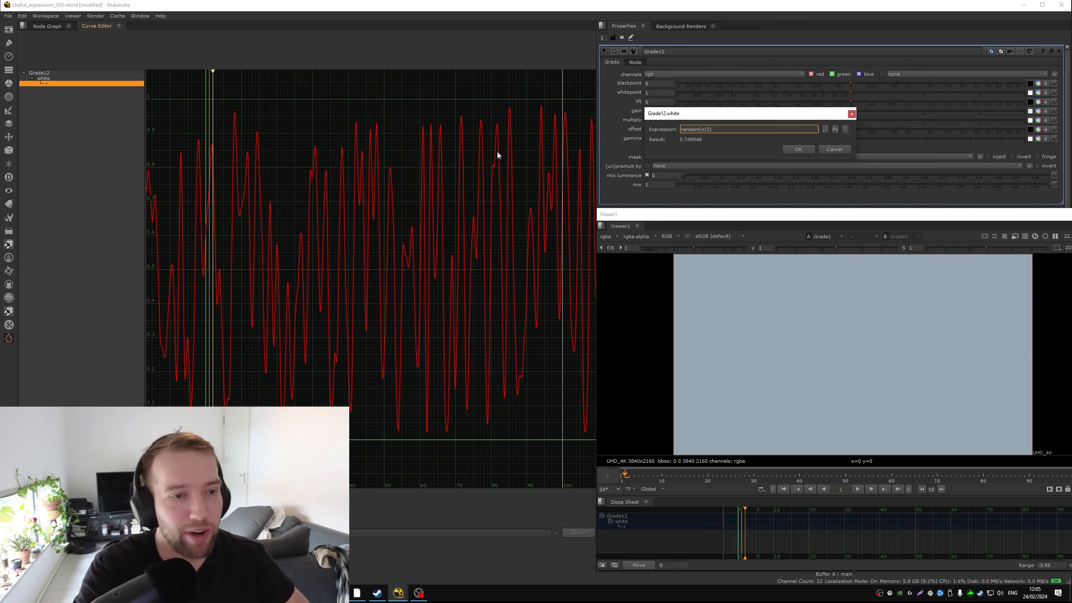
key("Return")
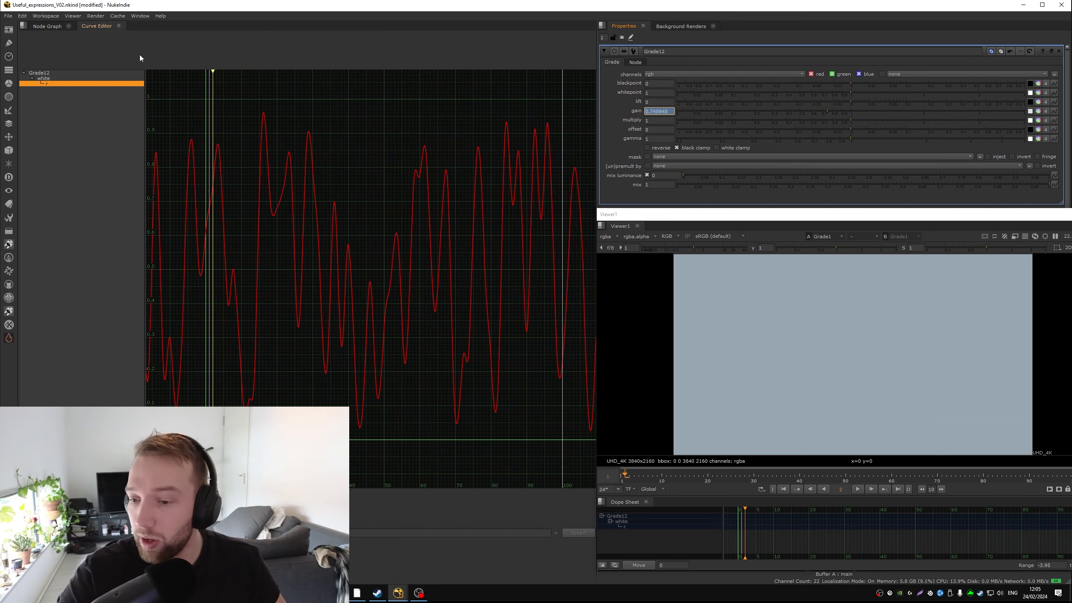
Step: Reopen Grade1 in the Random group and review its gain expression and the matching curve
left_click(47, 26)
scroll(128, 174, "up", 3)
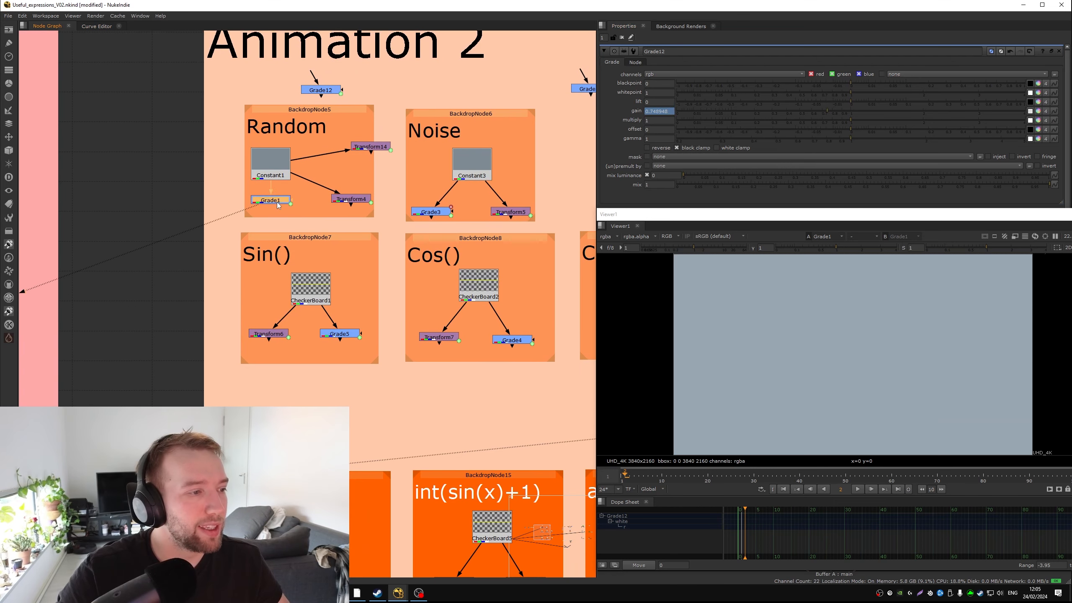
double_click(274, 201)
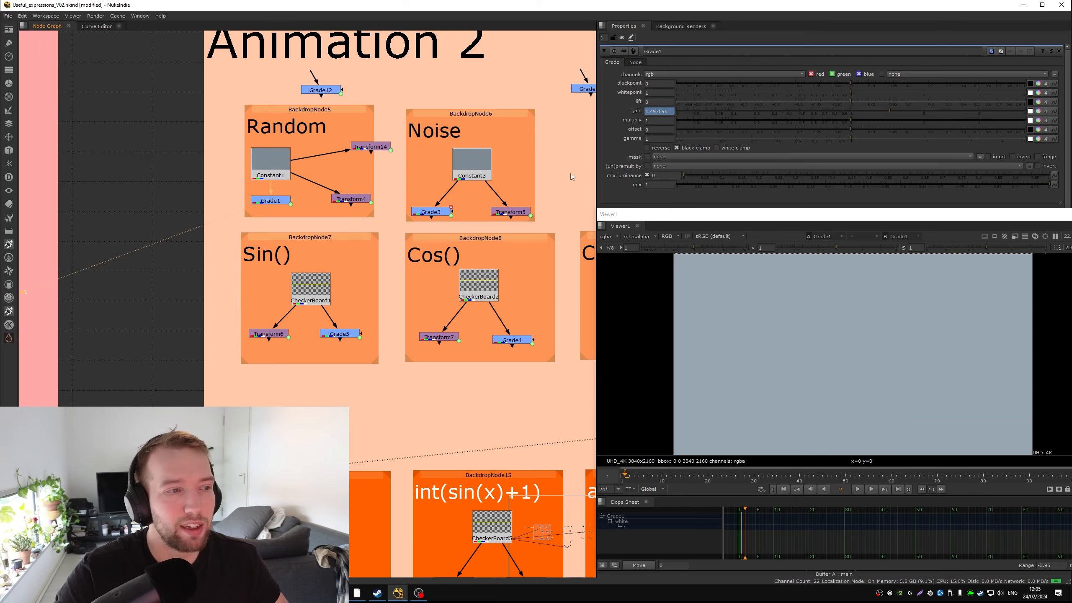
key("equal")
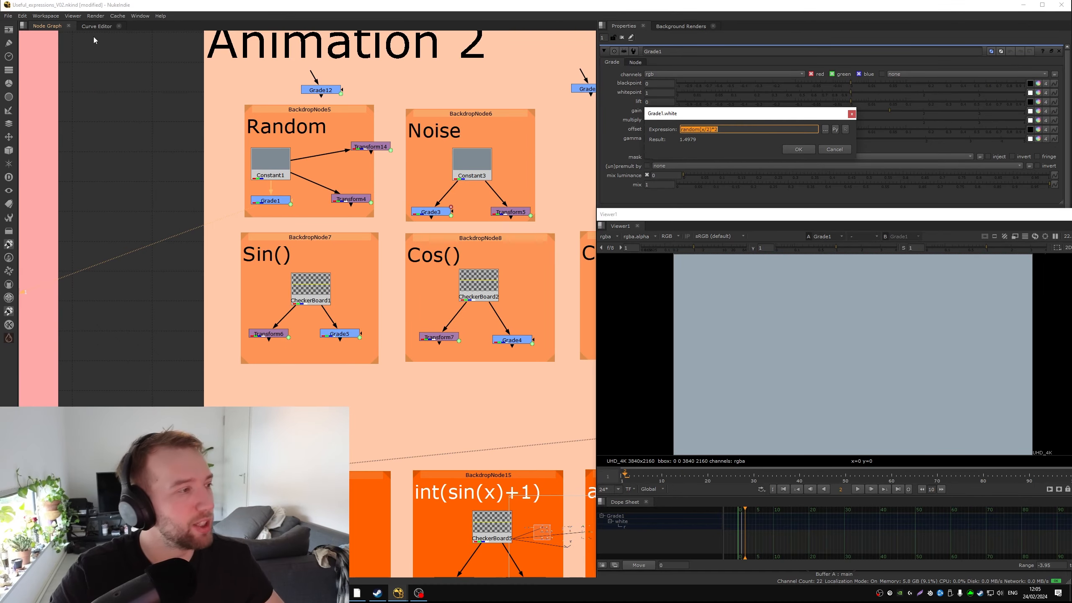
key("Return")
left_click(99, 28)
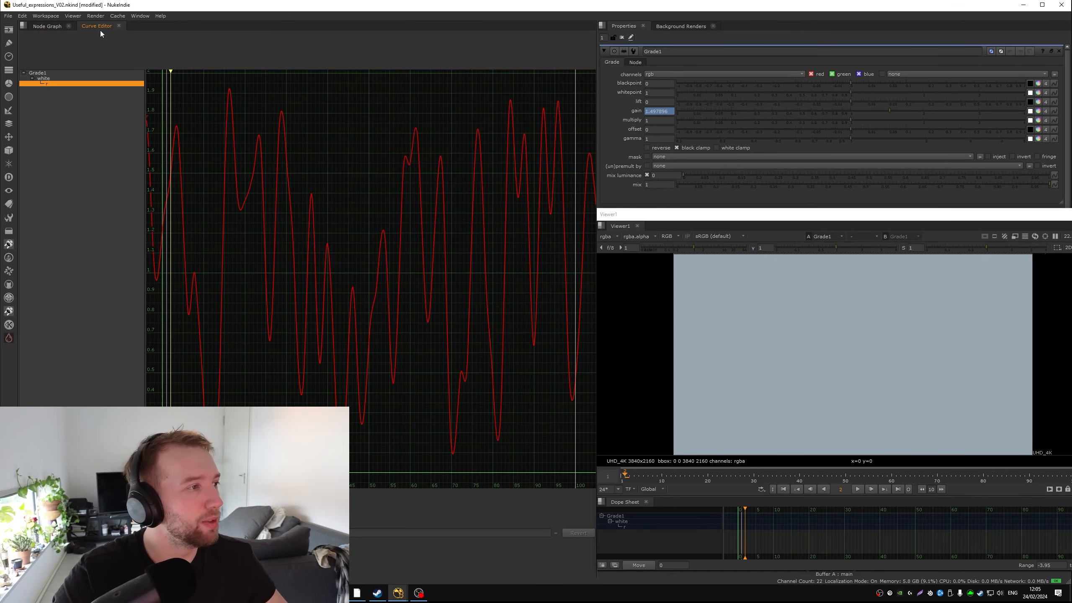
Step: Play back Grade1 in the viewer, fitted to the frame, to watch its random brightness flicker
left_click(52, 27)
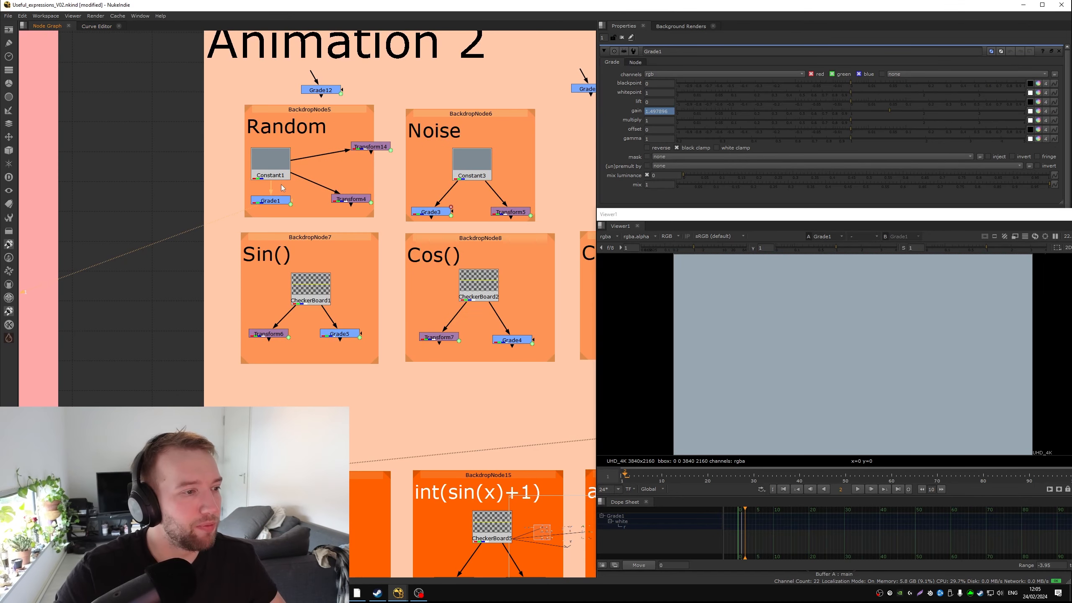
left_click(280, 203)
key("l")
key("f")
key("space")
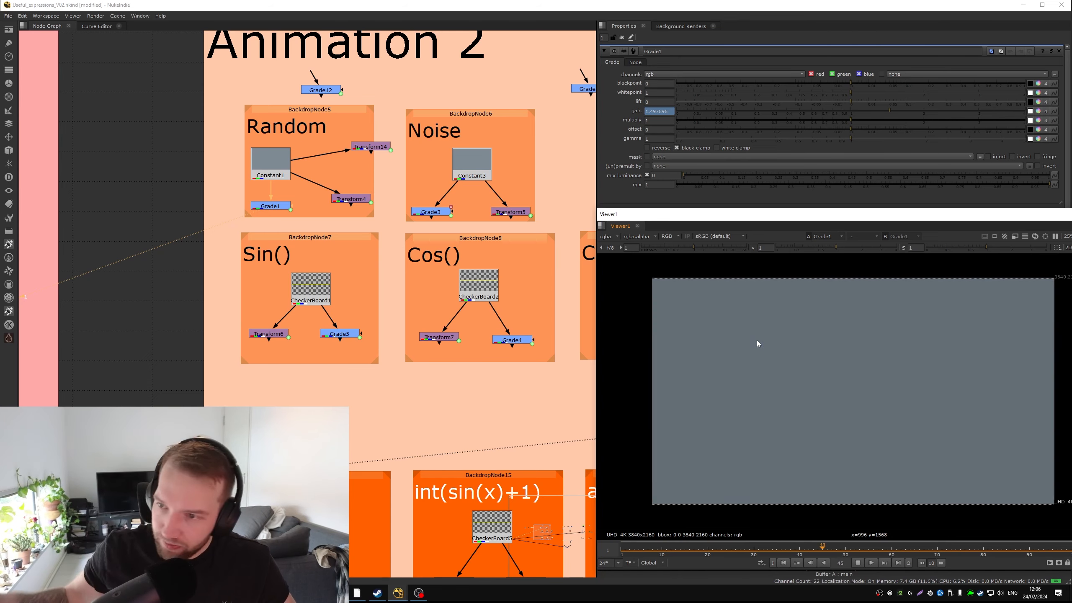
Step: Show Transform4 from the Random group in the viewer, watch its random horizontal movement, and stop playback
left_click(368, 201)
key("1")
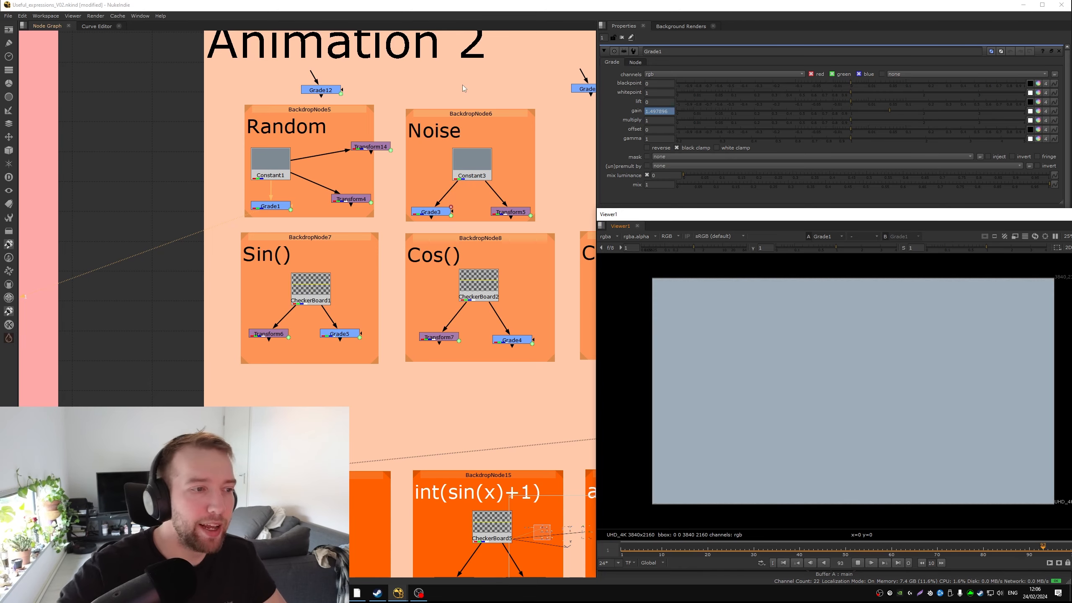
double_click(367, 201)
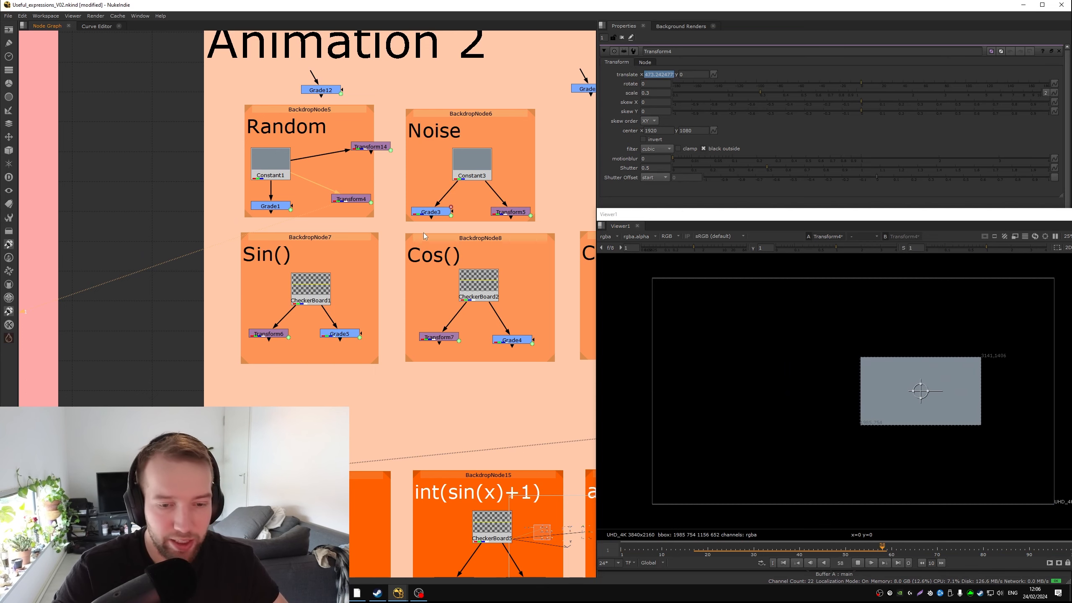
key("Tab")
key("Escape")
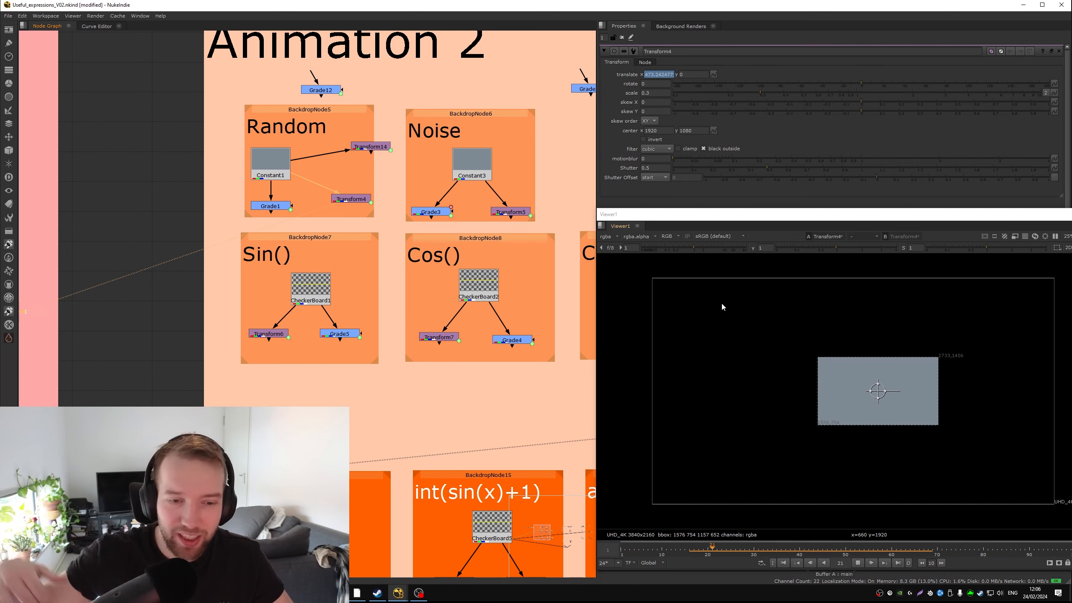
key("k")
Step: Show Grade3 from the Noise group in the viewer and review its gain curve and expression
left_click(485, 181)
double_click(447, 209)
key("1")
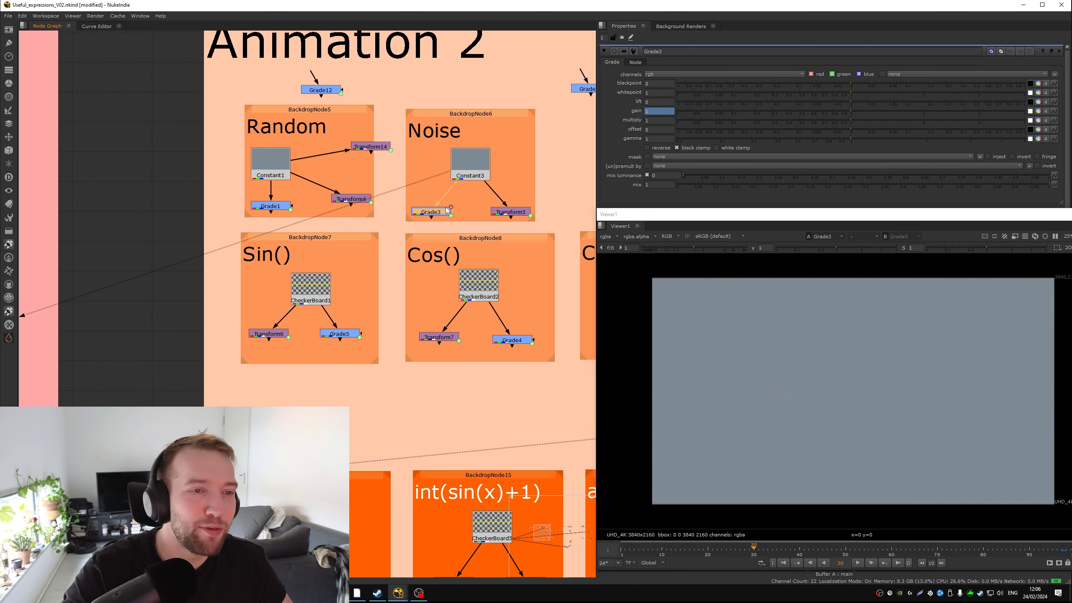
left_click(91, 26)
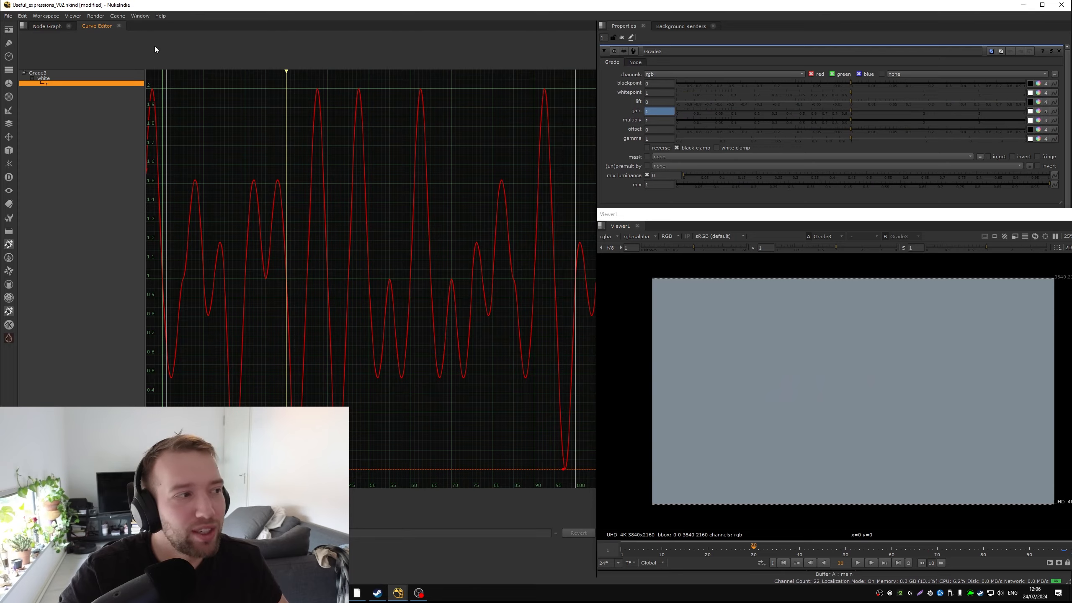
key("=")
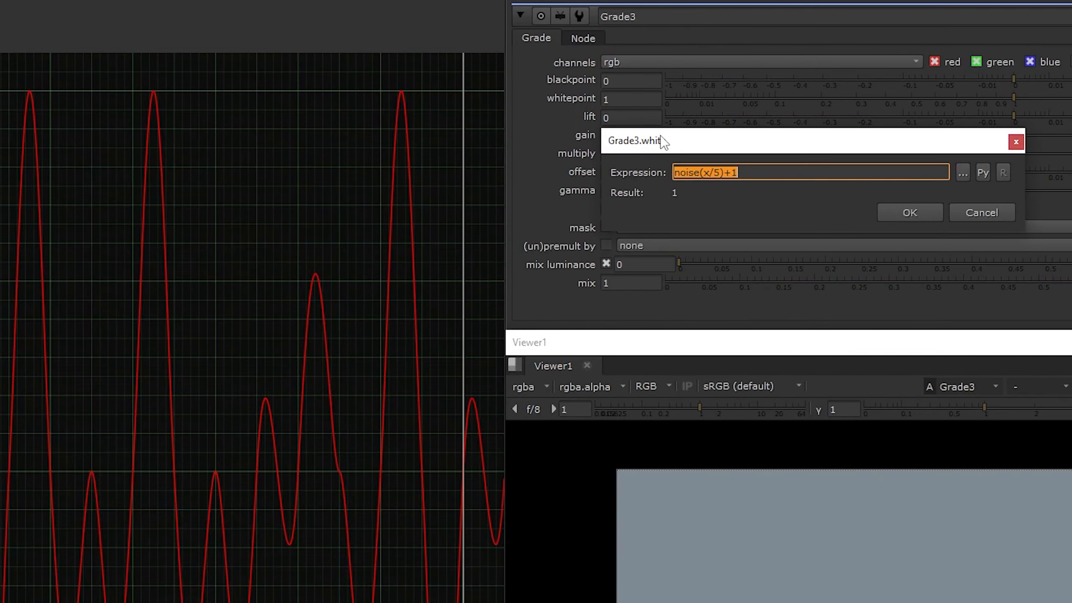
key("Escape")
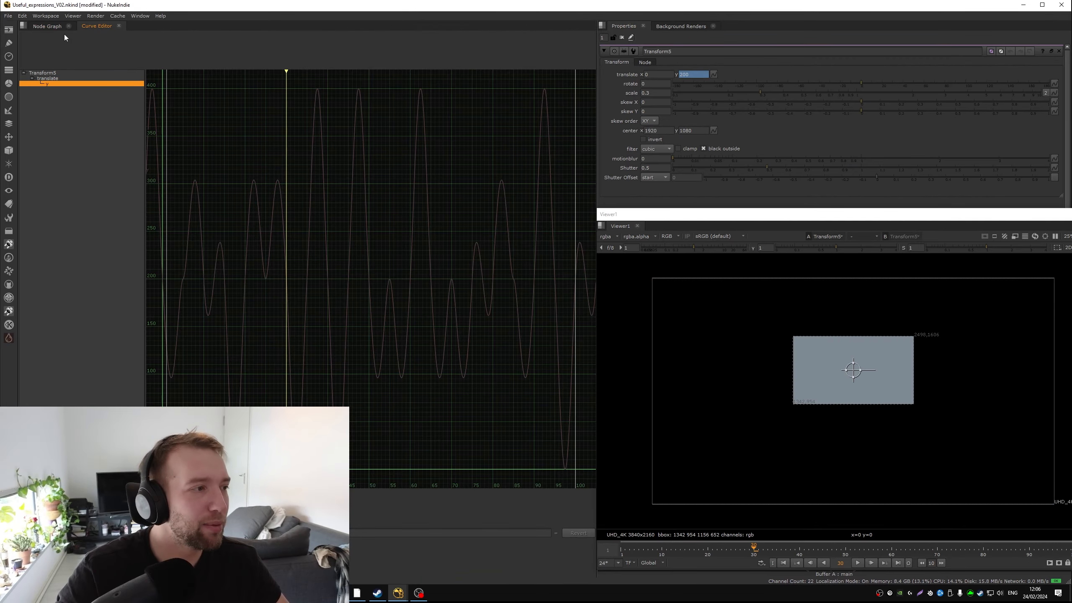
Step: Open Grade3 in the Noise group, show it in the viewer, and frame its noise-driven gain curve
left_click(47, 26)
double_click(371, 177)
key("1")
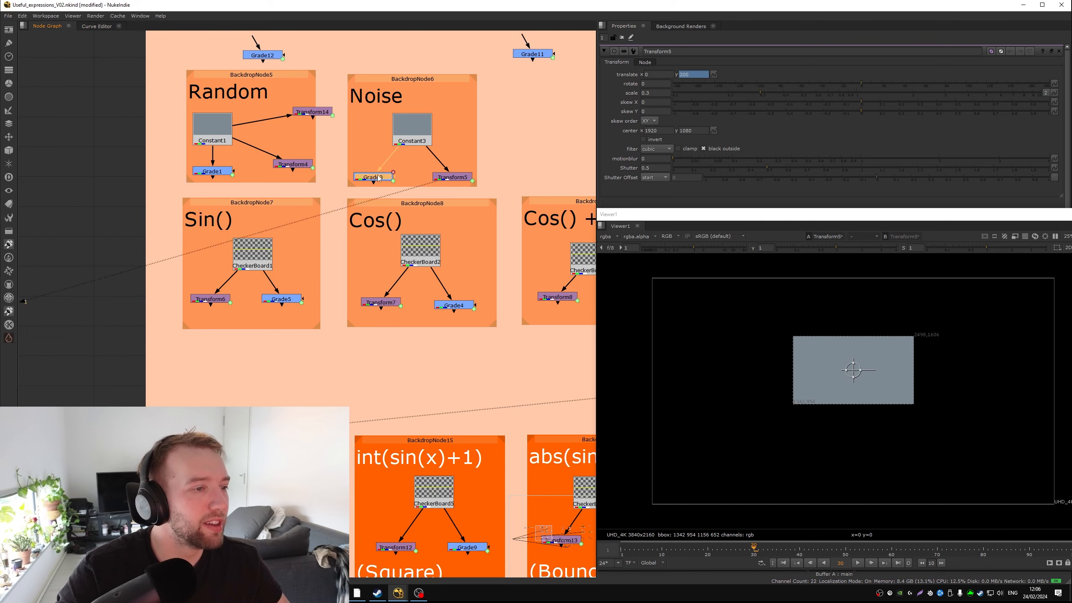
left_click(98, 26)
key("f")
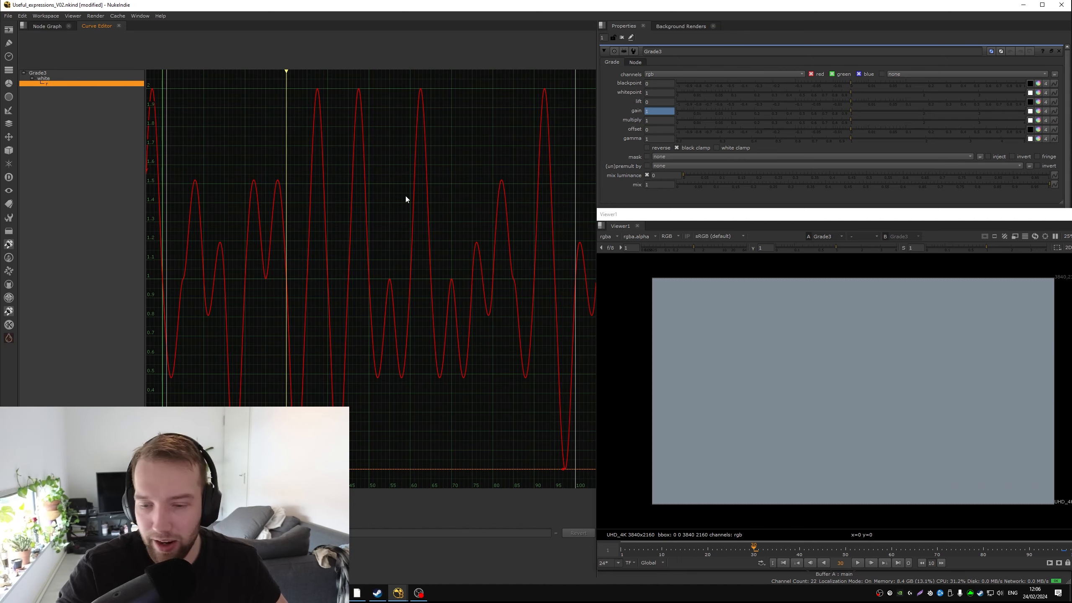
Step: Show Grade1 from the Random group in the viewer and frame its gain curve for comparison with Grade3
left_click(61, 29)
double_click(216, 172)
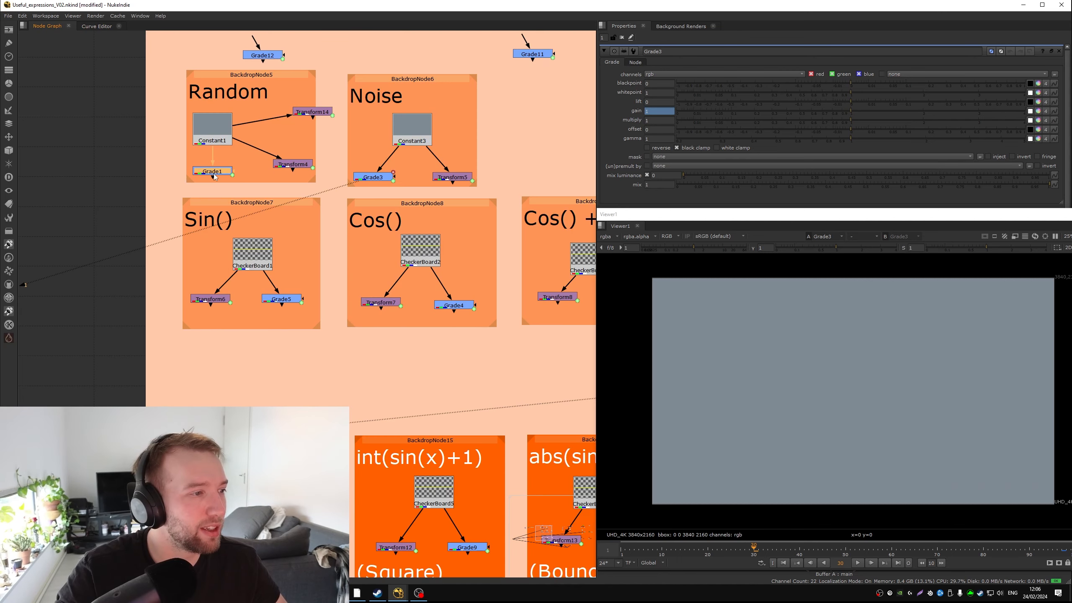
key("1")
left_click(94, 26)
key("f")
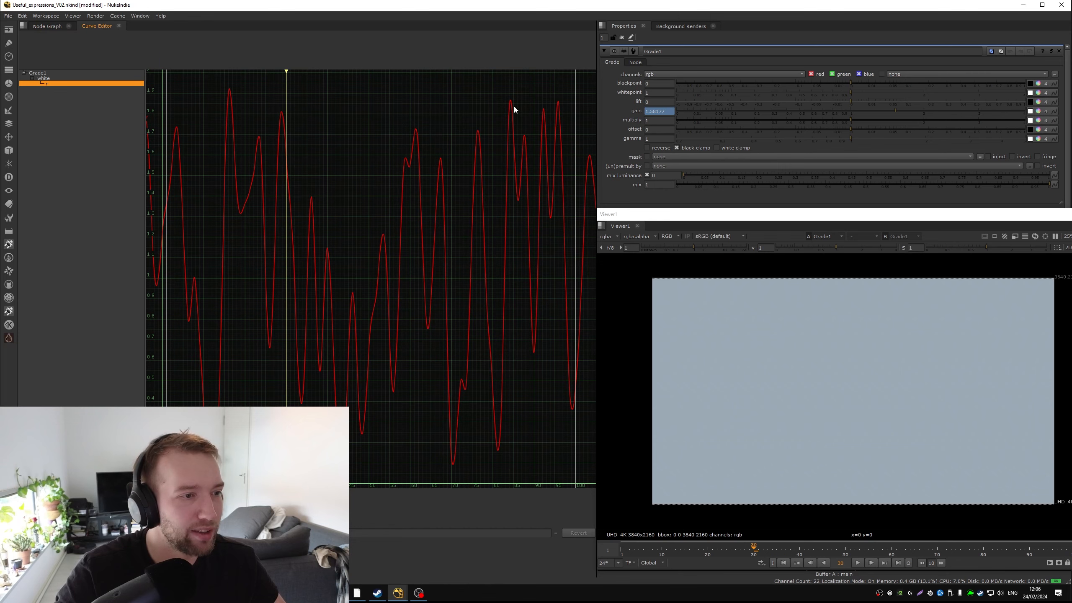
left_click(47, 26)
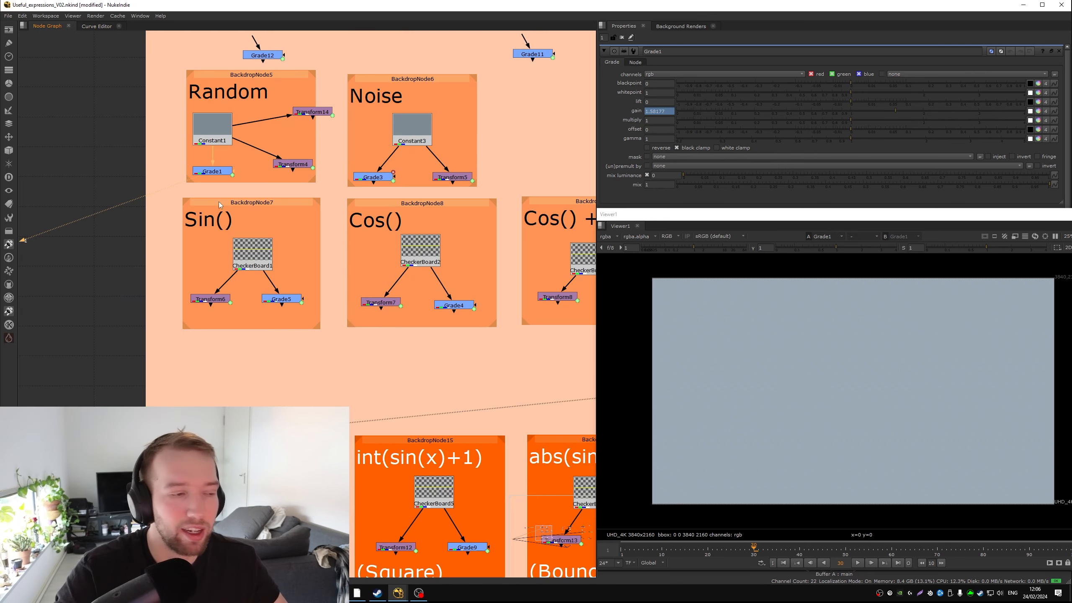
Step: Open Grade5 in the Sin() group and view it, followed by its source CheckerBoard1 in the viewer
middle_click_drag(293, 230, 294, 149)
scroll(294, 149, "down", 3)
scroll(294, 150, "up", 1)
middle_click_drag(346, 109, 338, 180)
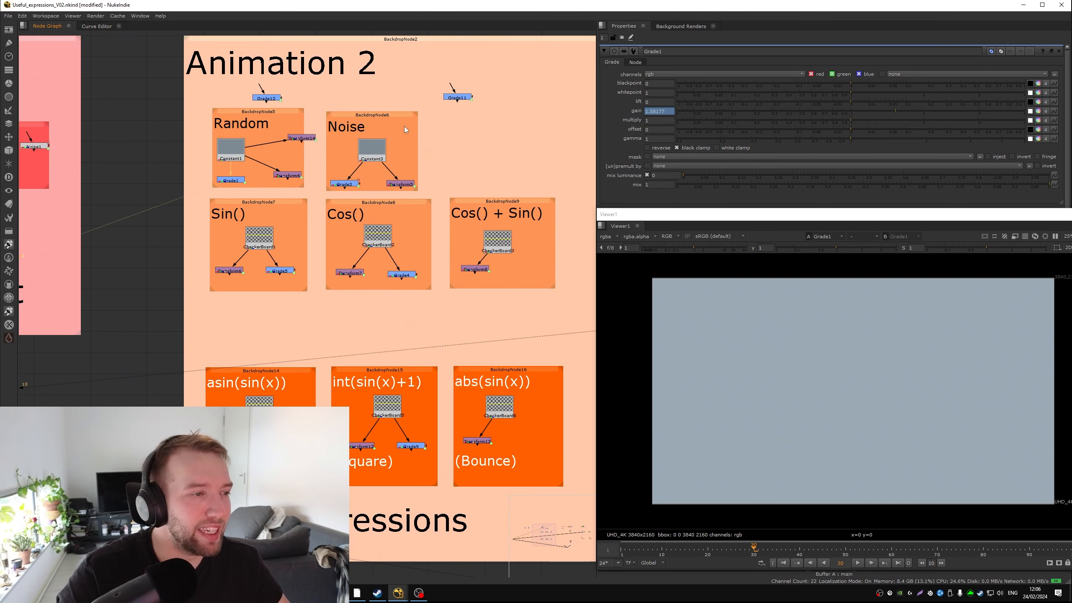
left_click(237, 147)
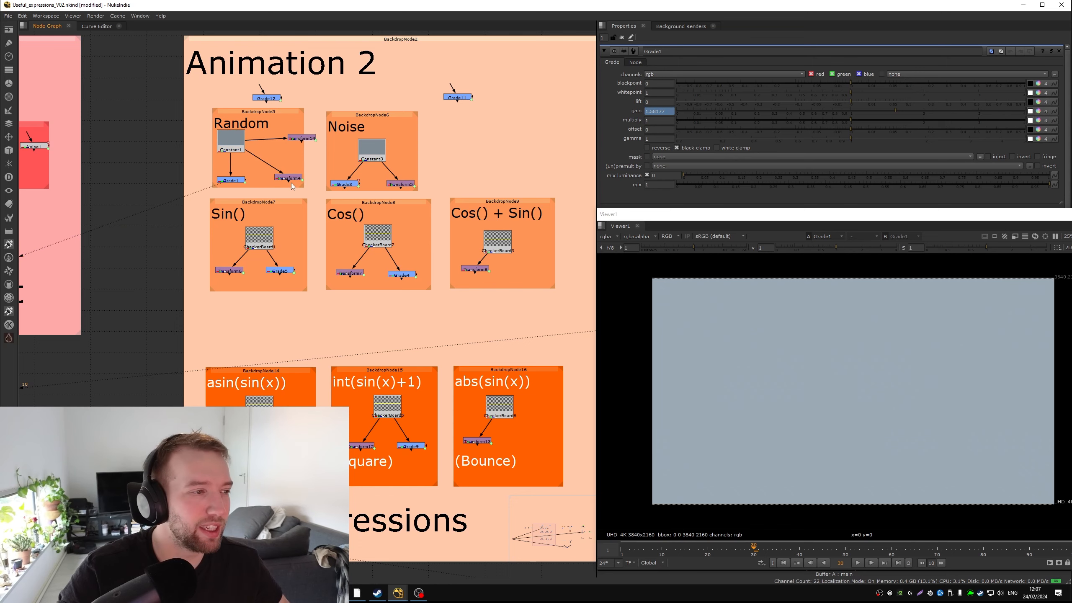
middle_click_drag(323, 139, 307, 299)
scroll(343, 208, "up", 3)
double_click(344, 315)
key("1")
left_click(301, 274)
key("1")
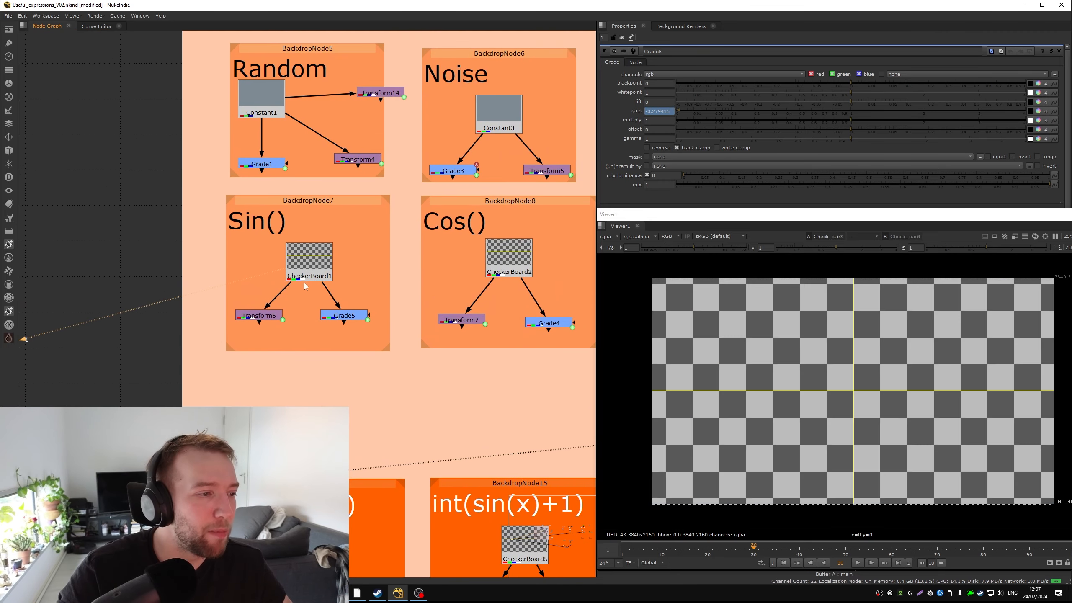
Step: Show Transform6 from the Sin() group in the viewer, play its horizontal movement, and review its translate x curve
double_click(265, 315)
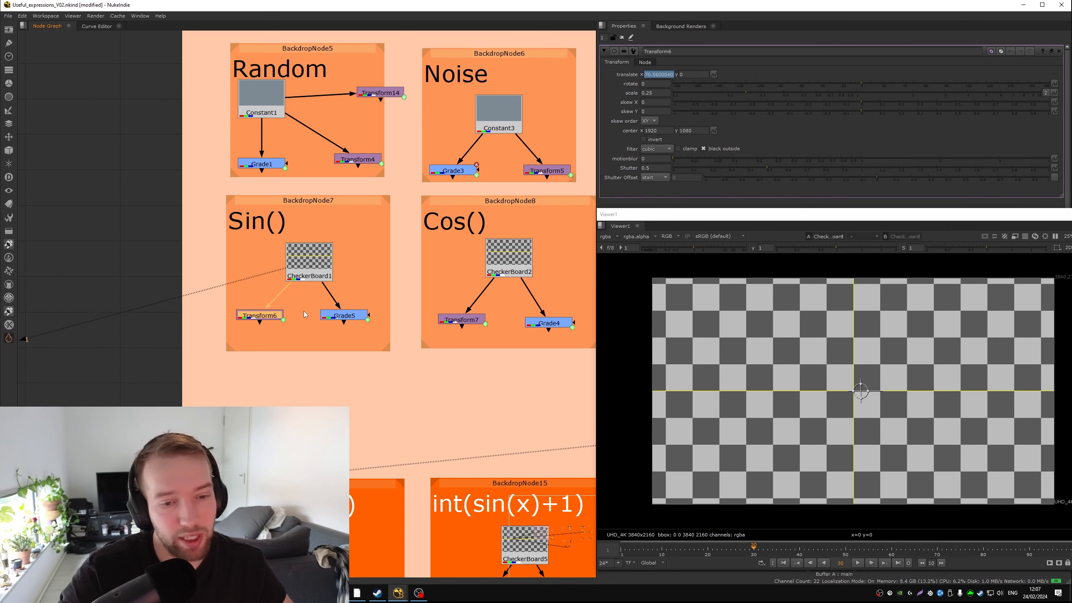
key("1")
left_click(304, 308)
key("l")
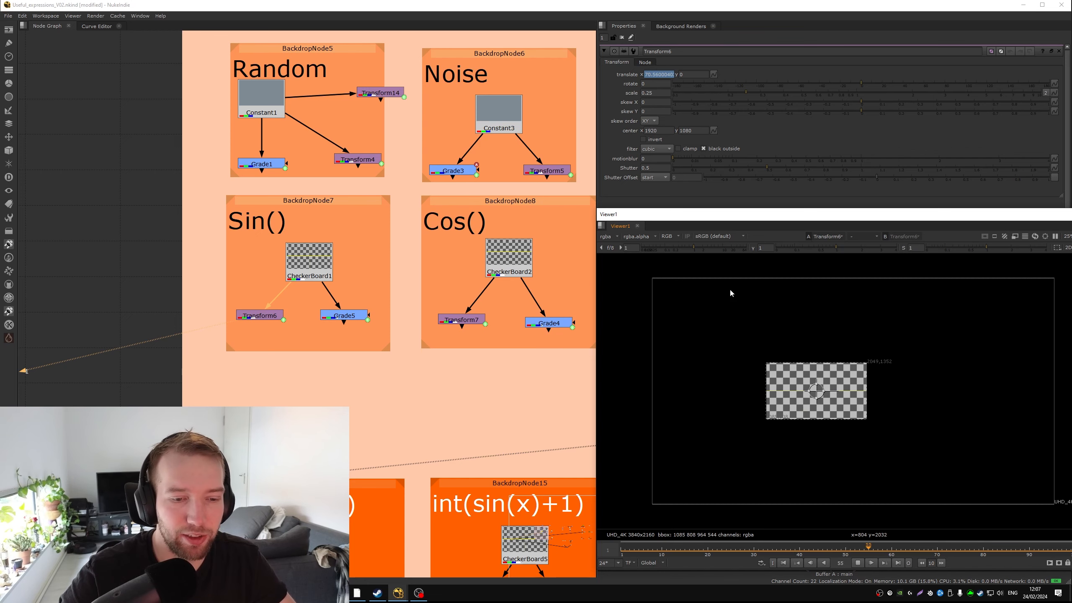
left_click(88, 27)
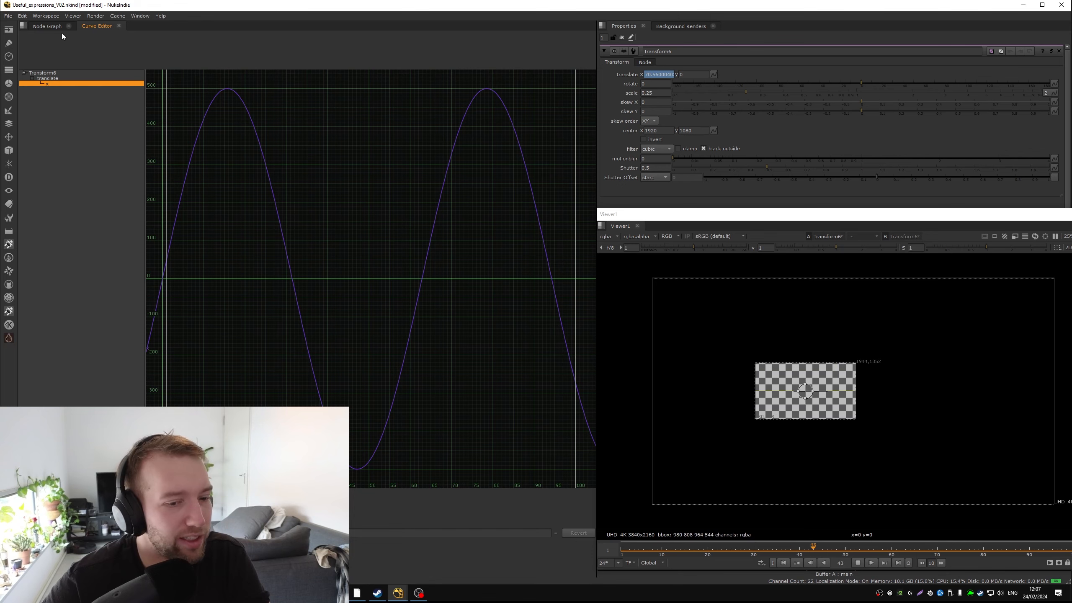
left_click(47, 26)
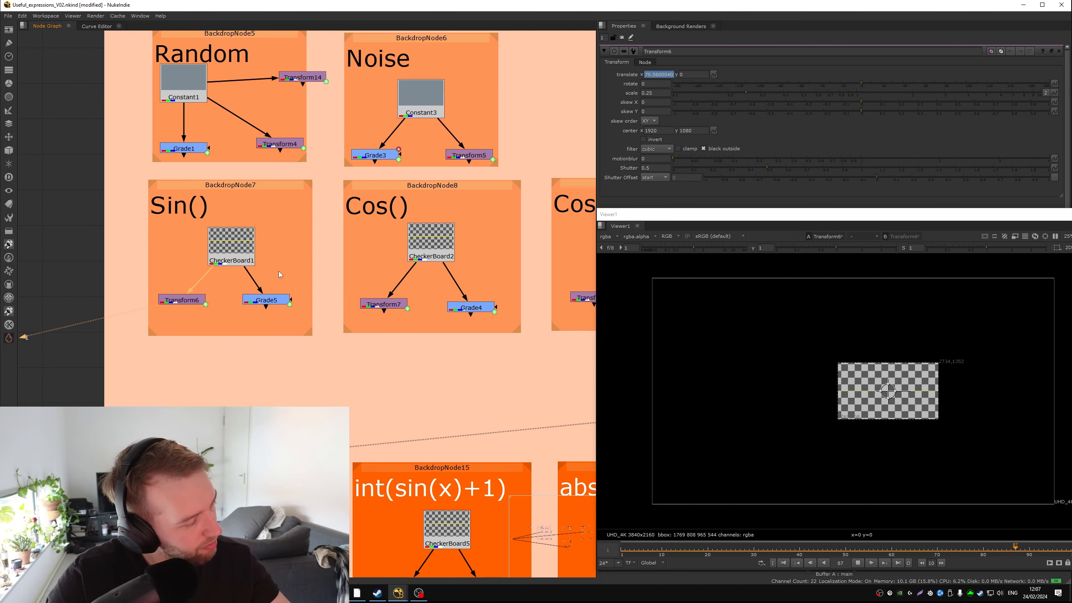
left_click(92, 26)
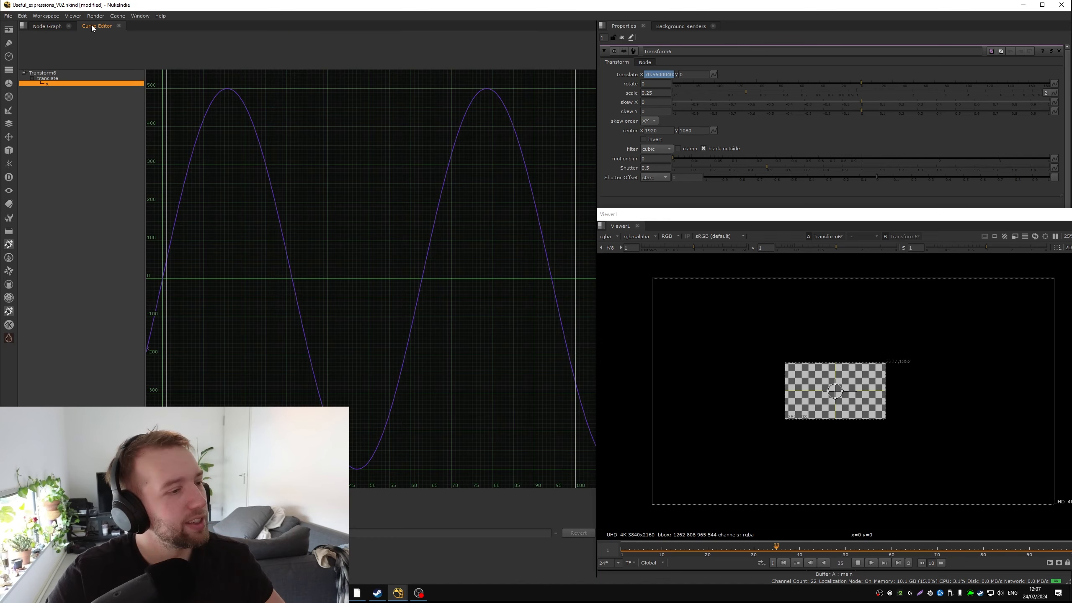
left_click(47, 27)
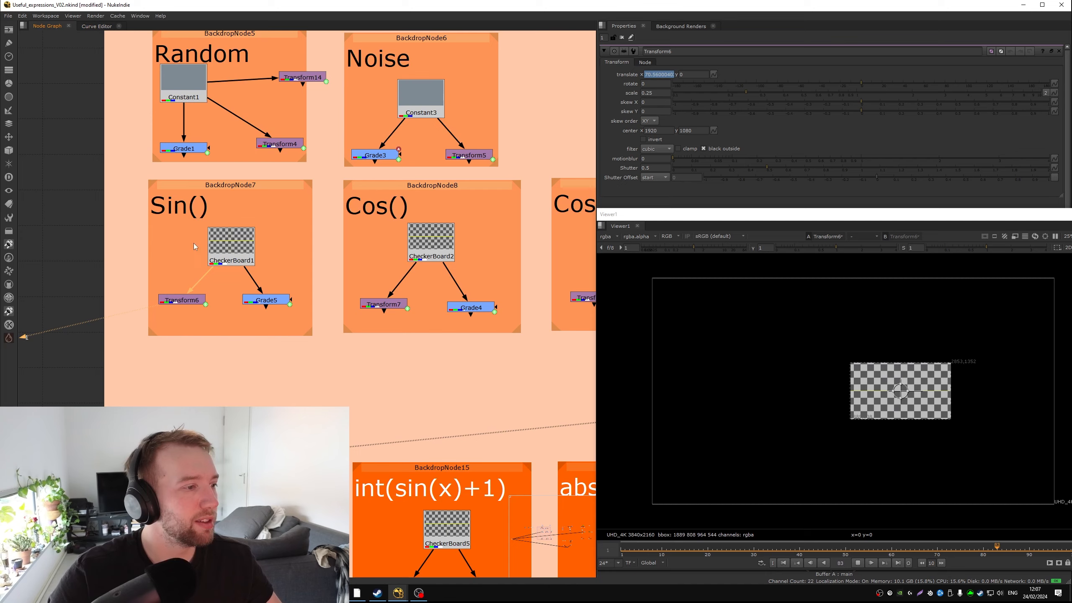
Step: Float Transform6's properties in a separate window and check its translate x curve
double_click(179, 300)
left_click_drag(359, 239, 474, 289)
left_click(93, 26)
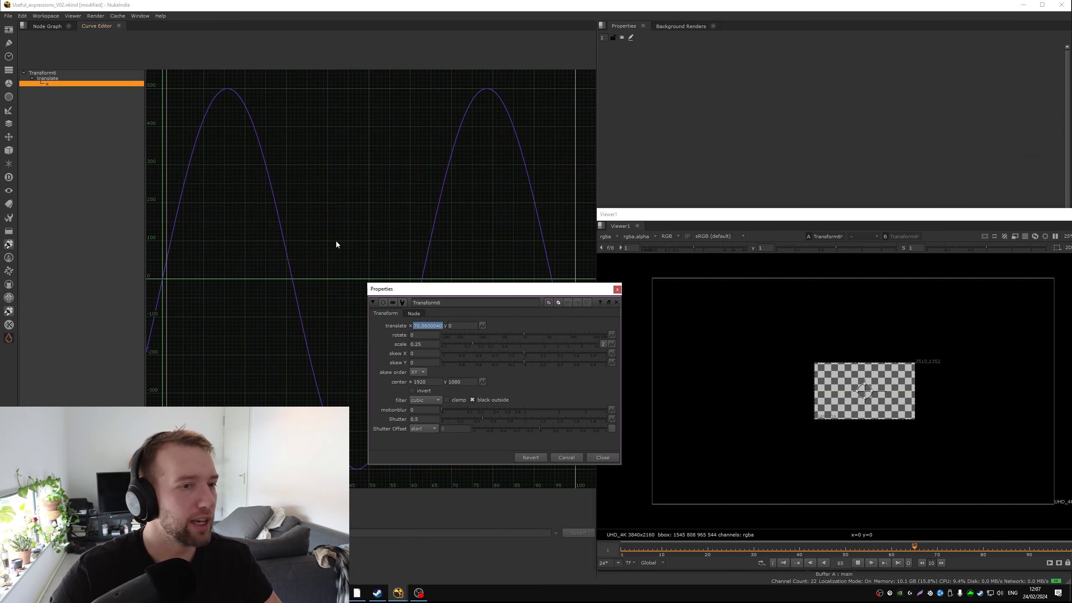
Step: Show Transform7 from the Cos() group in the viewer and compare its translate x curve with Transform6's
left_click(49, 27)
middle_click_drag(350, 170, 239, 91)
double_click(270, 223)
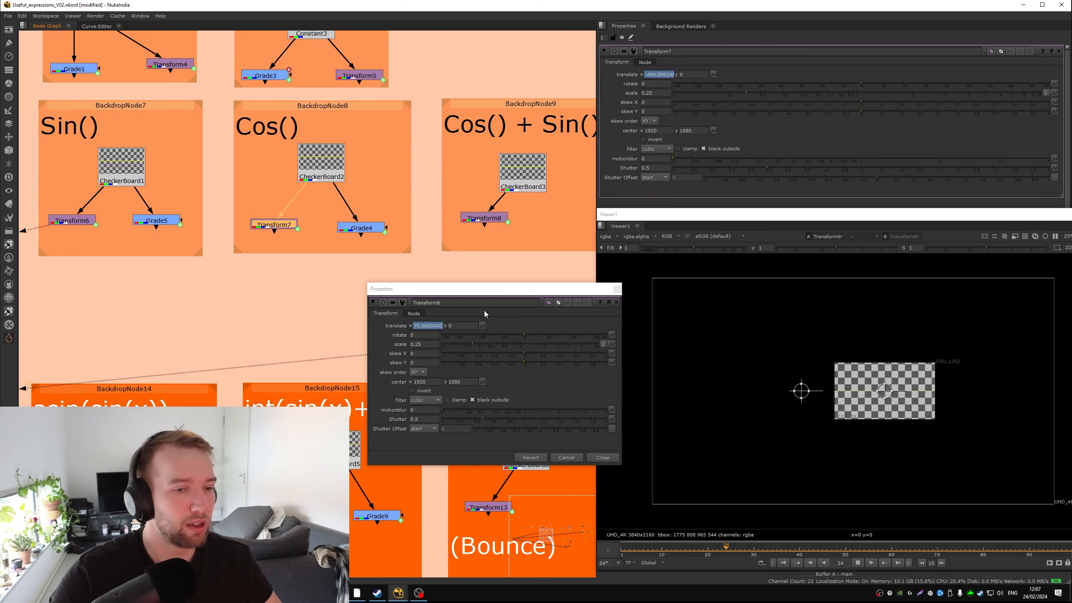
left_click(702, 344)
key("1")
left_click(283, 228)
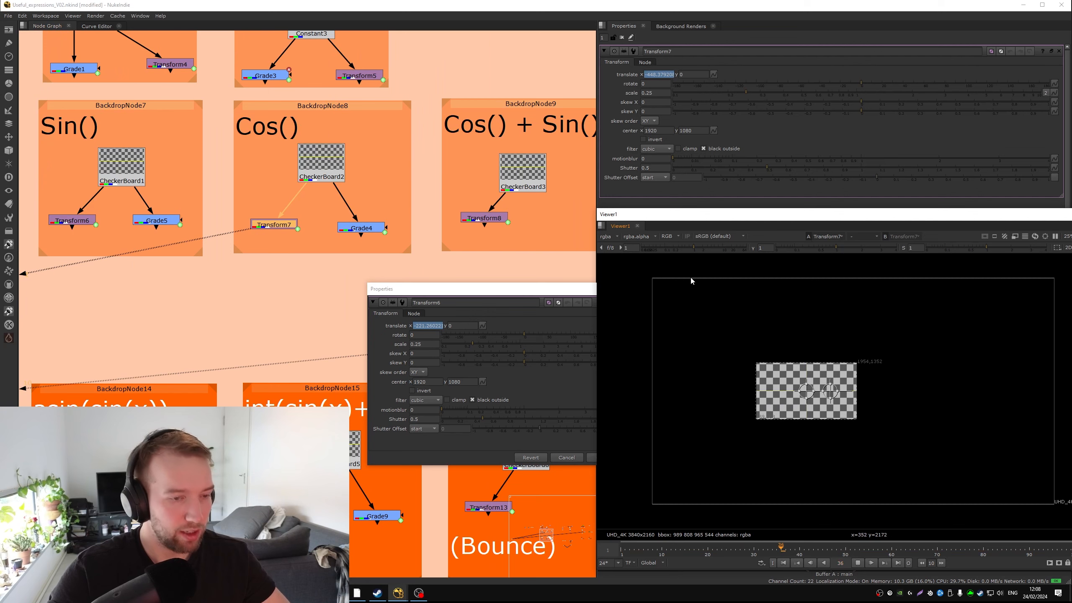
left_click(101, 28)
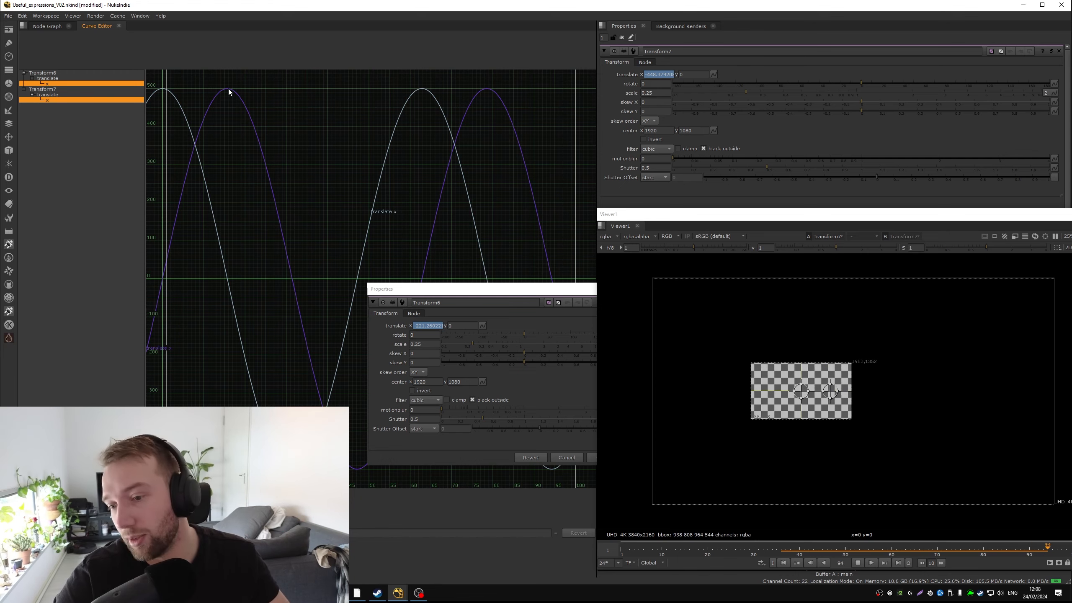
Step: Close the floating Transform6 properties window
left_click(45, 25)
scroll(242, 121, "down", 3)
middle_click_drag(363, 156, 269, 113)
left_click_drag(478, 289, 305, 260)
left_click(449, 260)
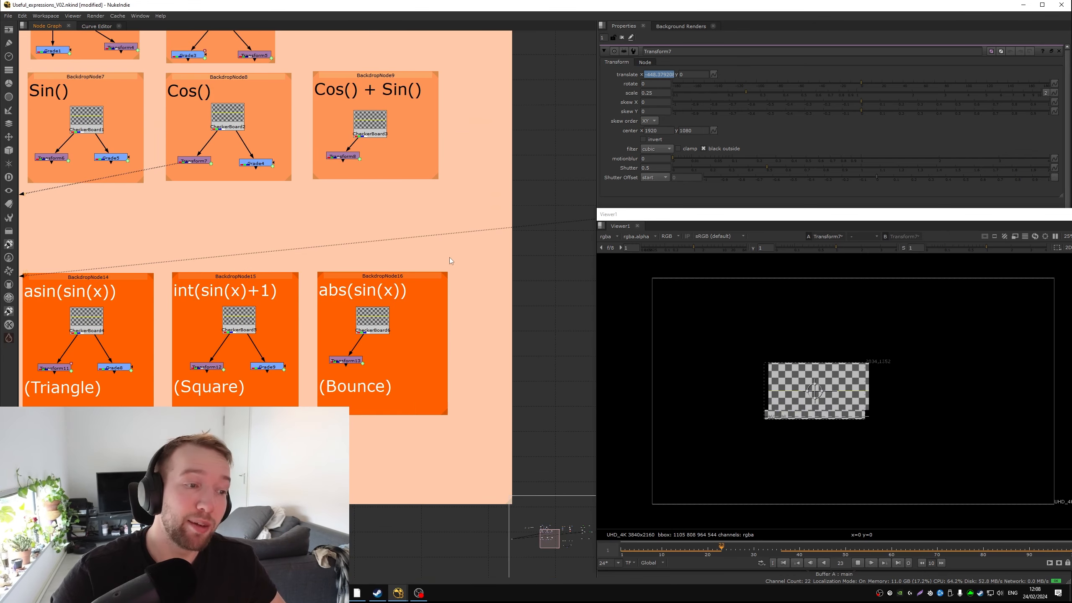
Step: Show Transform8 from the Cos() + Sin() group in the viewer and review its translate x and y expressions
left_click(350, 157)
key("1")
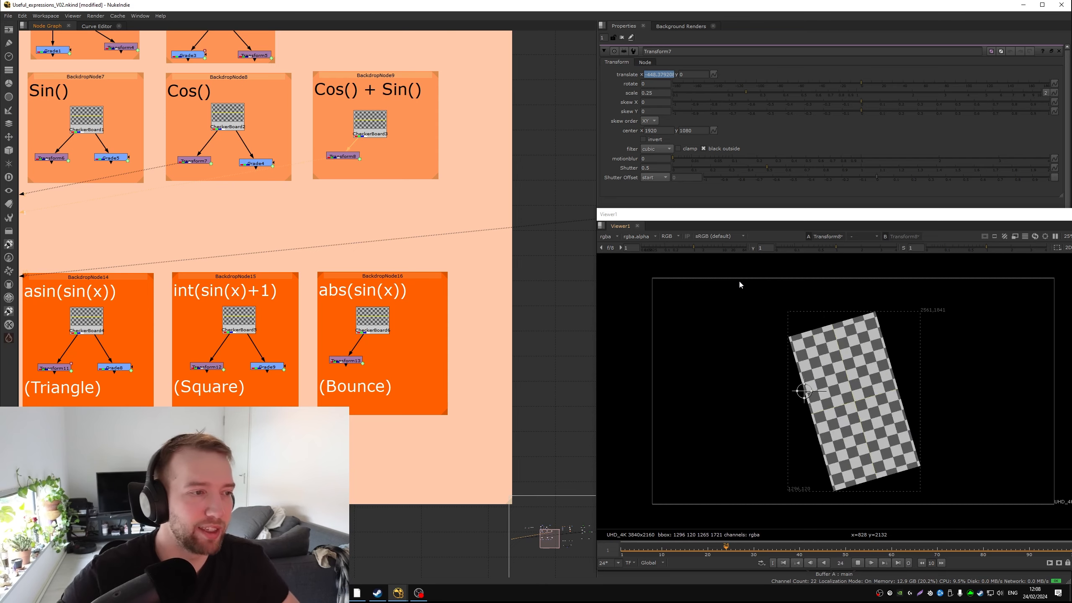
double_click(335, 159)
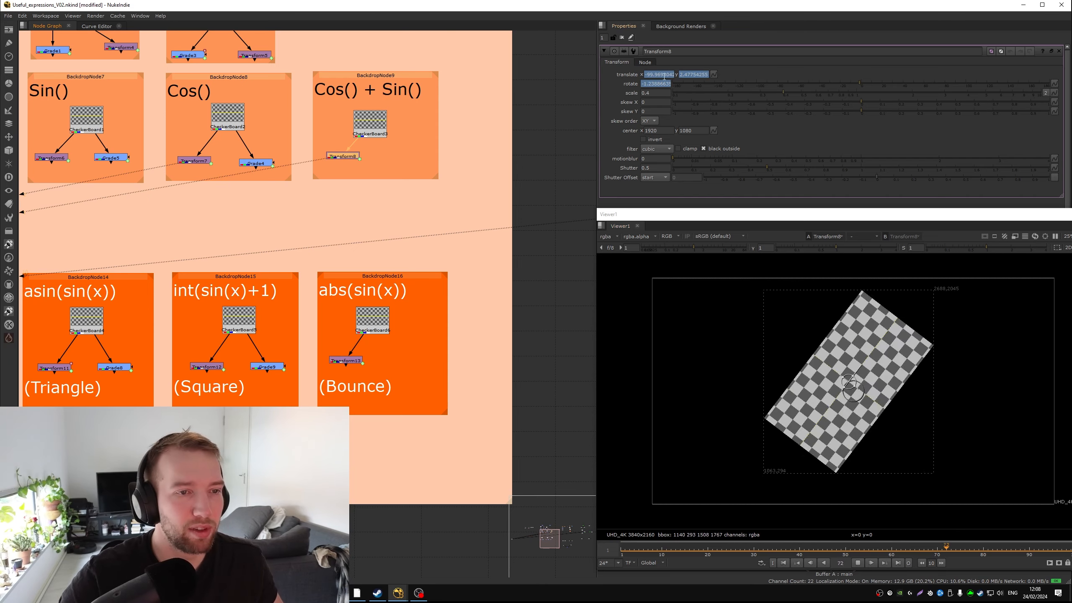
right_click(708, 75)
left_click(780, 77)
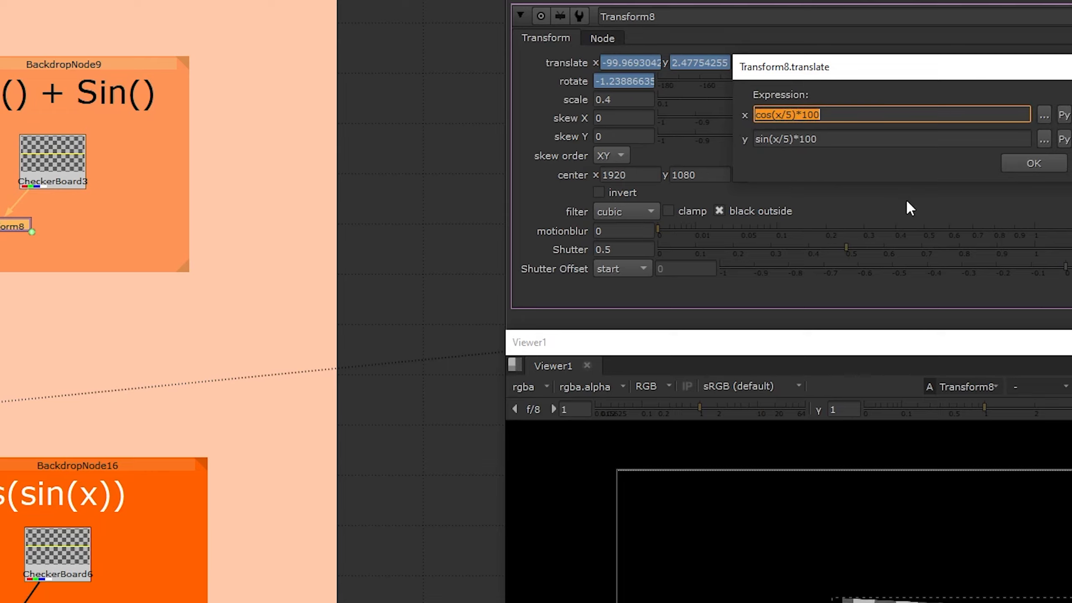
left_click(1063, 153)
Step: Review Transform8's rotate expression, inspect its circular motion up close, and frame its rotate and translate curves
left_click(626, 82)
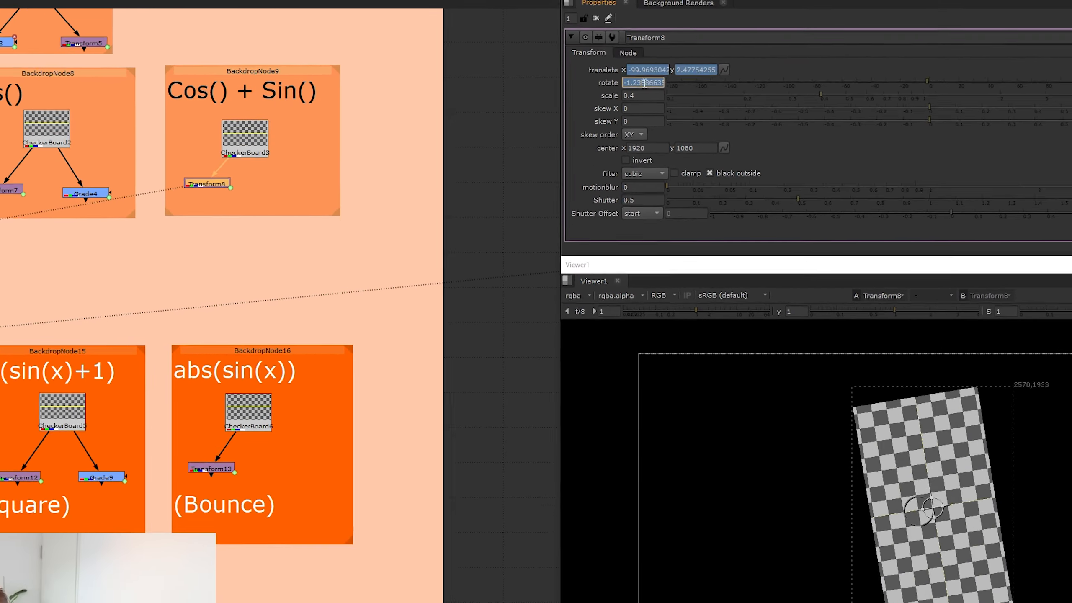
key("equal")
left_click(880, 139)
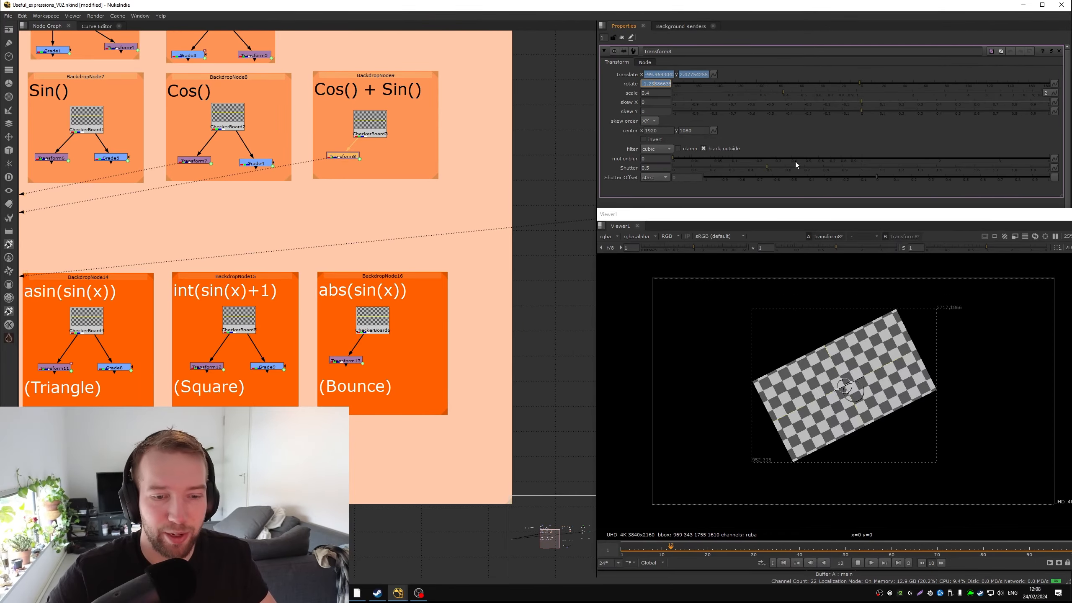
scroll(870, 389, "up", 2)
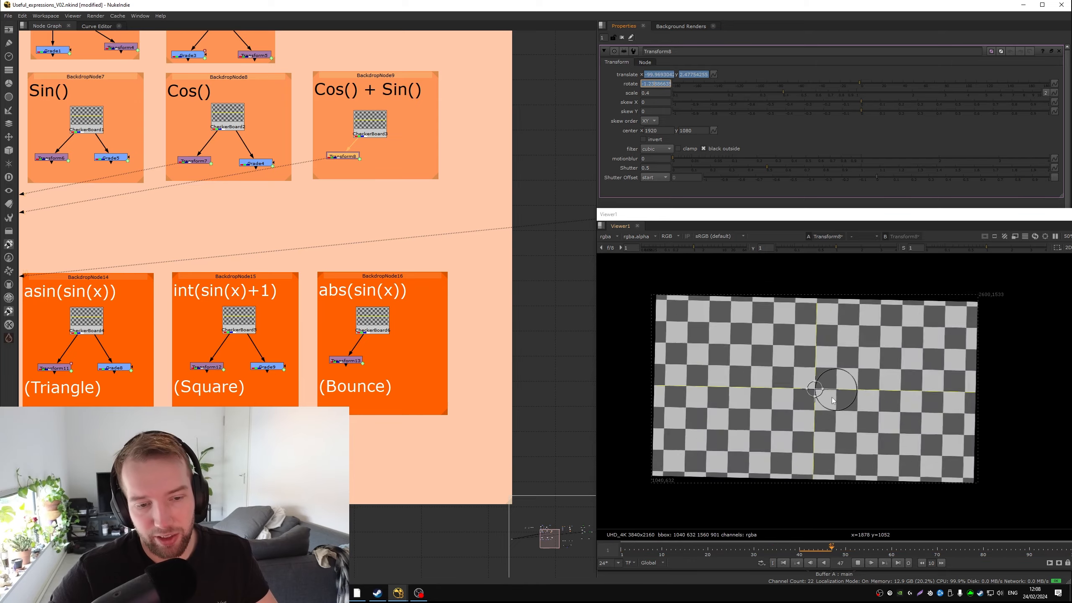
left_click(97, 26)
key("f")
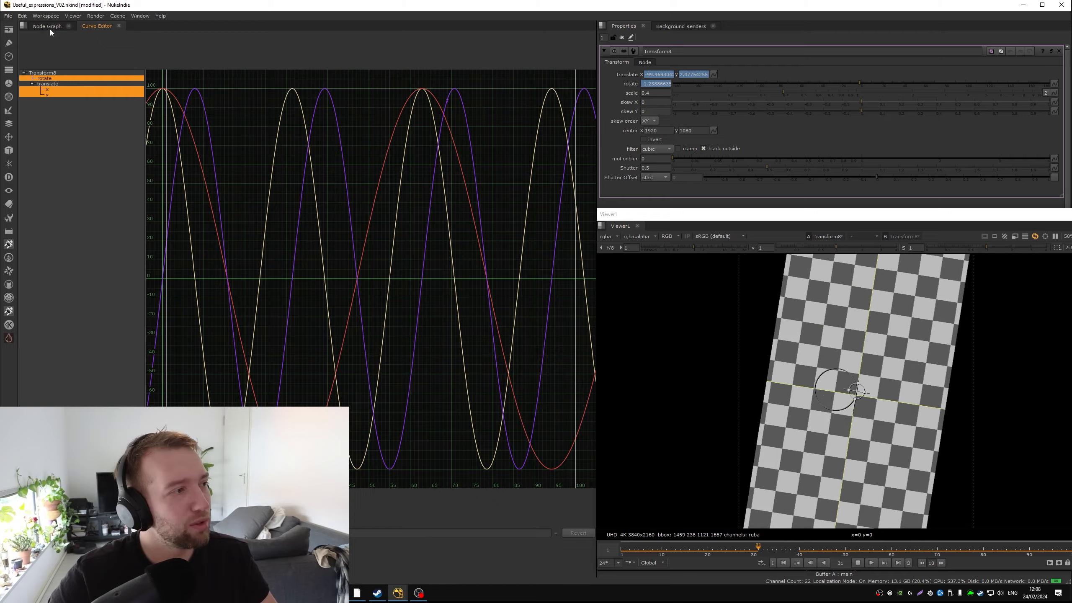
Step: Show Transform11 from the asin(sin(x)) triangle wave group in the viewer and review its rotate and translate x curves
left_click(51, 28)
scroll(281, 251, "down", 2)
scroll(307, 206, "up", 5)
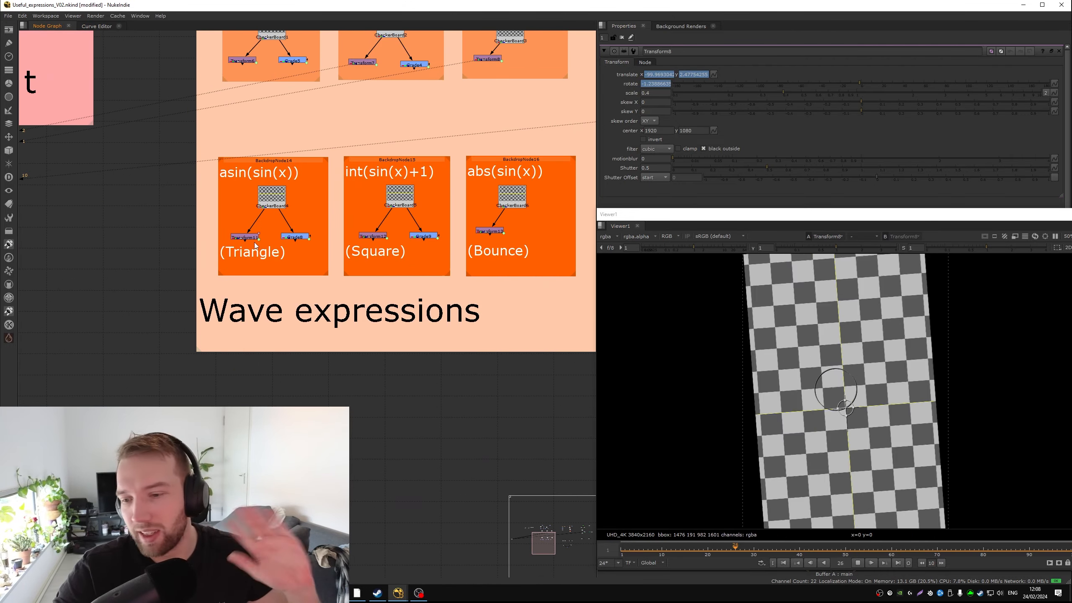
left_click(257, 237)
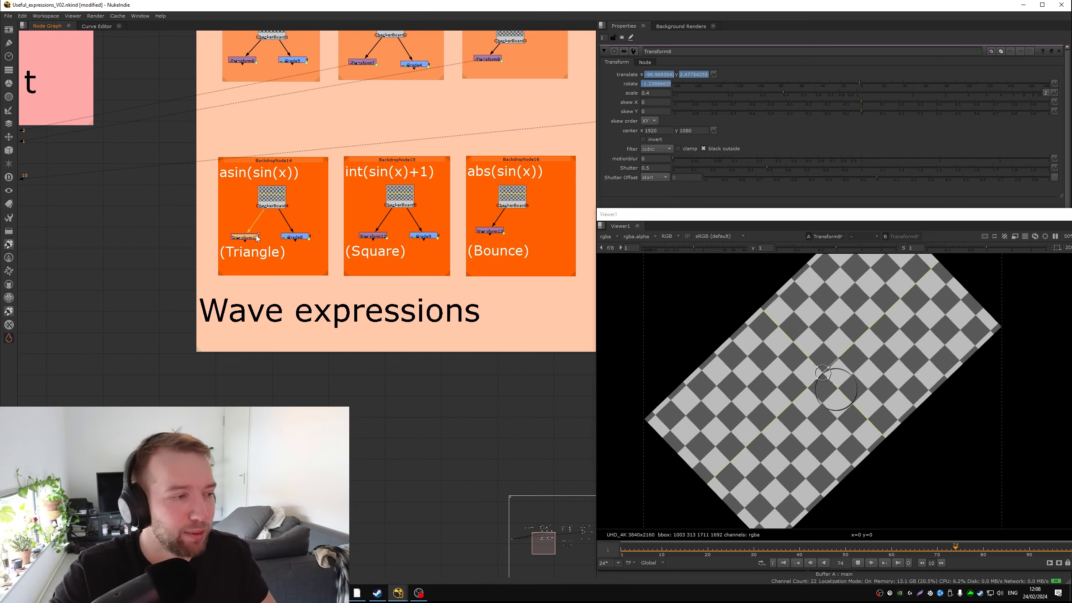
double_click(257, 236)
key("1")
left_click(105, 27)
left_click(47, 27)
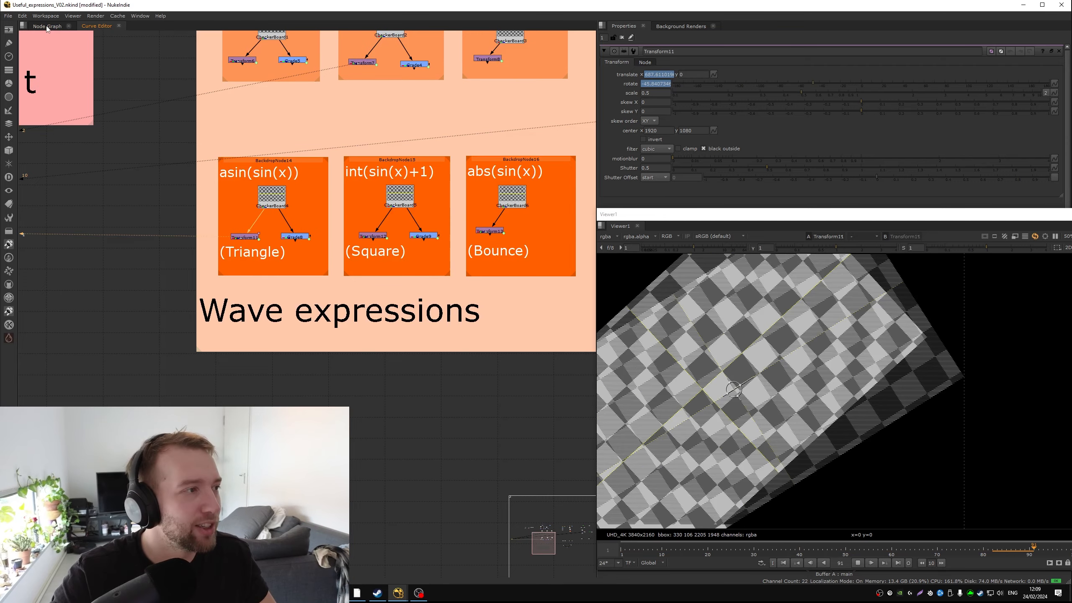
left_click(97, 26)
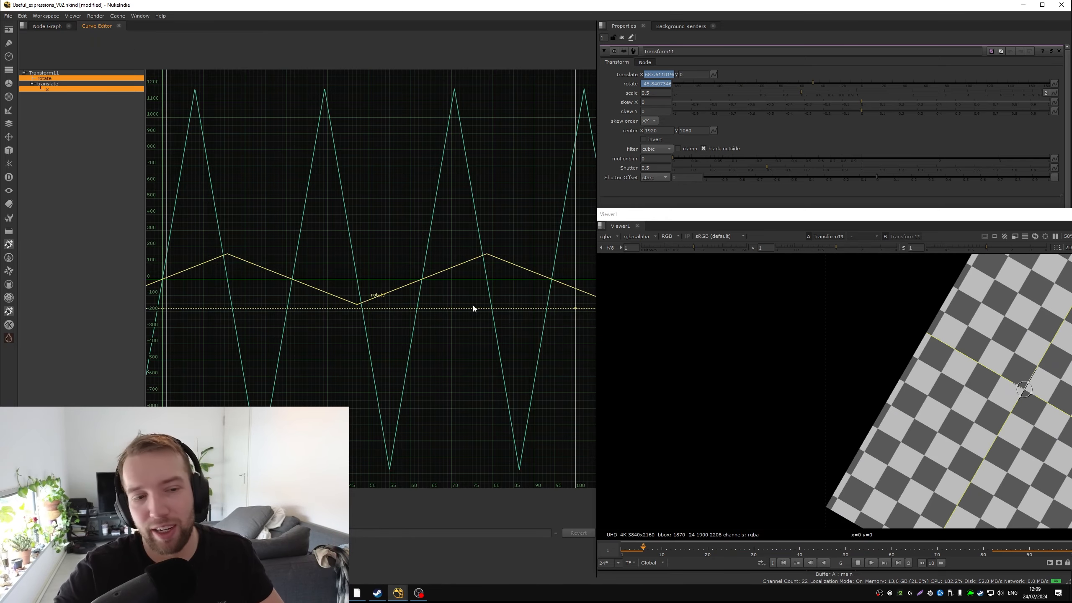
scroll(904, 410, "down", 2)
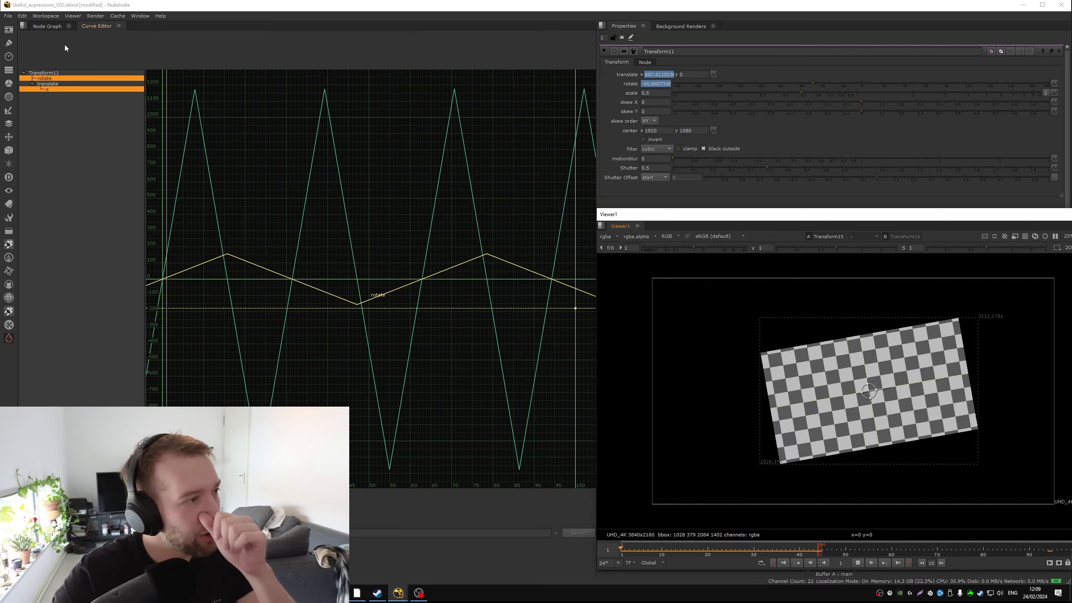
Step: Show Transform12 from the int(sin(x)+1) square wave group in the viewer and review its translate x curve
left_click(45, 25)
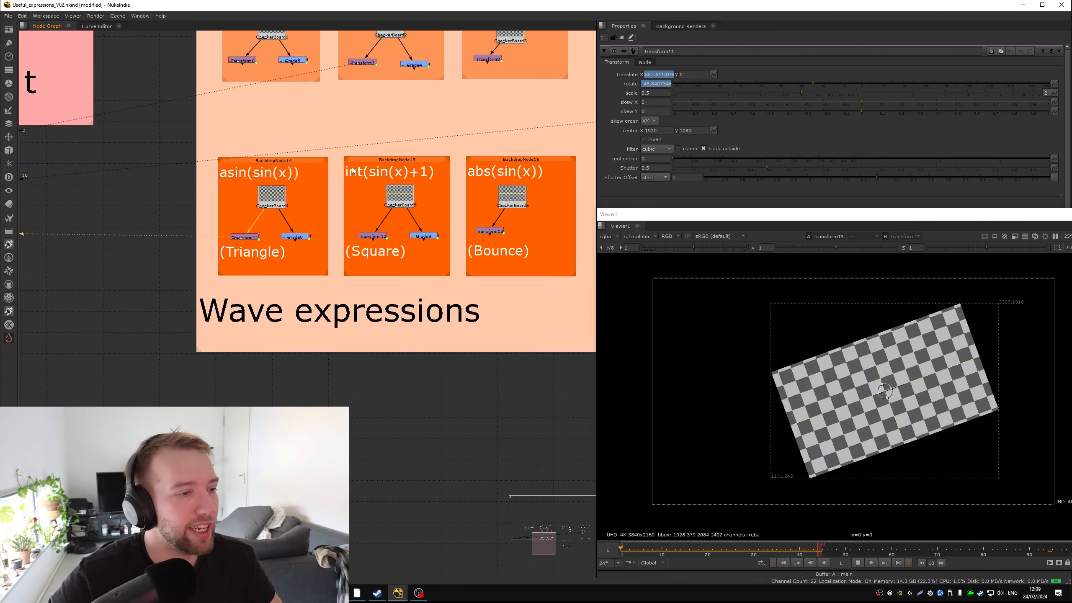
double_click(385, 238)
key("1")
left_click(97, 26)
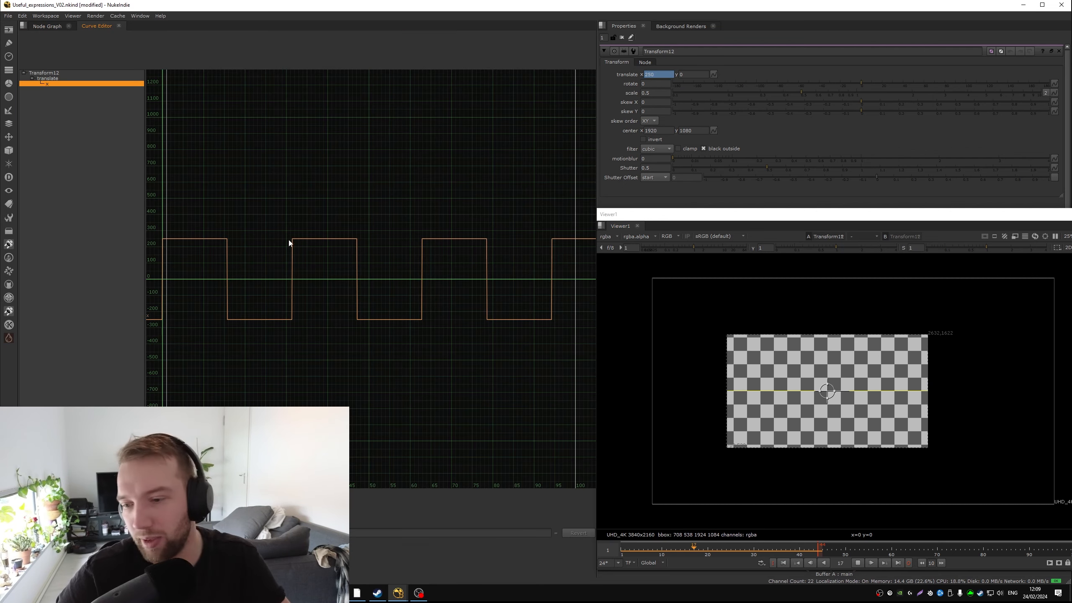
Step: Open Grade9 in the square wave group and show its changing brightness in the viewer
left_click(46, 26)
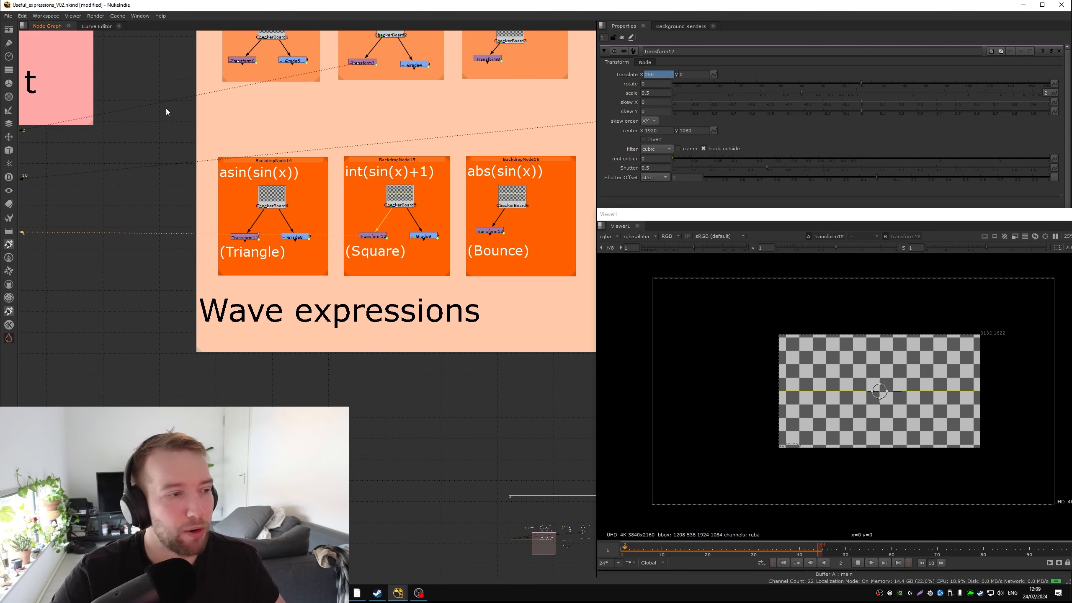
double_click(428, 235)
key("1")
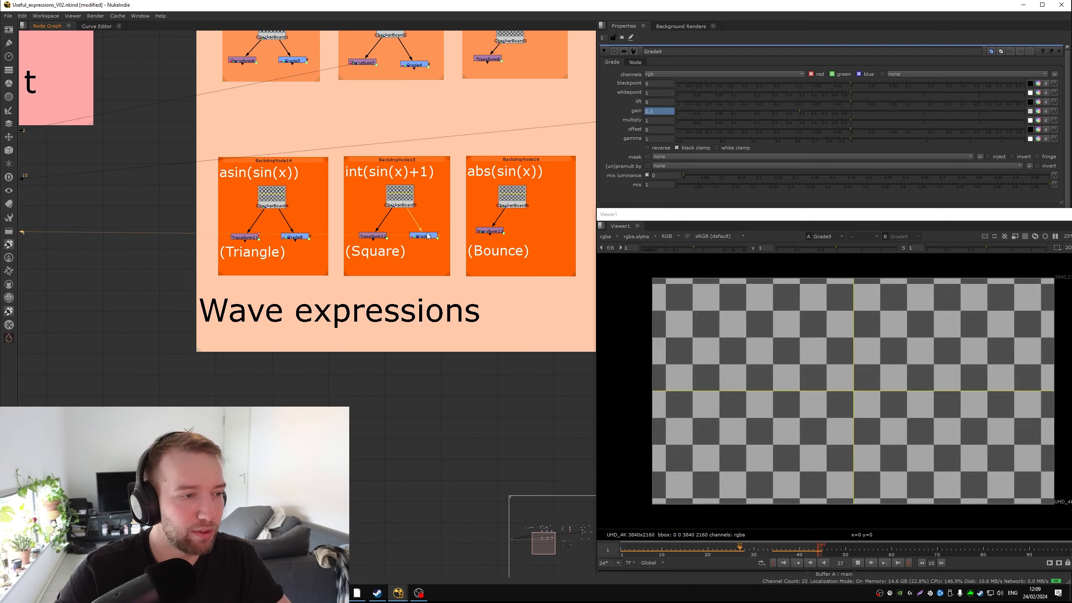
Step: Review Grade9's gain curve from the square wave group
left_click(96, 26)
key("f")
left_click(46, 26)
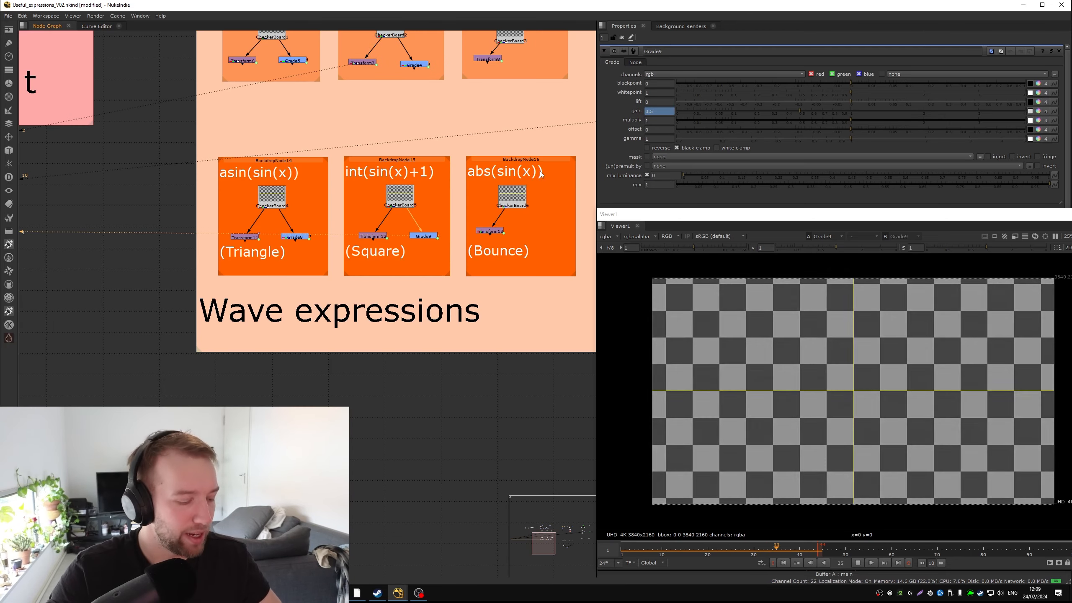
Step: Copy Transform12's translate x expression from the square wave group, leaving the expression itself unedited
double_click(429, 237)
double_click(373, 236)
key("equal")
key("ctrl+c")
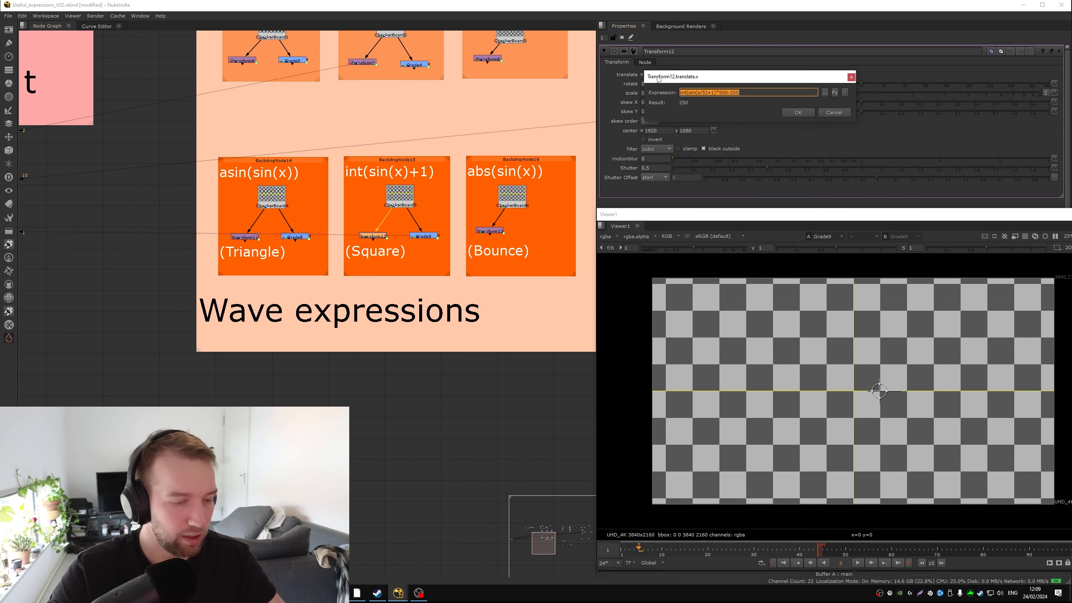
left_click(834, 112)
Step: Replace Grade9's gain expression with the copied square wave, trimmed to int(sin(x/5)+1), and check its flickering playback
double_click(425, 237)
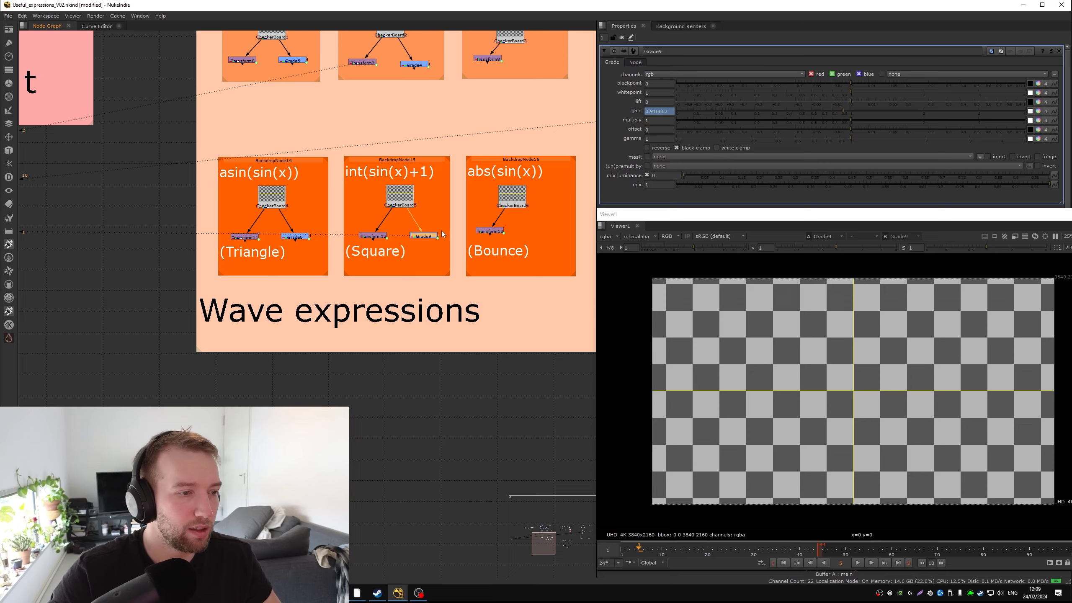
key("equal")
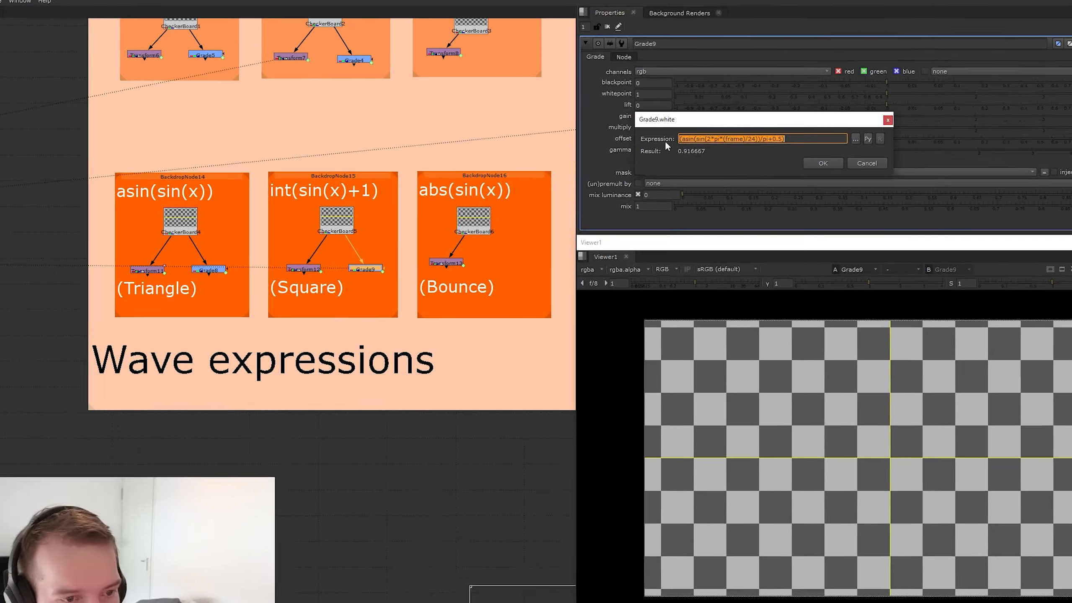
key("ctrl+v")
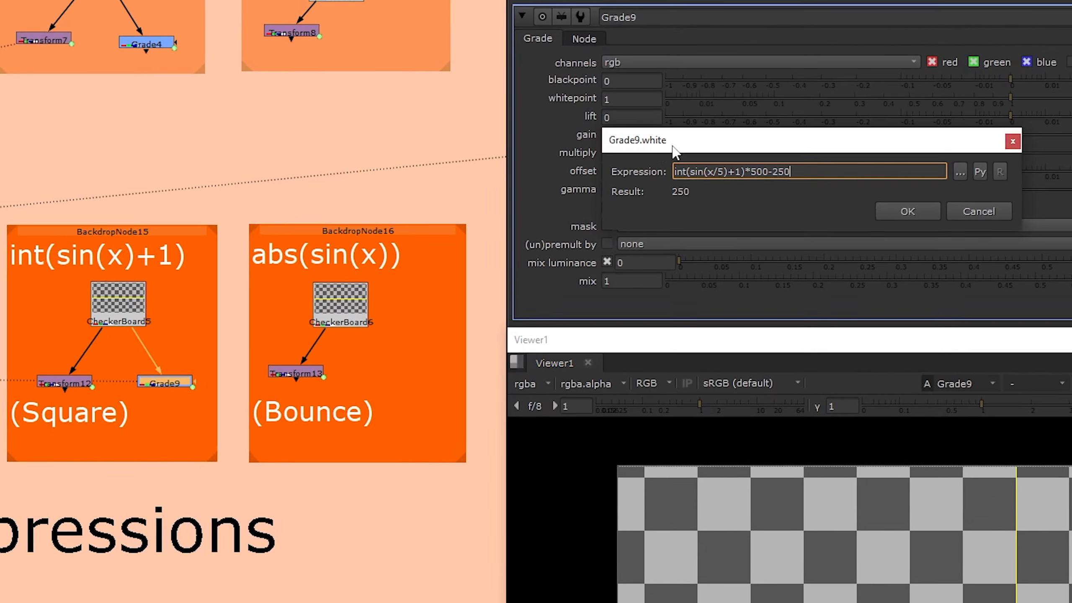
key("BackSpace")
key("BackSpace")
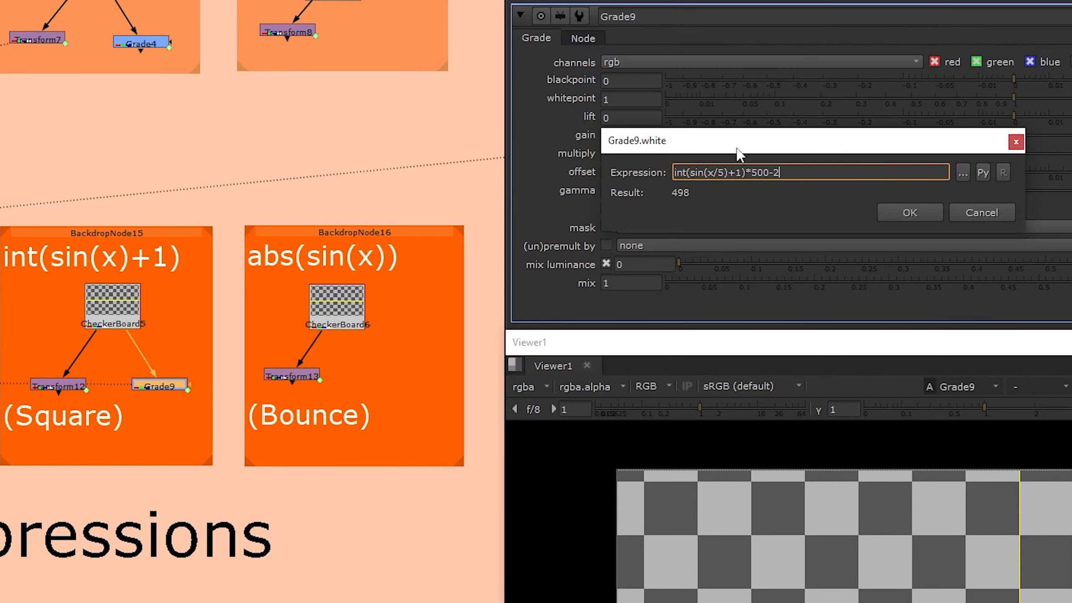
left_click(909, 213)
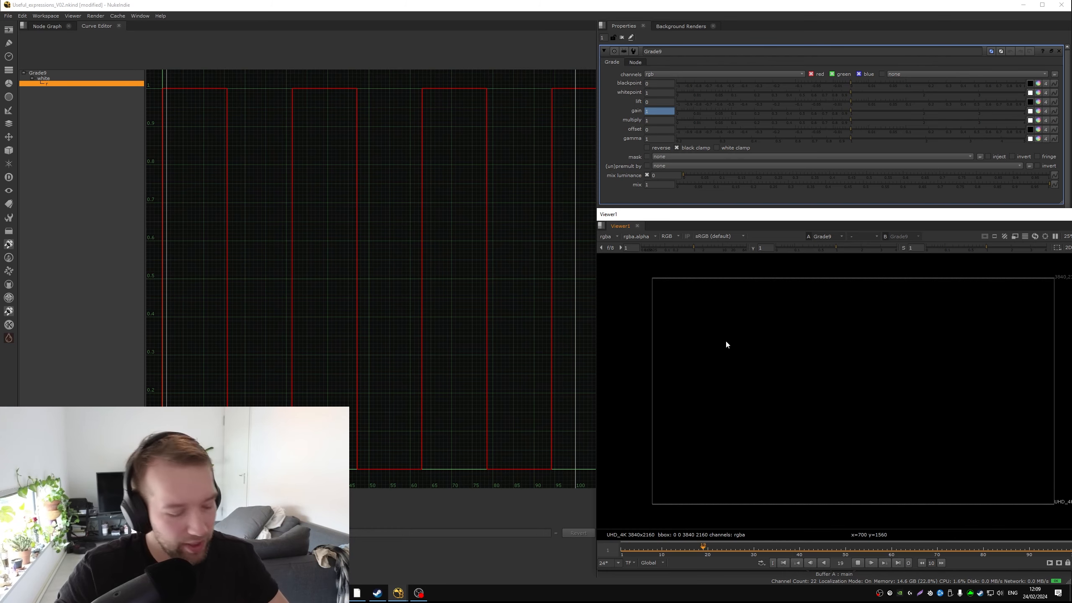
key("k")
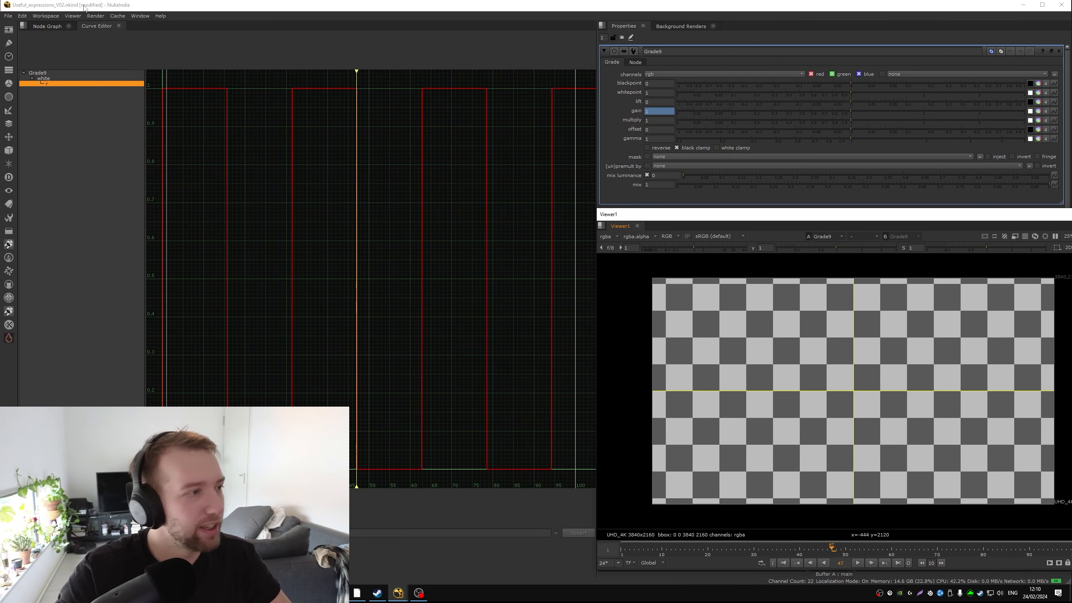
Step: Show Transform13 from the abs(sin(x)) bounce group in the viewer
left_click(47, 26)
left_click(442, 222)
key("1")
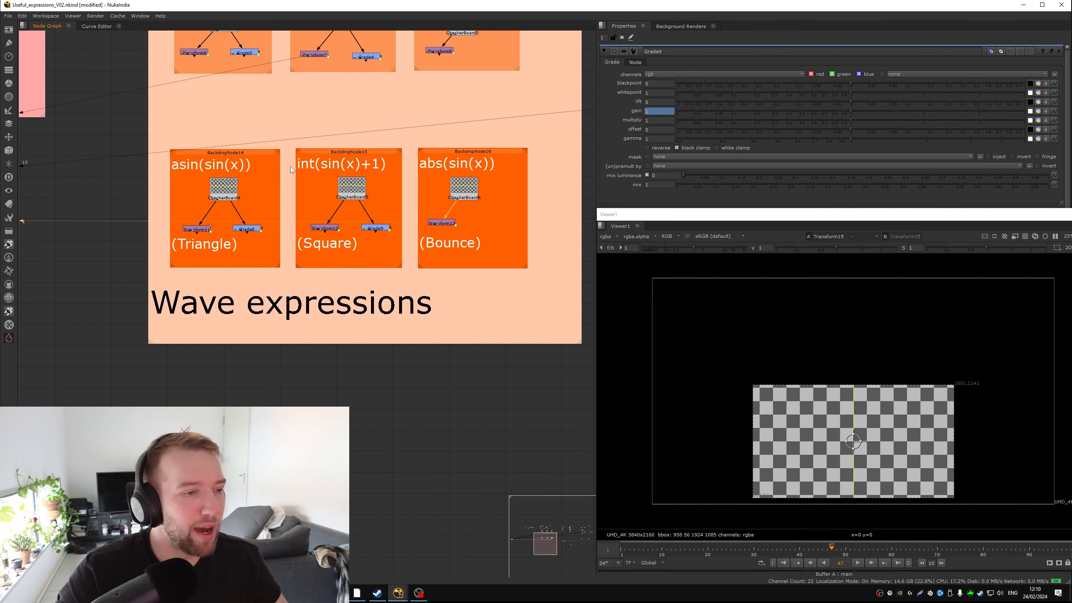
left_click(95, 26)
left_click(60, 26)
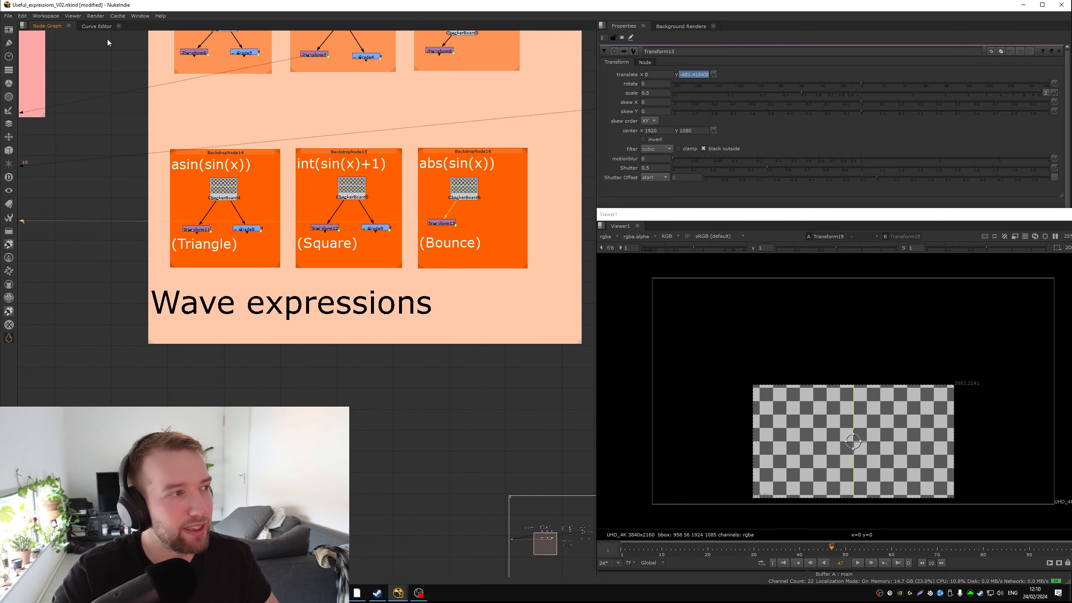
Step: Review Transform13's translate y curve and play its bouncing animation in the viewer
left_click(97, 27)
key("l")
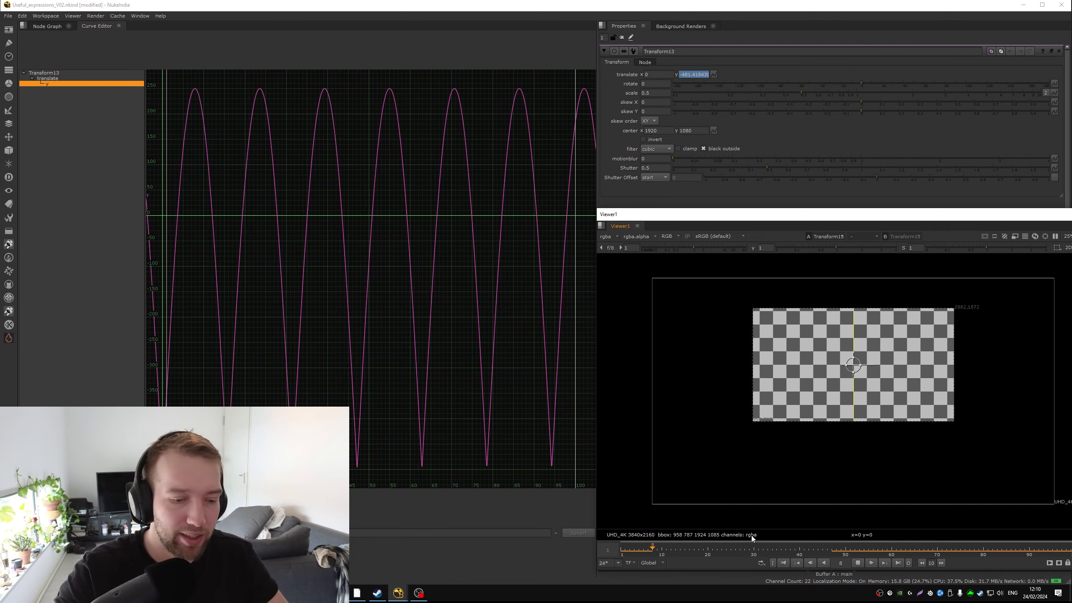
left_click(823, 562)
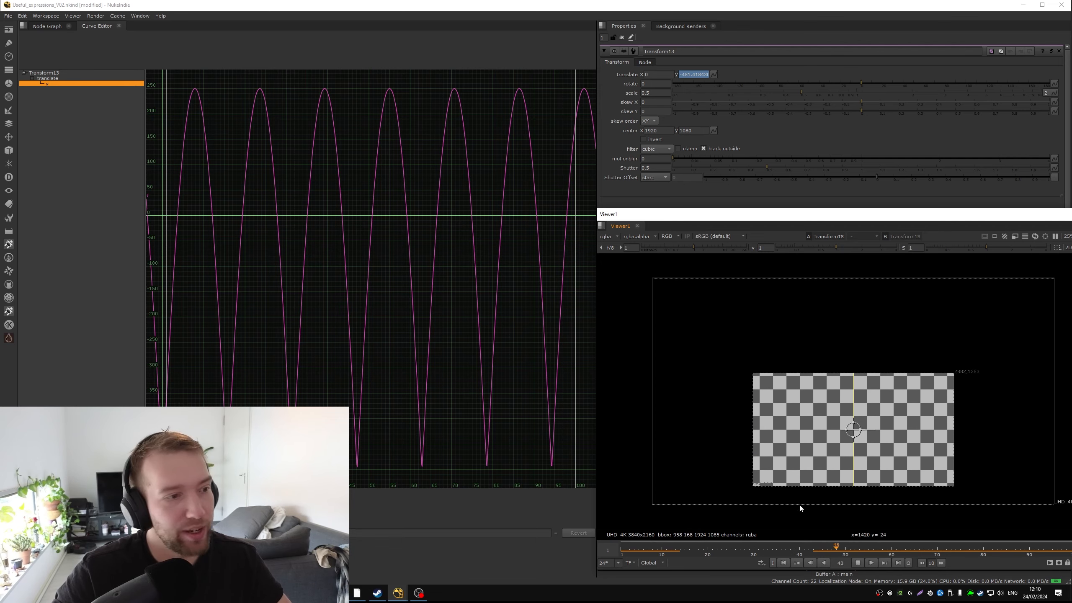
key("k")
left_click(45, 27)
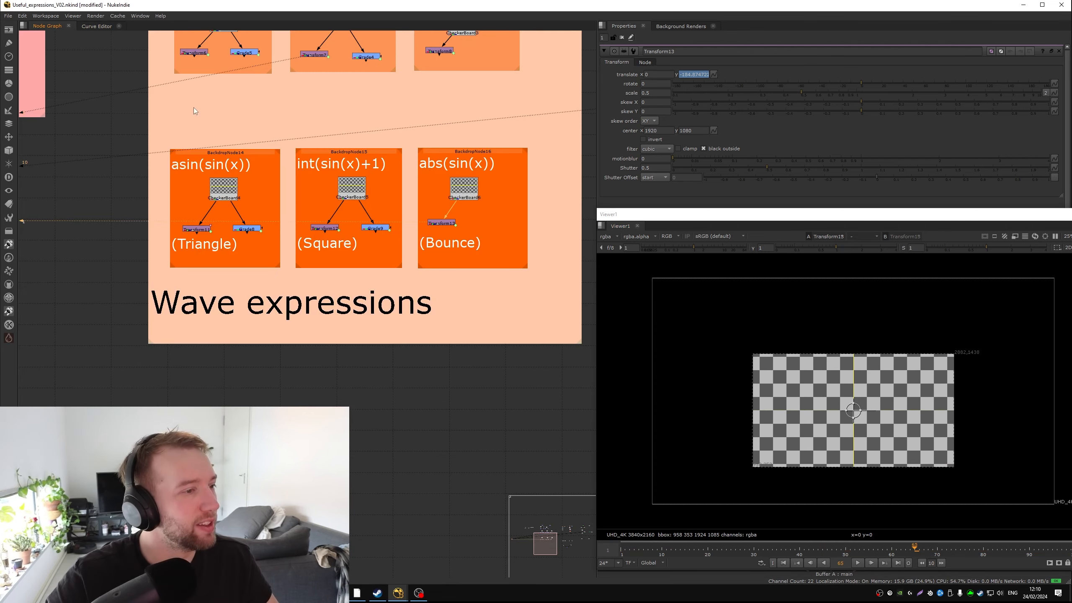
Step: Locate the Utility section in the node graph and examine its example groups up close
middle_click_drag(460, 209, 319, 220)
scroll(321, 199, "down", 5)
middle_click_drag(426, 195, 320, 294)
middle_click_drag(354, 175, 304, 136)
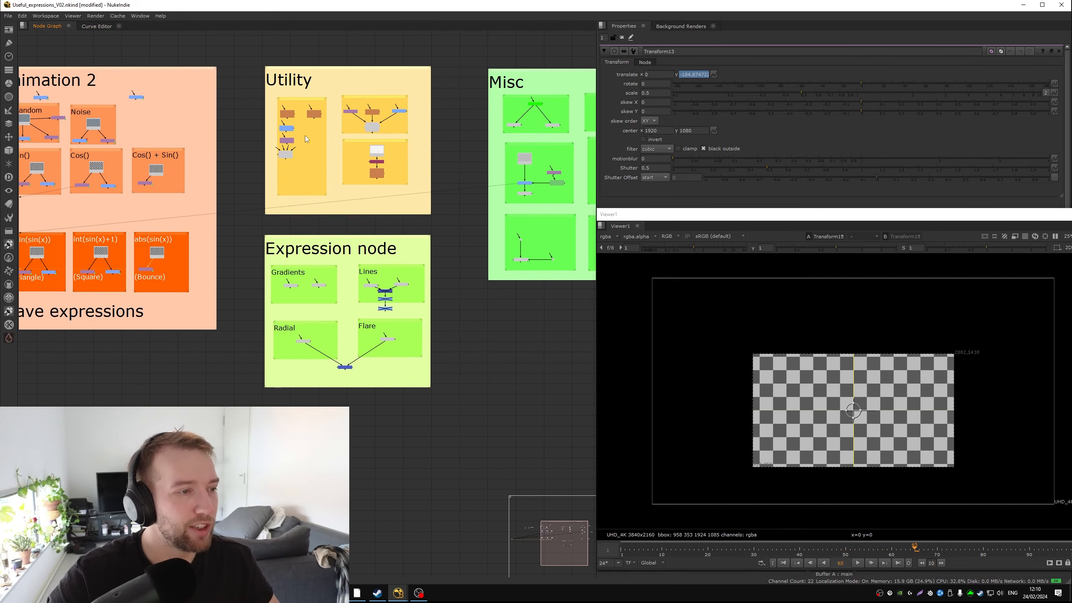
scroll(298, 122, "up", 5)
scroll(276, 124, "down", 2)
middle_click_drag(417, 94, 259, 124)
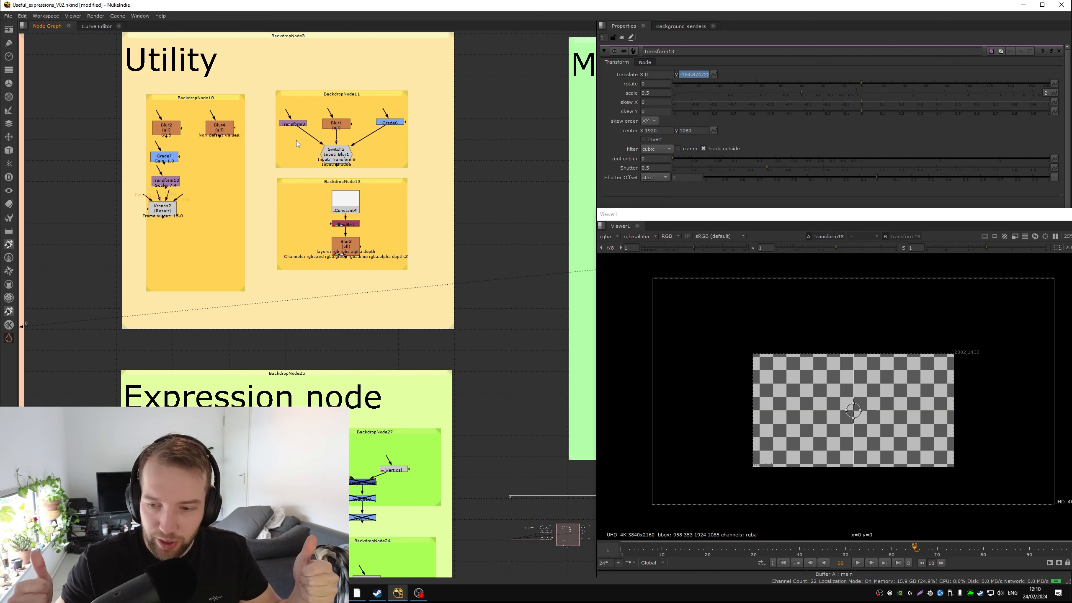
middle_click_drag(296, 140, 352, 161)
scroll(318, 169, "down", 2)
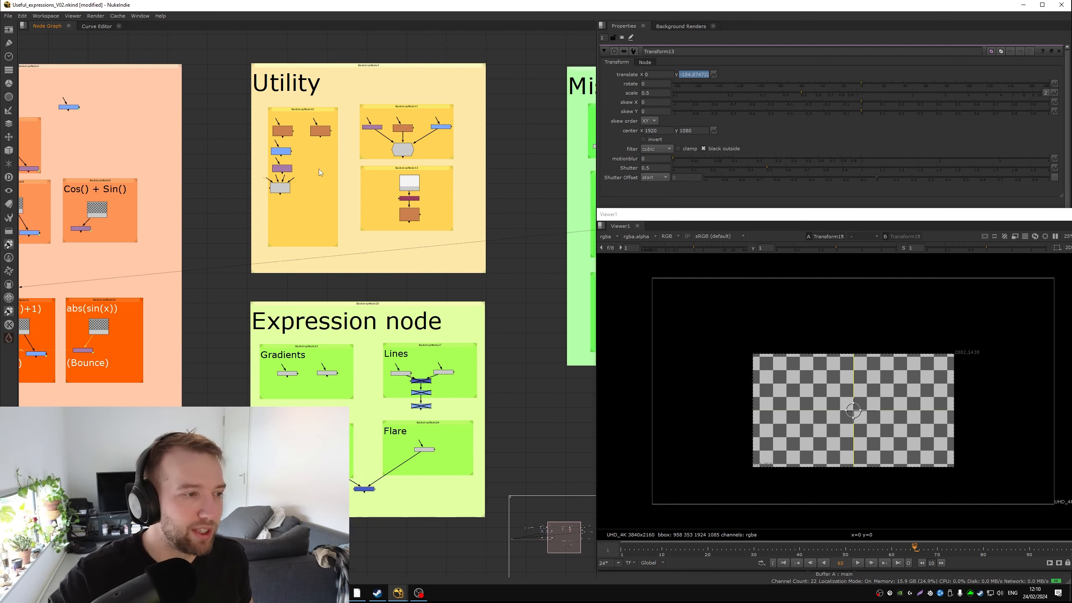
scroll(240, 181, "up", 2)
middle_click_drag(240, 181, 235, 241)
scroll(235, 241, "up", 1)
Step: Survey the Utility examples by inspecting the Transform10, Switch3 and Blur3 nodes
left_click(210, 227)
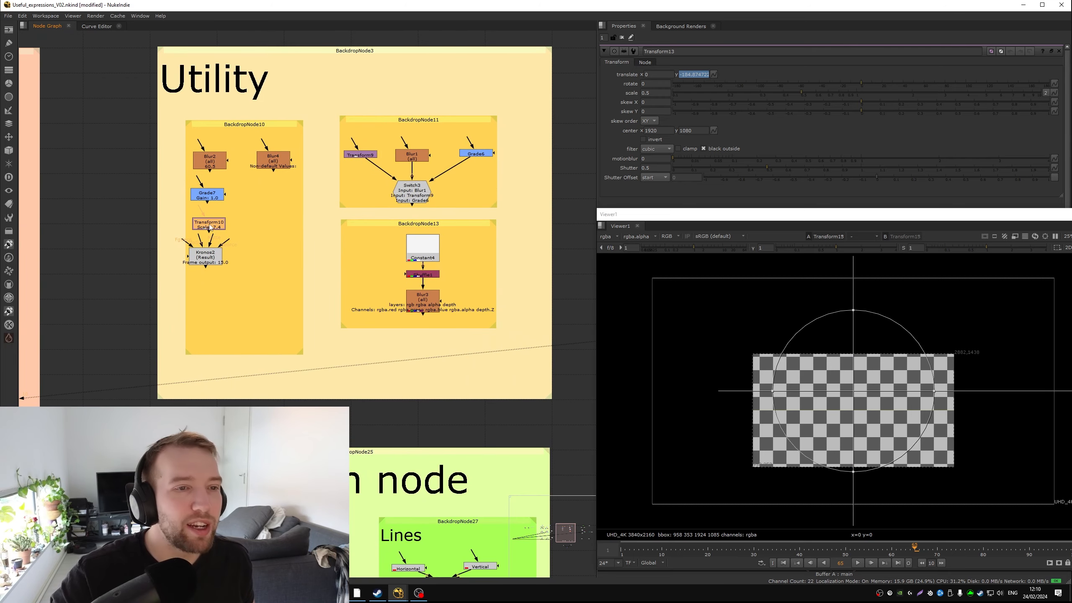
left_click(427, 186)
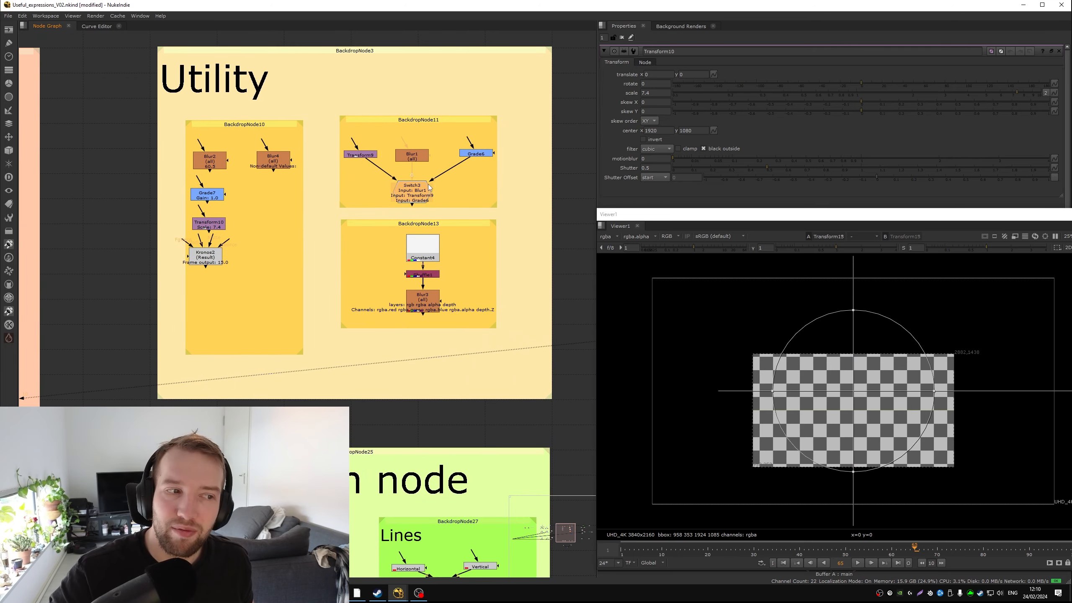
left_click_drag(540, 85, 329, 373)
left_click(382, 330)
double_click(421, 301)
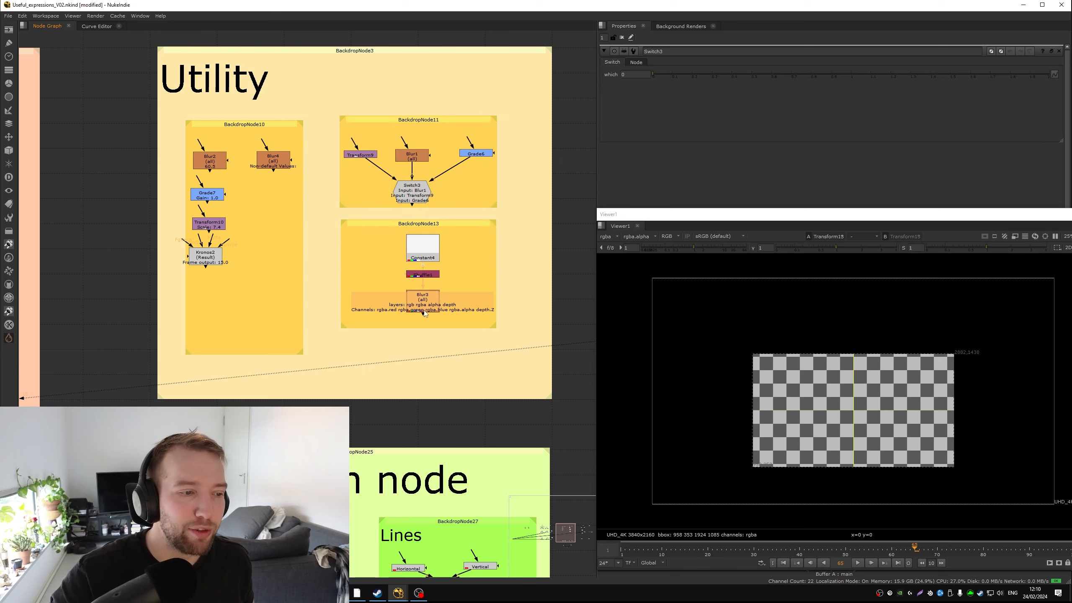
double_click(411, 189)
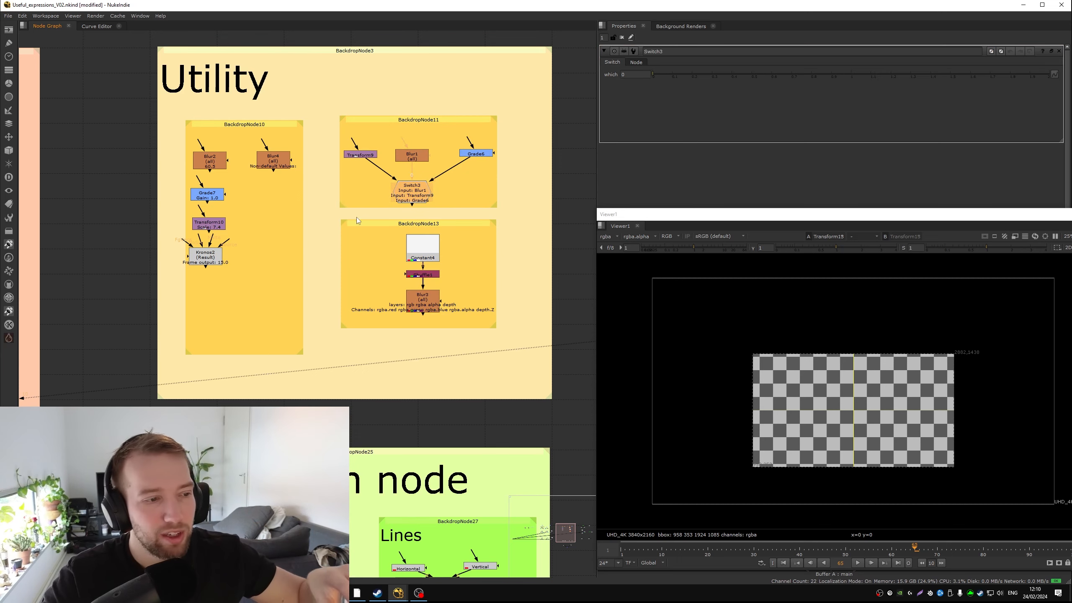
left_click(426, 296)
Step: Open Transform10's node settings and examine the scale expression in its label
double_click(216, 227)
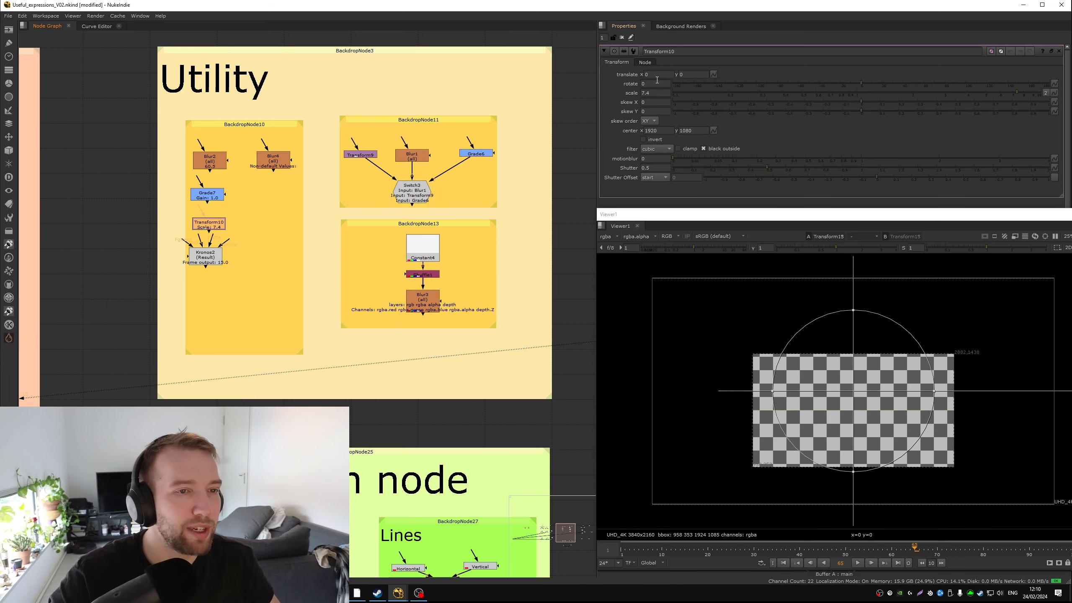
left_click(644, 62)
middle_click_drag(267, 179, 358, 179)
left_click_drag(729, 75, 614, 67)
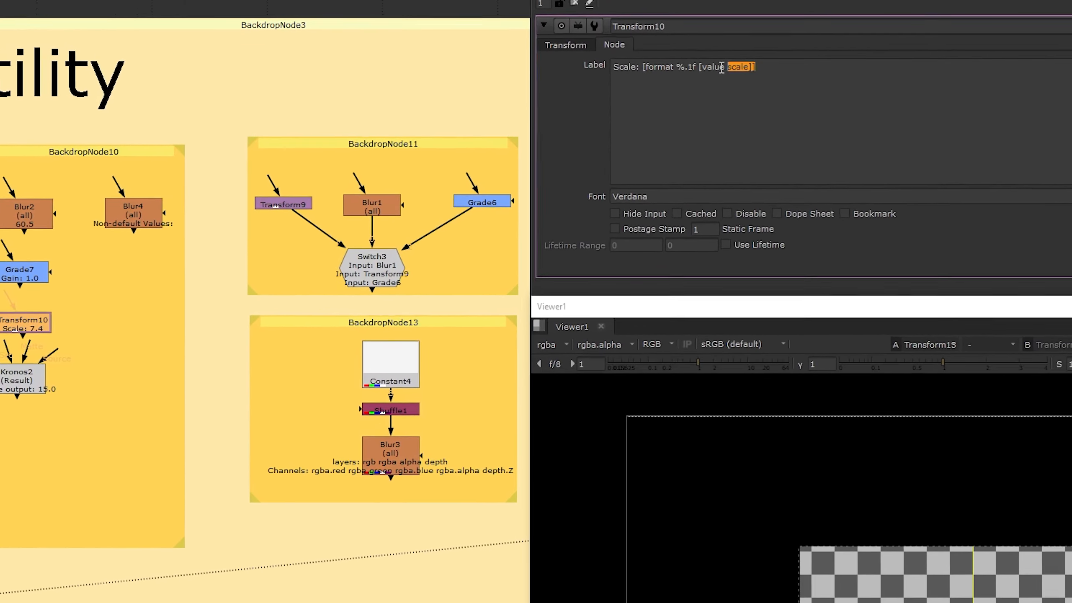
left_click(644, 69)
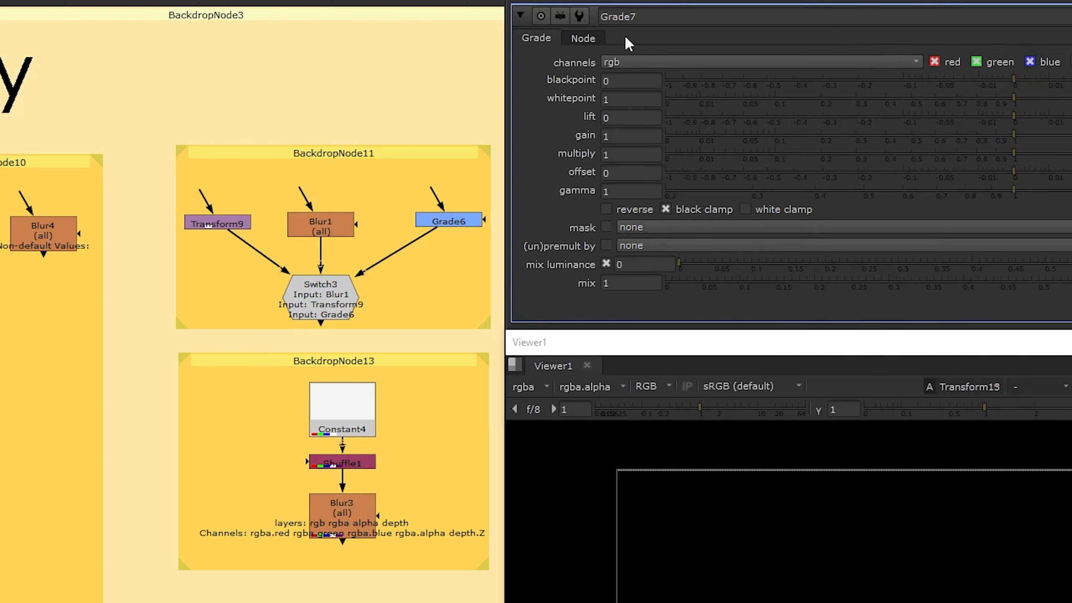
Step: Examine the label expressions of Grade7 and Blur2 in the Utility section
left_click(583, 38)
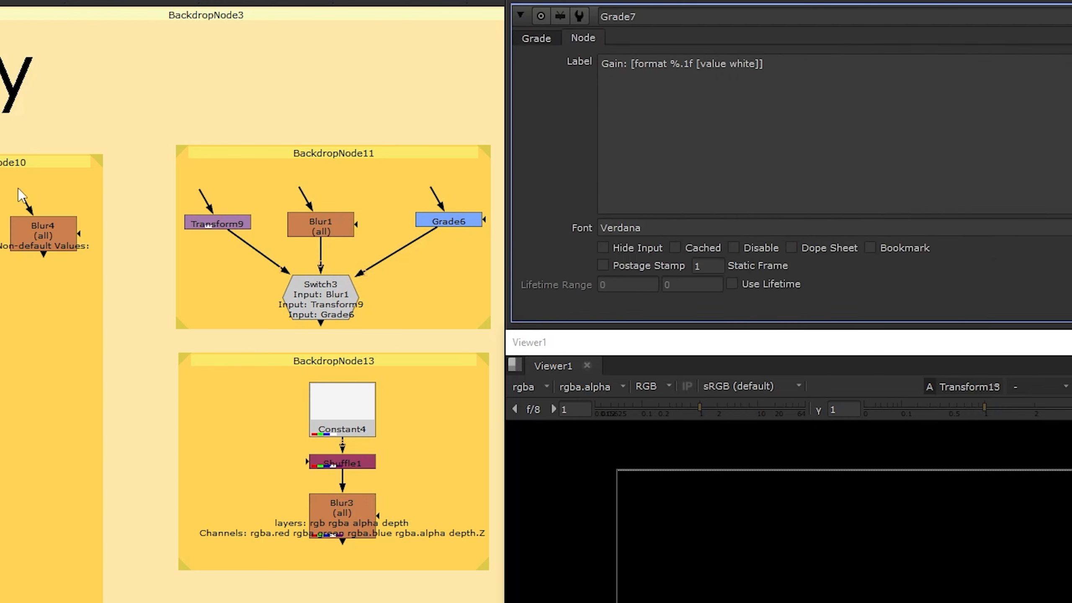
scroll(18, 188, "up", 5)
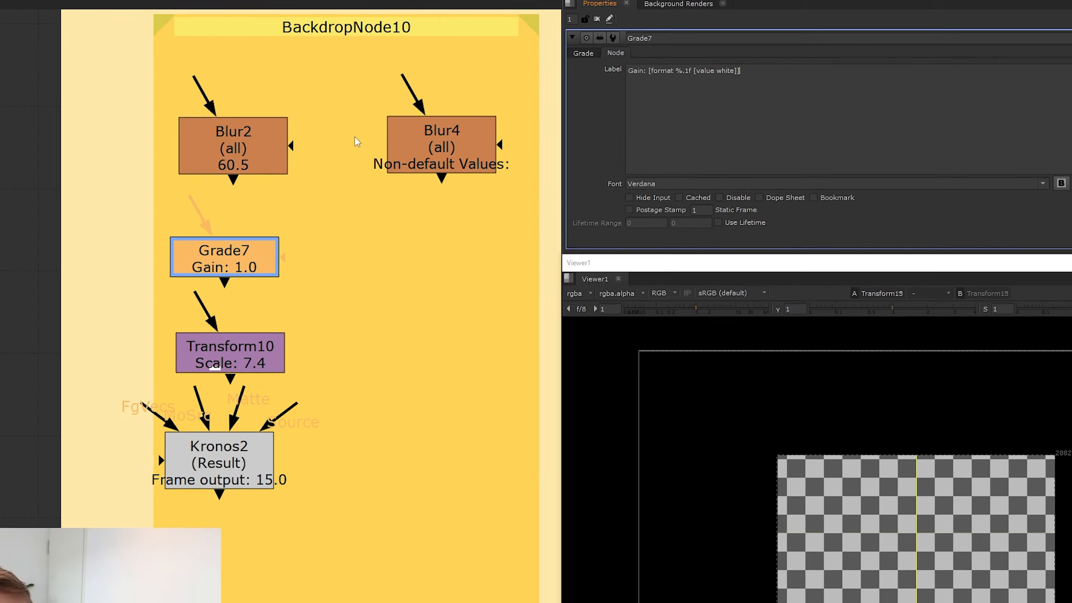
double_click(122, 158)
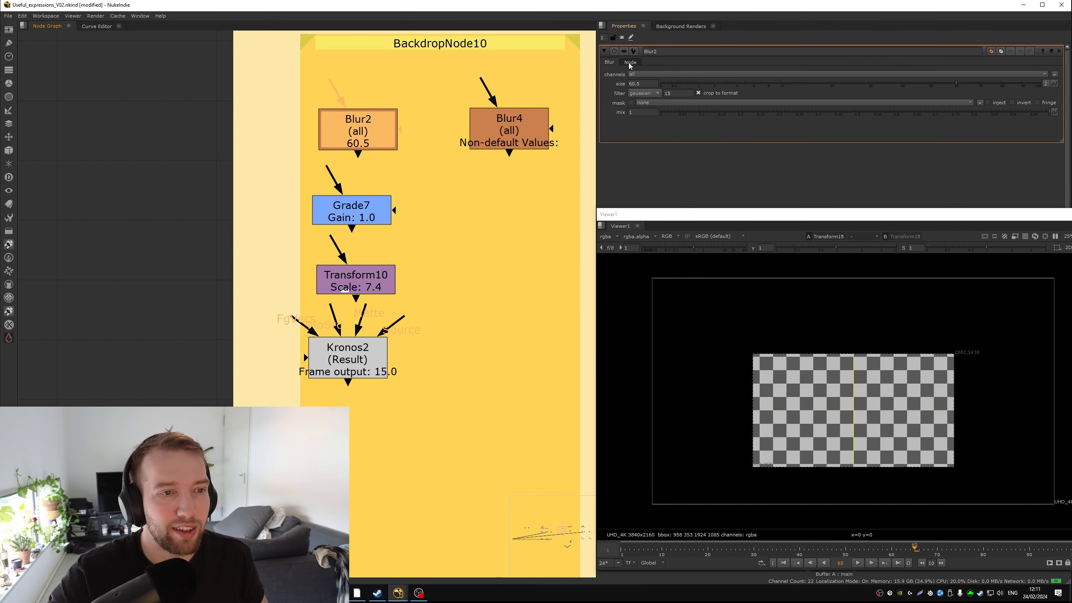
left_click(630, 63)
middle_click_drag(392, 176, 336, 115)
Step: Open Blur4's node settings and highlight the [values -d this] expression in its label
double_click(478, 87)
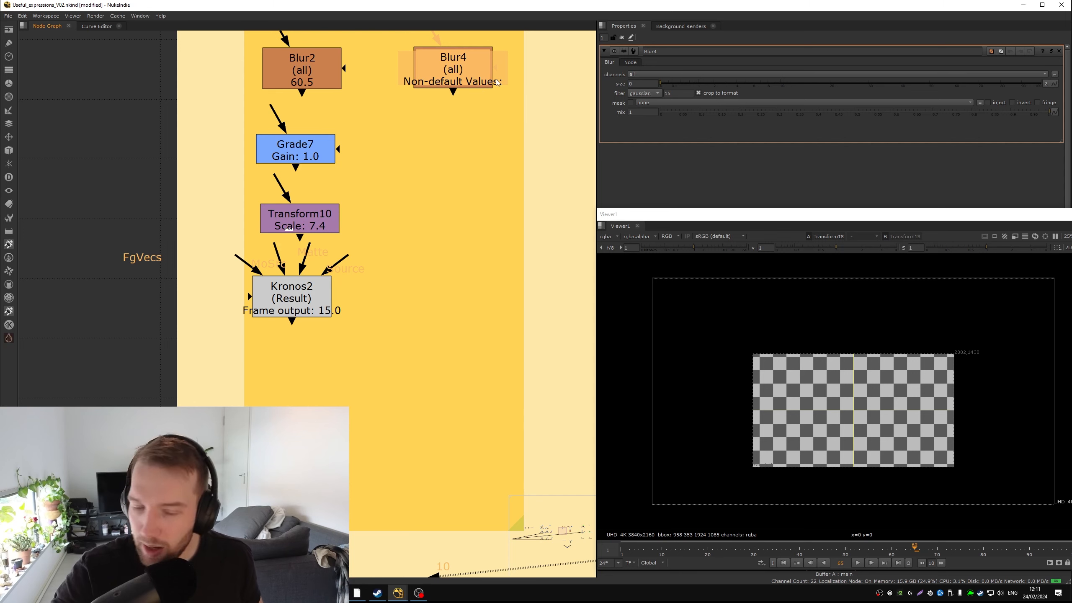
left_click(630, 62)
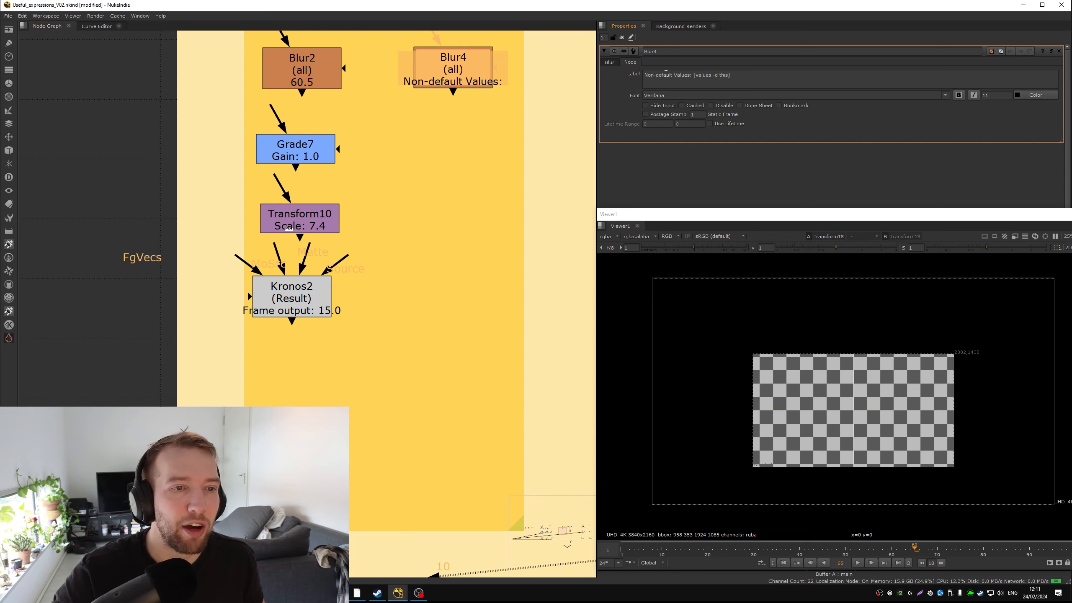
left_click_drag(693, 74, 730, 75)
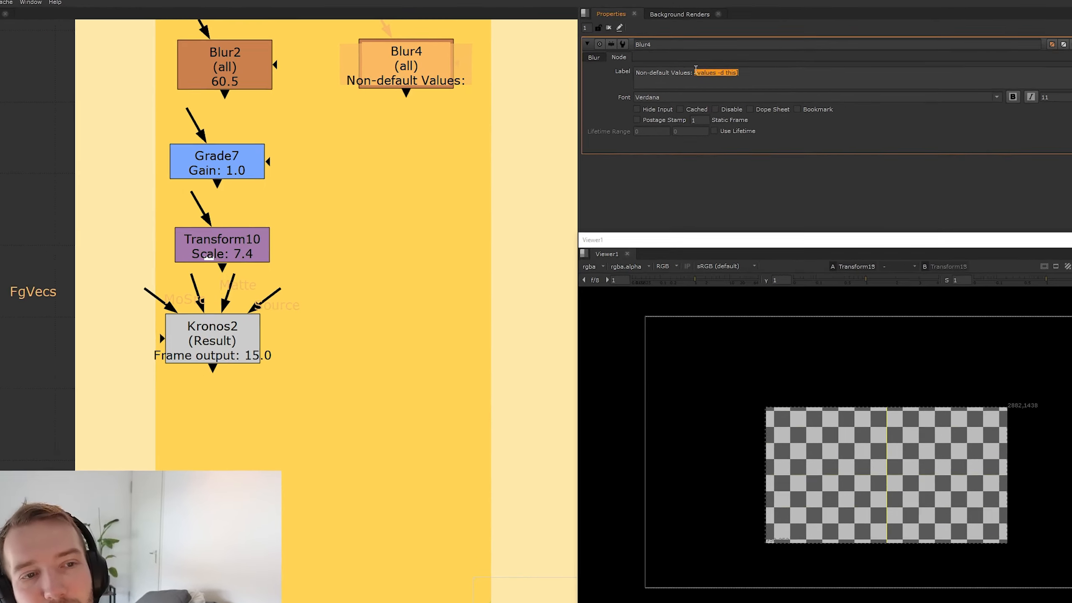
left_click(696, 73)
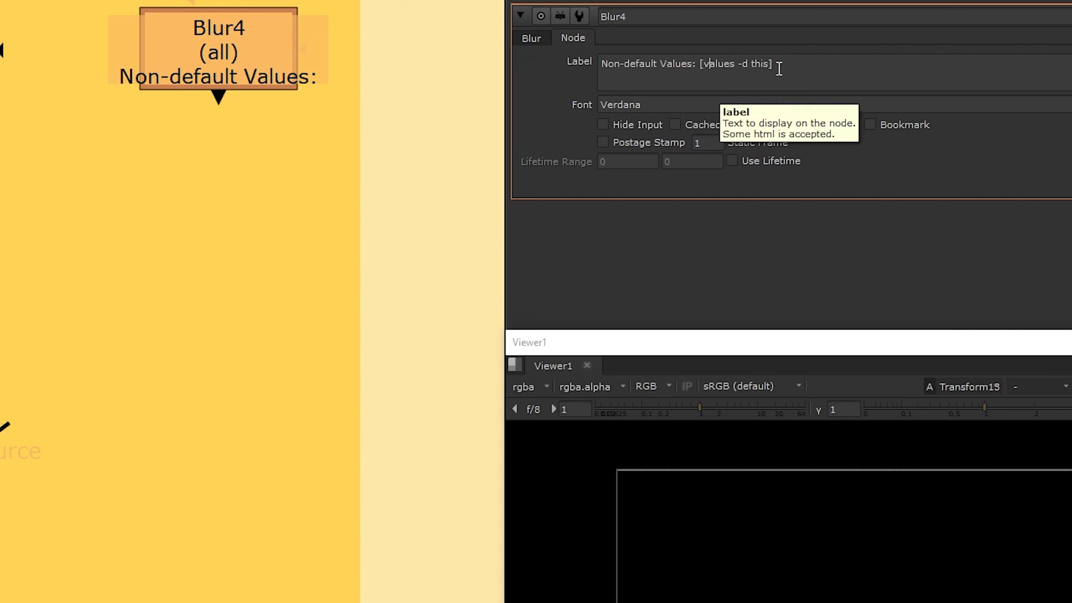
left_click_drag(775, 65, 706, 67)
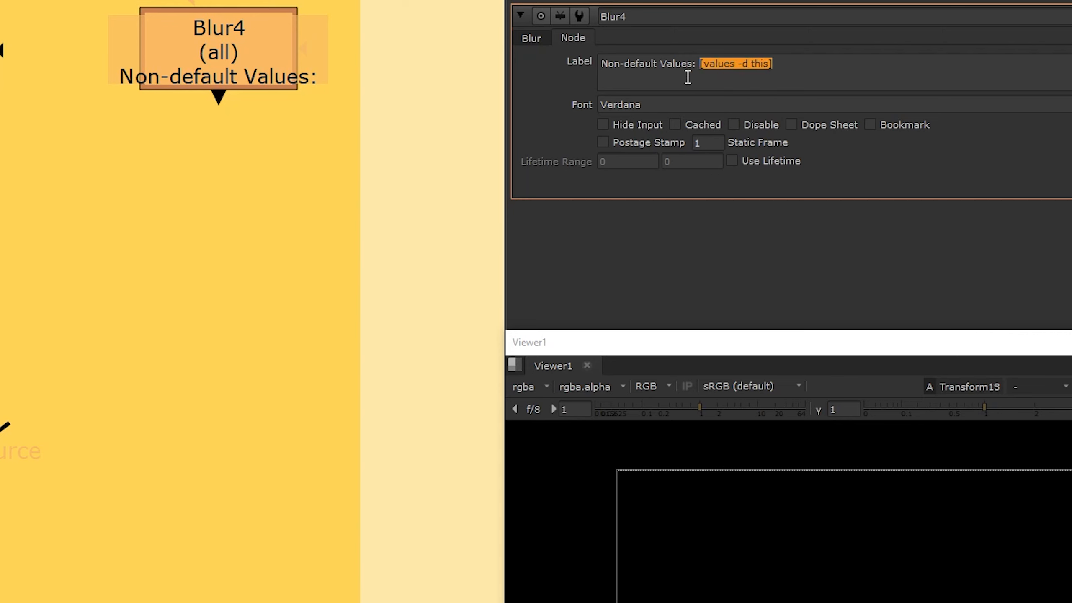
Step: Compare Blur4's blur settings with its label expression and raise the size to 58.8 to test the label
left_click(544, 37)
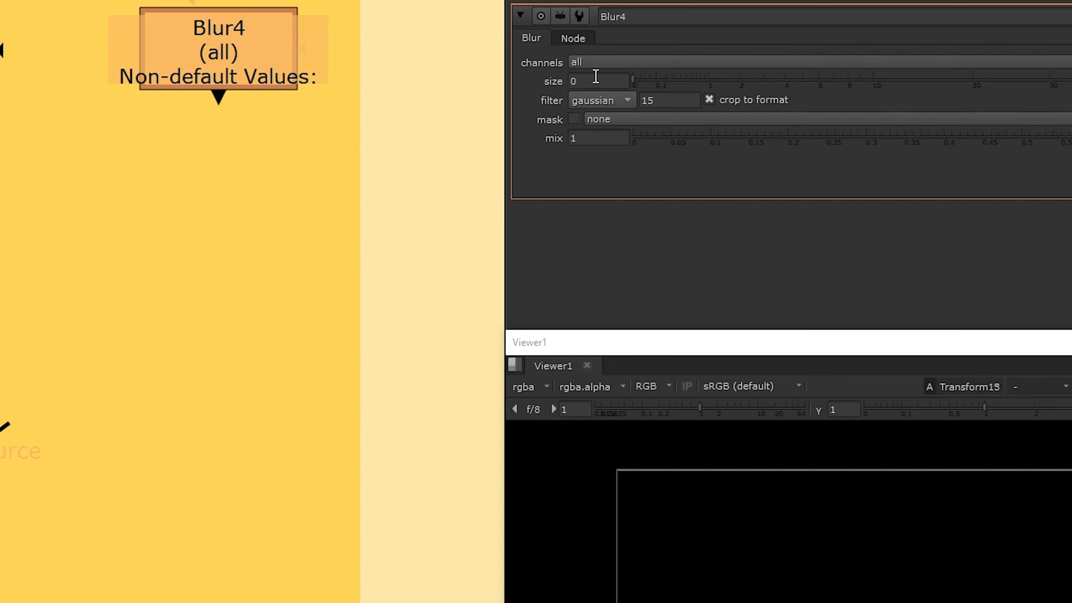
left_click(580, 37)
left_click(550, 39)
left_click(568, 37)
left_click(531, 38)
left_click(573, 41)
left_click(546, 37)
left_click_drag(638, 80, 1071, 90)
scroll(453, 192, "down", 5)
middle_click_drag(452, 194, 132, 225)
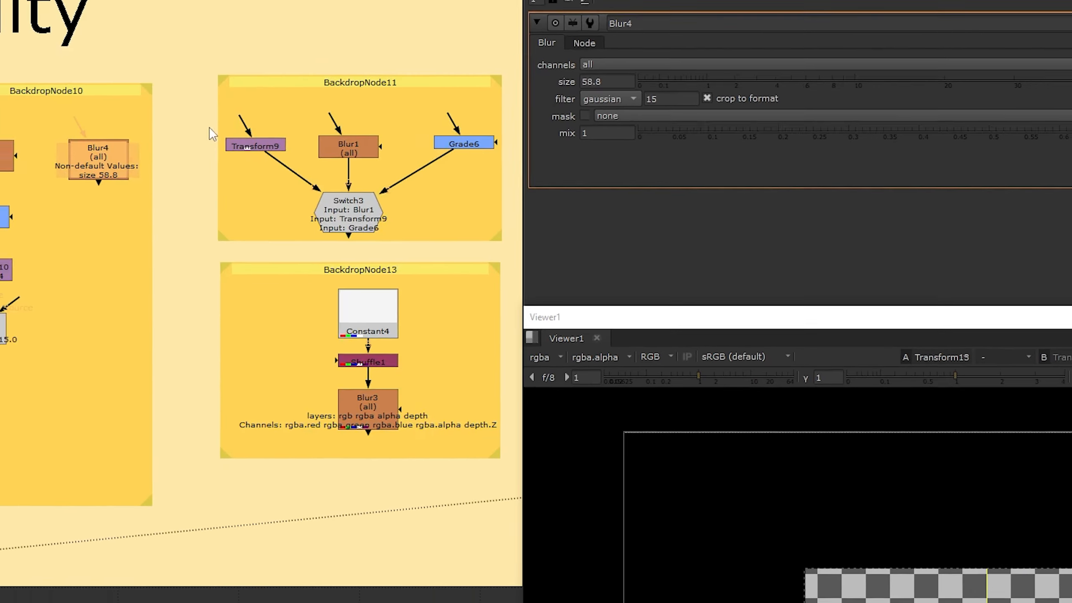
scroll(148, 129, "up", 4)
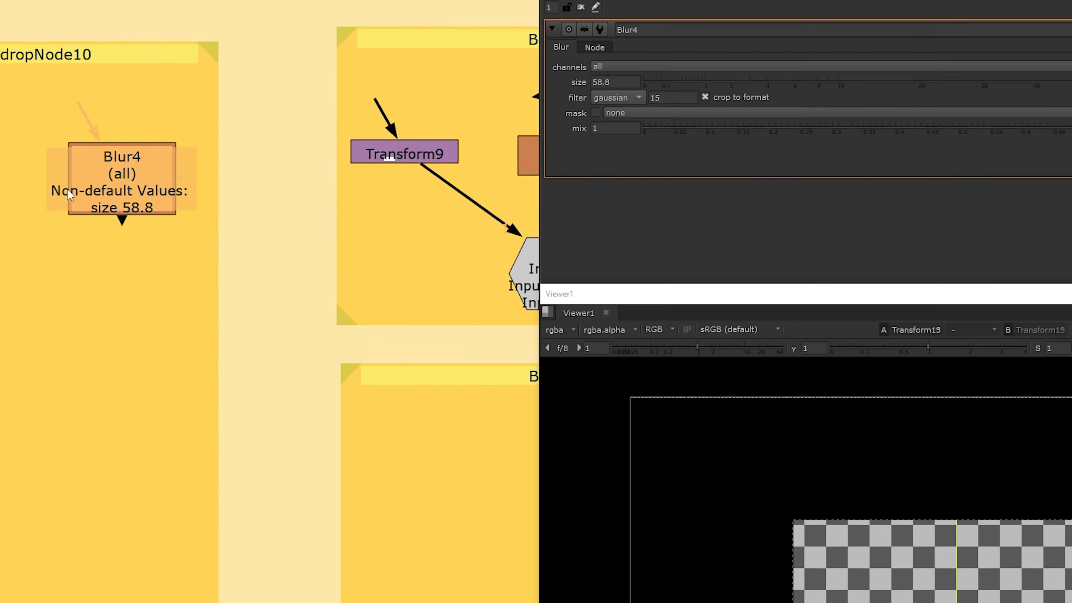
Step: Set Blur4's size to 46.2, and test the label with a lower mix before restoring the mix to 1
left_click_drag(1071, 82, 1041, 88)
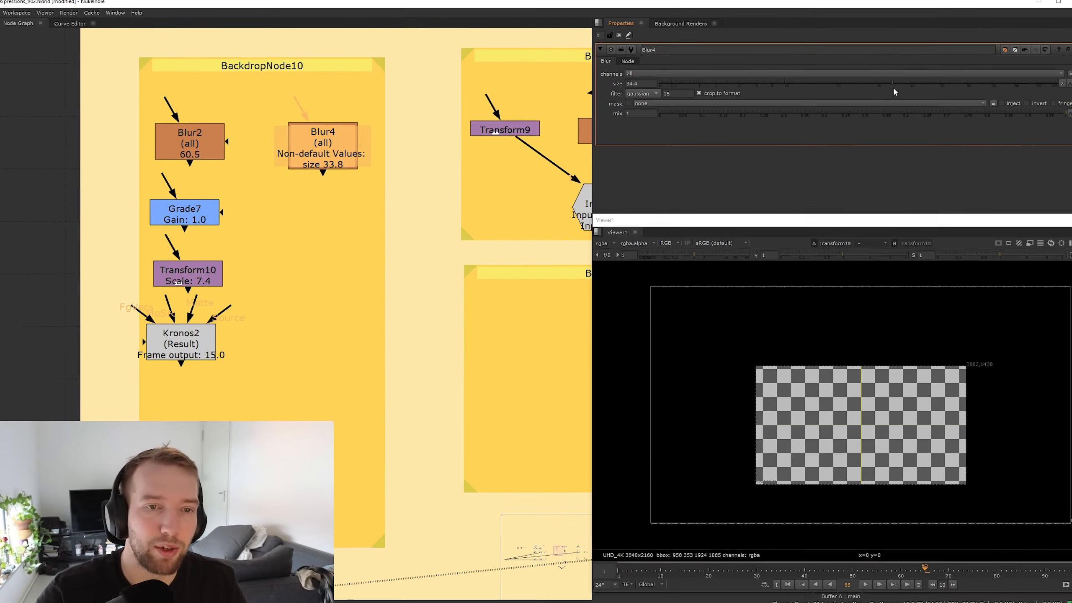
left_click_drag(895, 90, 931, 88)
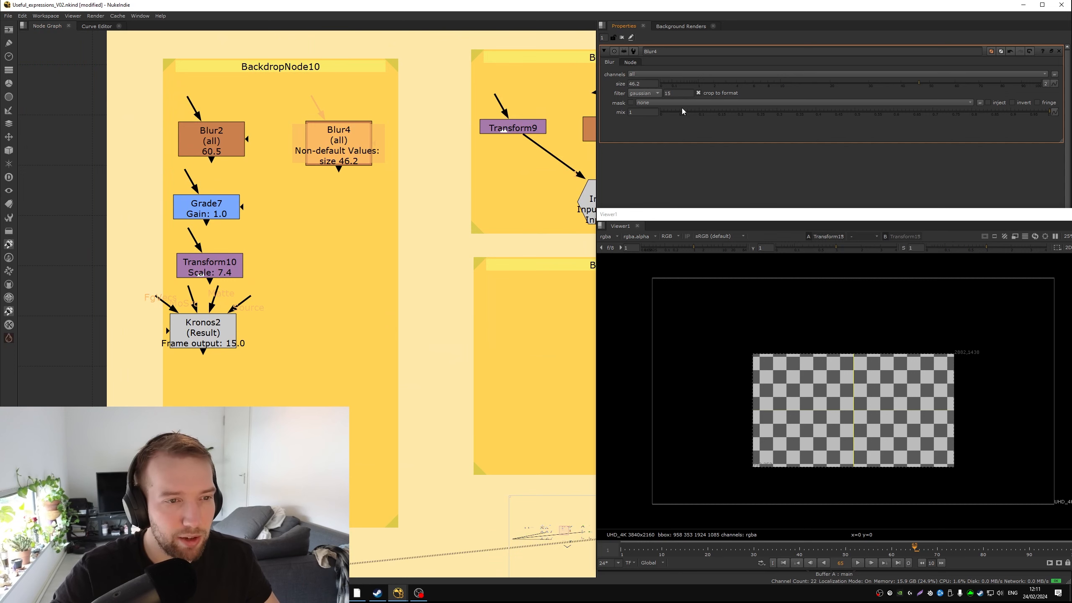
left_click_drag(682, 111, 776, 112)
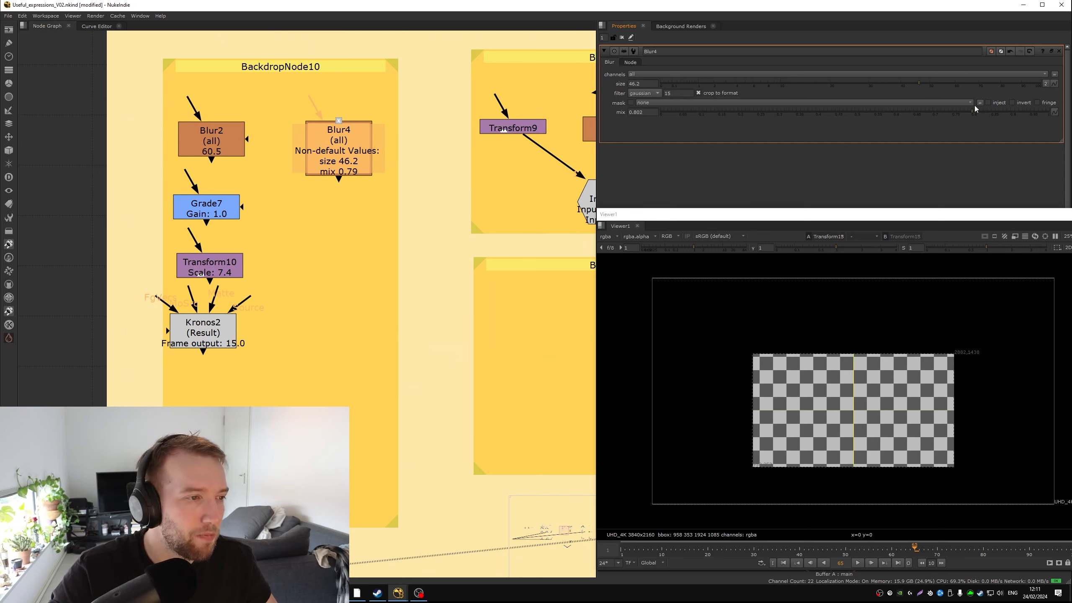
left_click_drag(954, 111, 1067, 116)
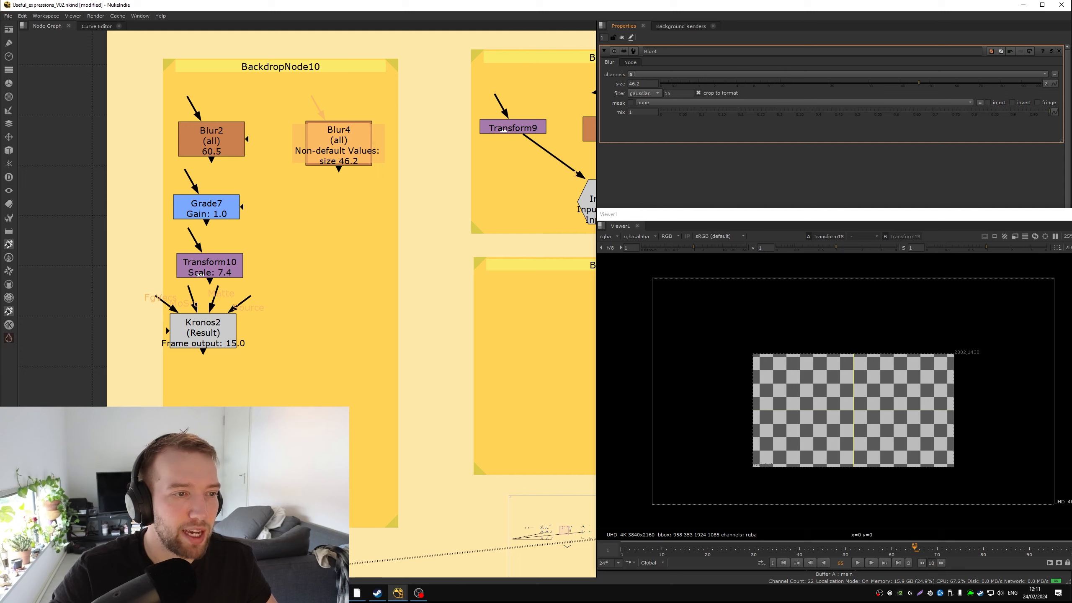
Step: Copy Blur4's entire label text and create a Shuffle node just below Blur4
left_click(629, 62)
left_click_drag(732, 74, 644, 102)
key("ctrl+c")
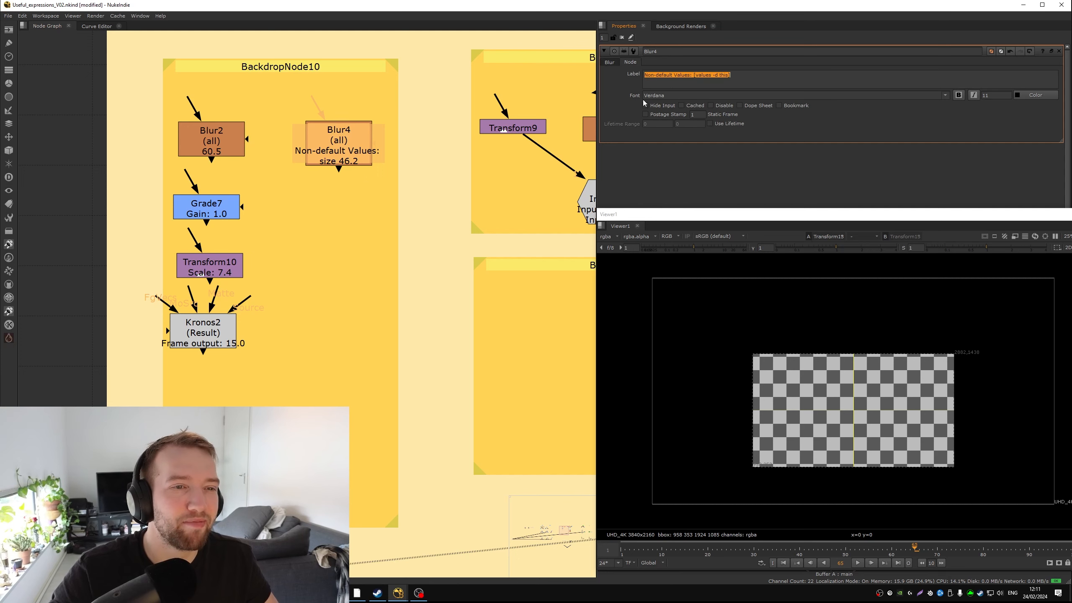
left_click(378, 188)
key("Tab")
type("shuffle")
key("Return")
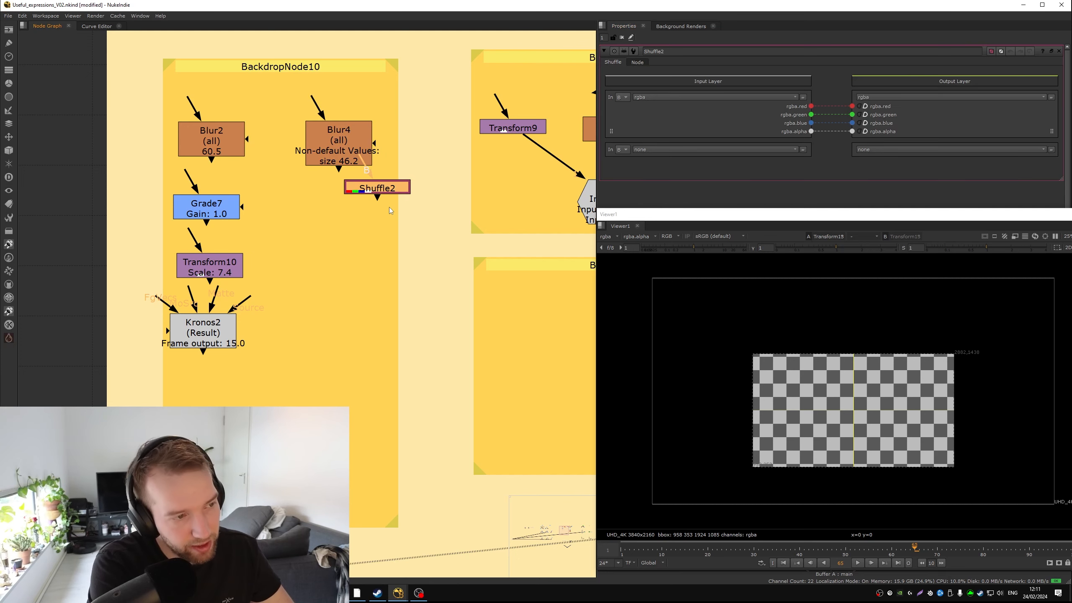
Step: Try the copied non-default values label on the Shuffle node, and delete that node
left_click(690, 97)
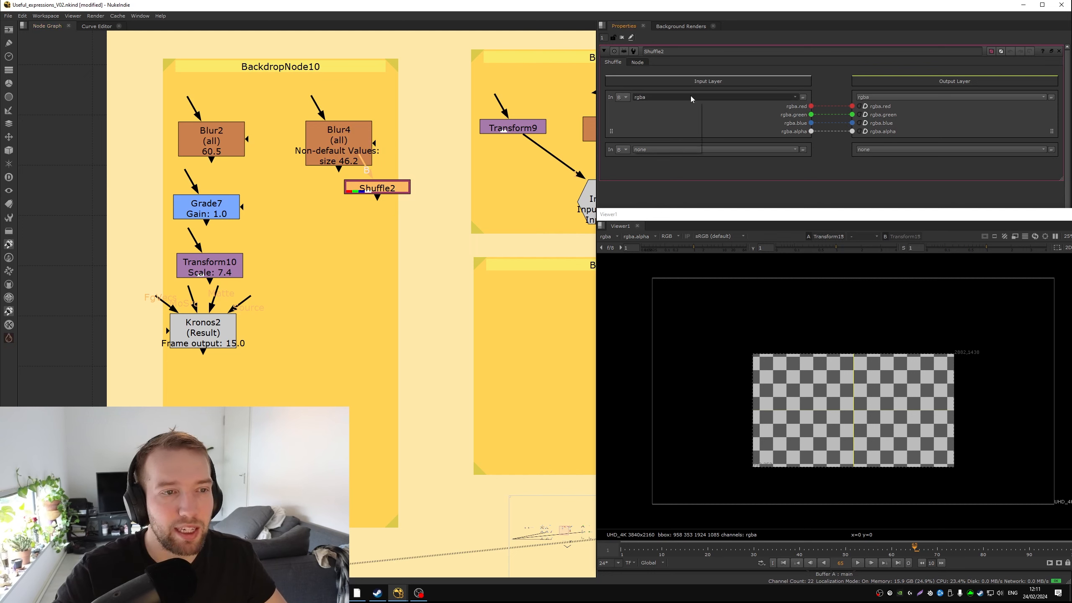
left_click(682, 114)
left_click(637, 62)
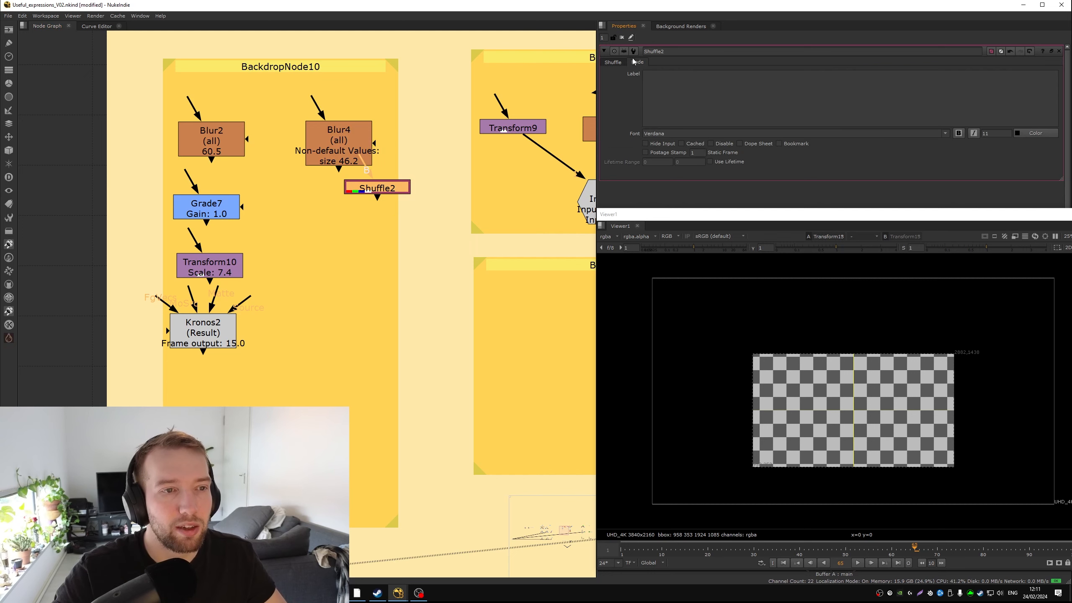
left_click(694, 84)
key("ctrl+v")
left_click_drag(379, 216, 363, 287)
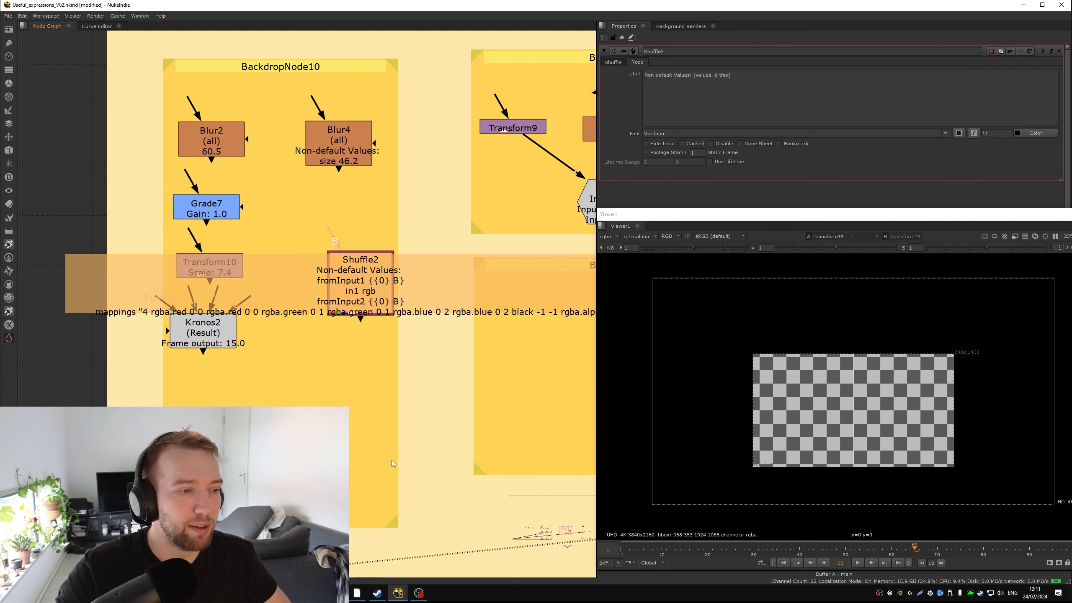
middle_click_drag(326, 324, 268, 265)
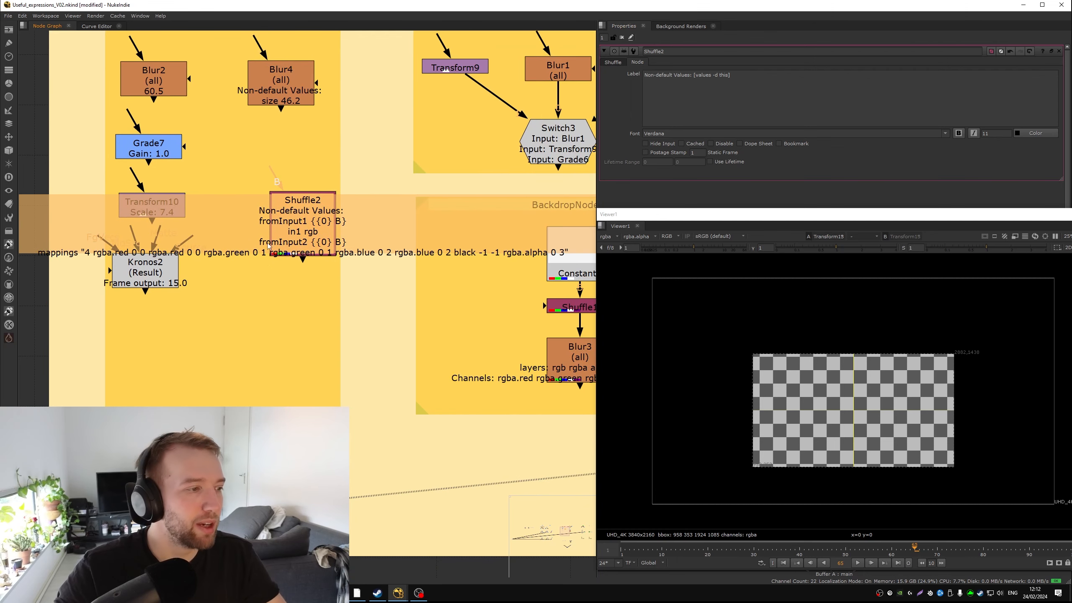
key("Delete")
Step: Open Transform10 and Grade7 to examine the value expressions in their labels
left_click(151, 257)
left_click(154, 212)
double_click(153, 213)
left_click_drag(278, 85, 283, 85)
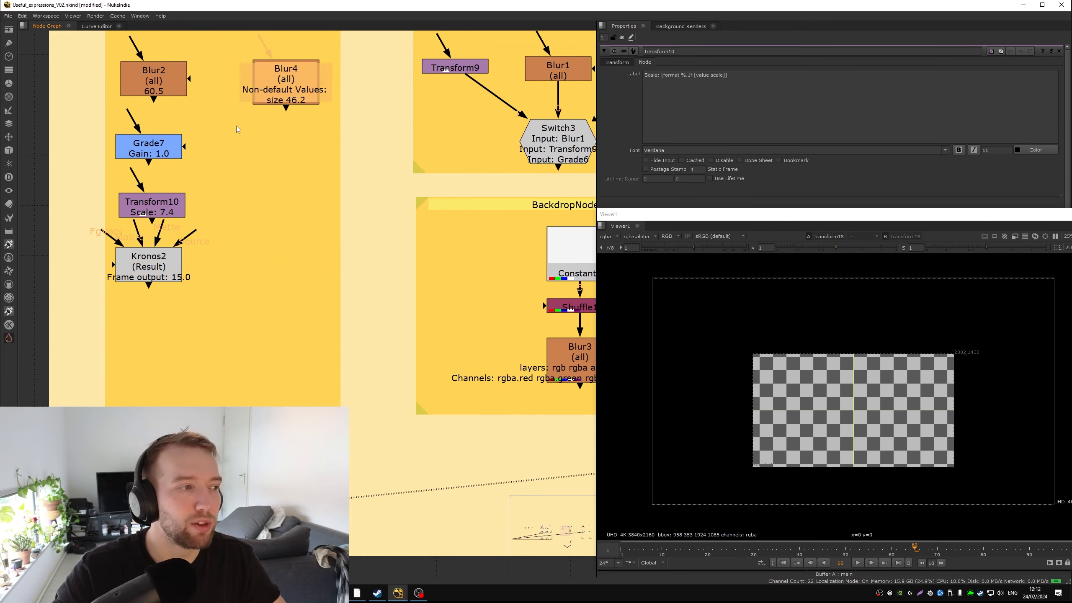
double_click(156, 147)
Step: Open Switch3's node settings and highlight the Python label expression that lists its input nodes, along with the connected nodes
scroll(332, 313, "down", 4)
middle_click_drag(416, 230, 338, 147)
scroll(337, 147, "up", 5)
double_click(362, 171)
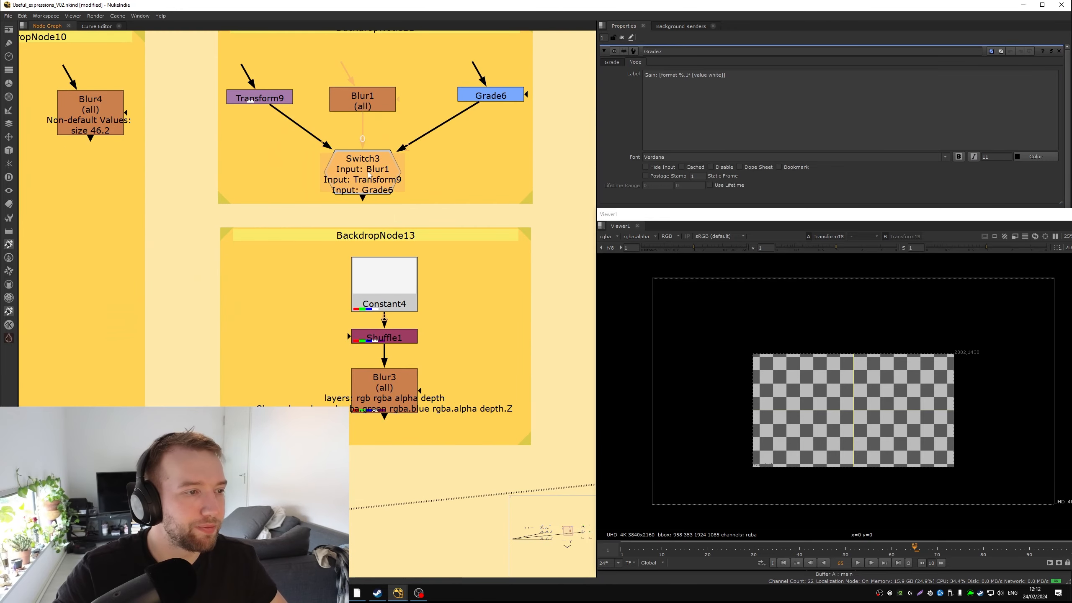
left_click(635, 62)
left_click_drag(895, 74, 599, 78)
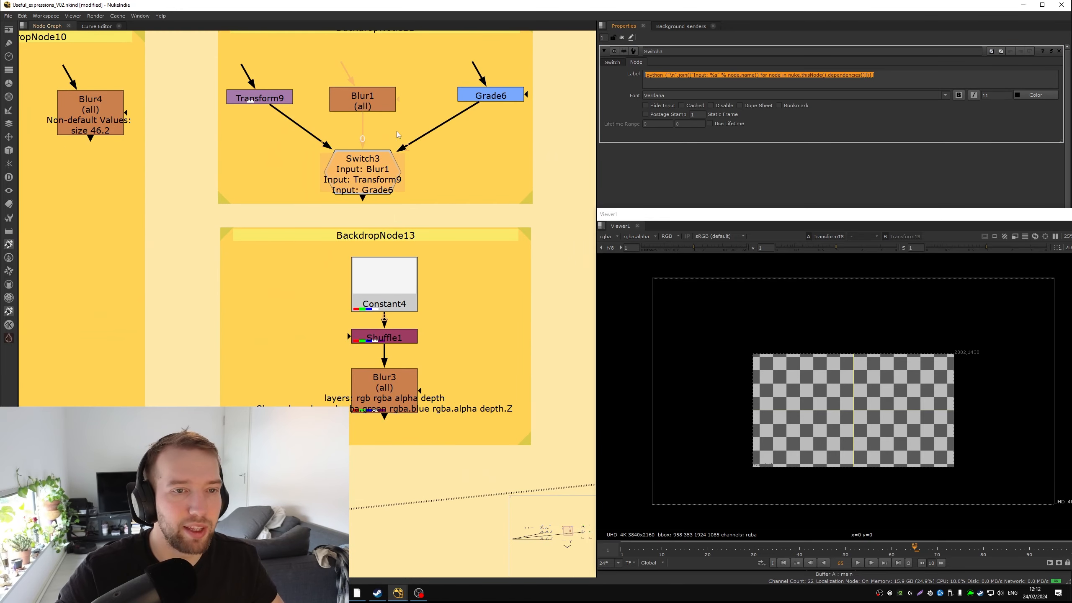
left_click_drag(279, 143, 486, 215)
left_click_drag(237, 53, 574, 210)
Step: Open Blur3's node settings and examine the [layers this] and [channels this] expressions in its label
scroll(488, 198, "down", 4)
scroll(484, 248, "up", 3)
double_click(377, 192)
left_click(632, 62)
middle_click_drag(434, 178, 432, 154)
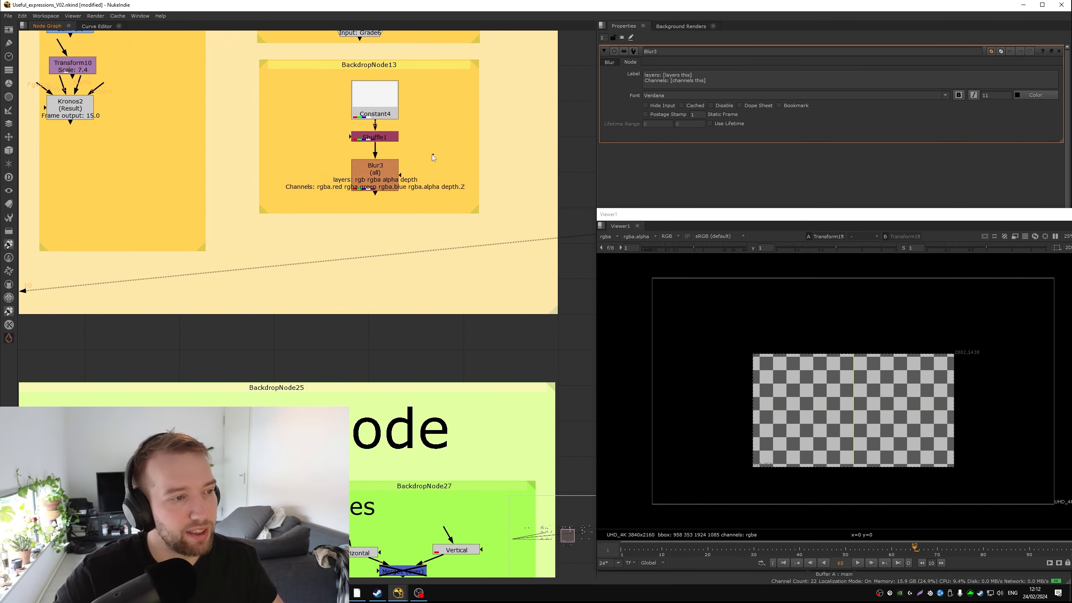
middle_click_drag(323, 171, 320, 244)
left_click_drag(706, 81, 597, 72)
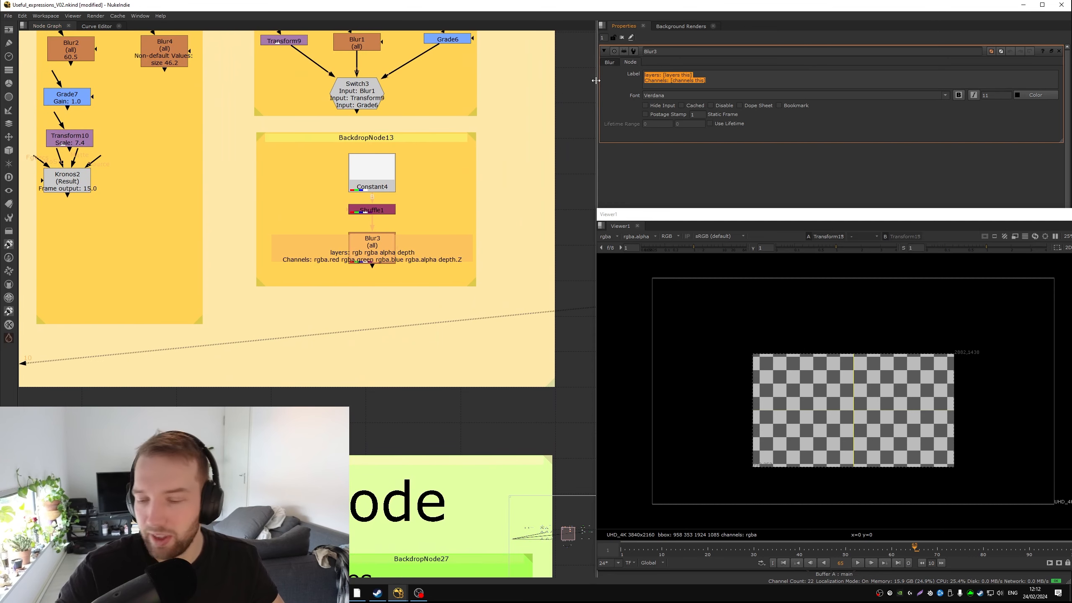
left_click(661, 76)
left_click(730, 83)
left_click_drag(393, 250, 398, 236)
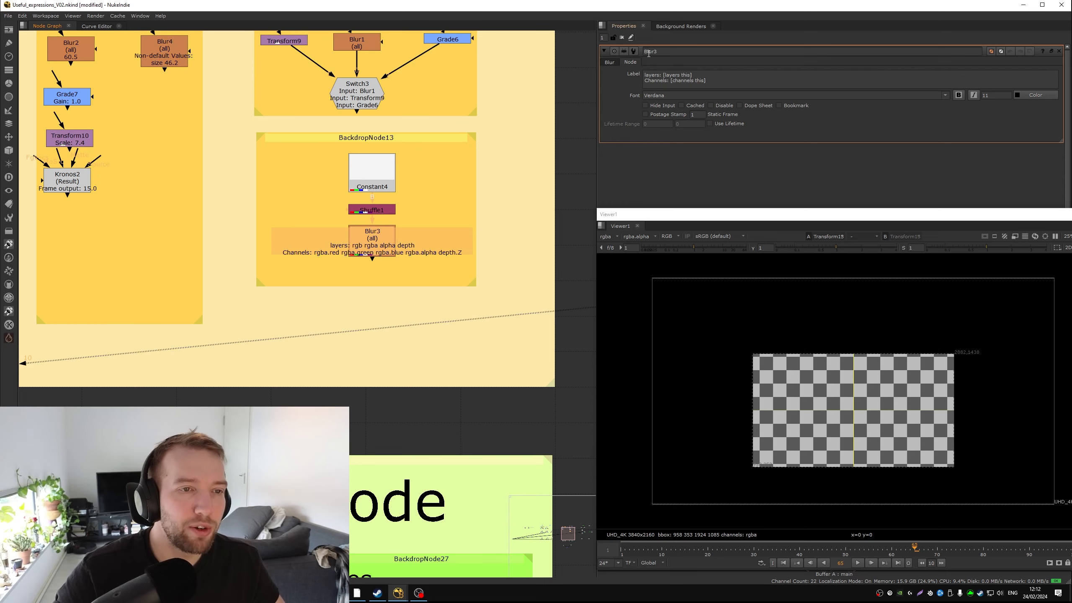
Step: Compare Blur3's blur settings with its label expressions
middle_click_drag(509, 149, 579, 44)
left_click(610, 62)
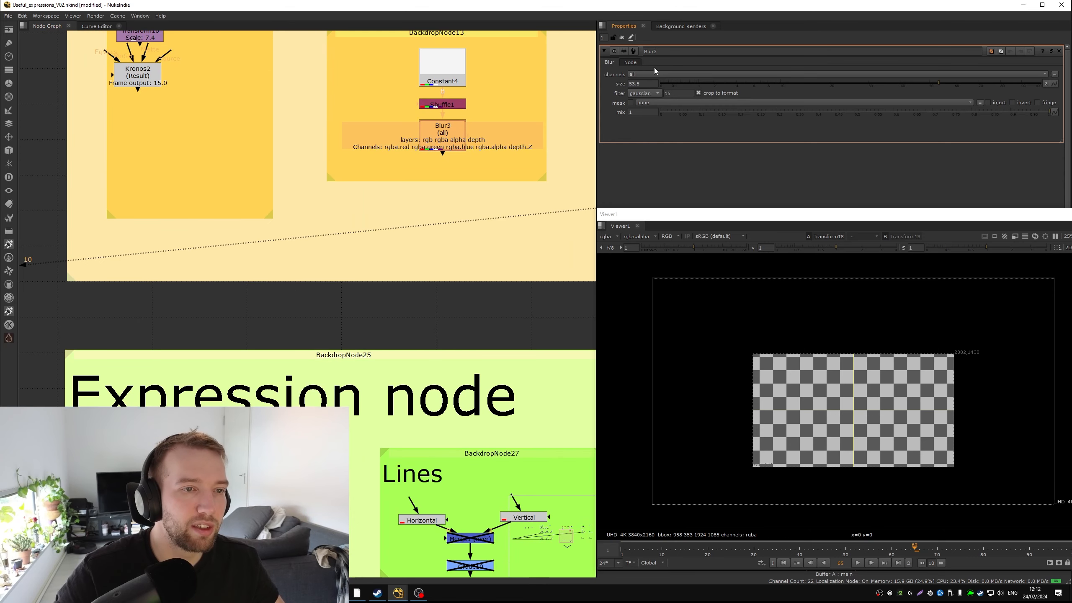
left_click(632, 62)
left_click(608, 61)
left_click(629, 62)
left_click_drag(448, 126, 448, 134)
Step: Open the Gradient node in the Expression node section, show it in the viewer and examine its x / width expression
scroll(437, 174, "down", 8)
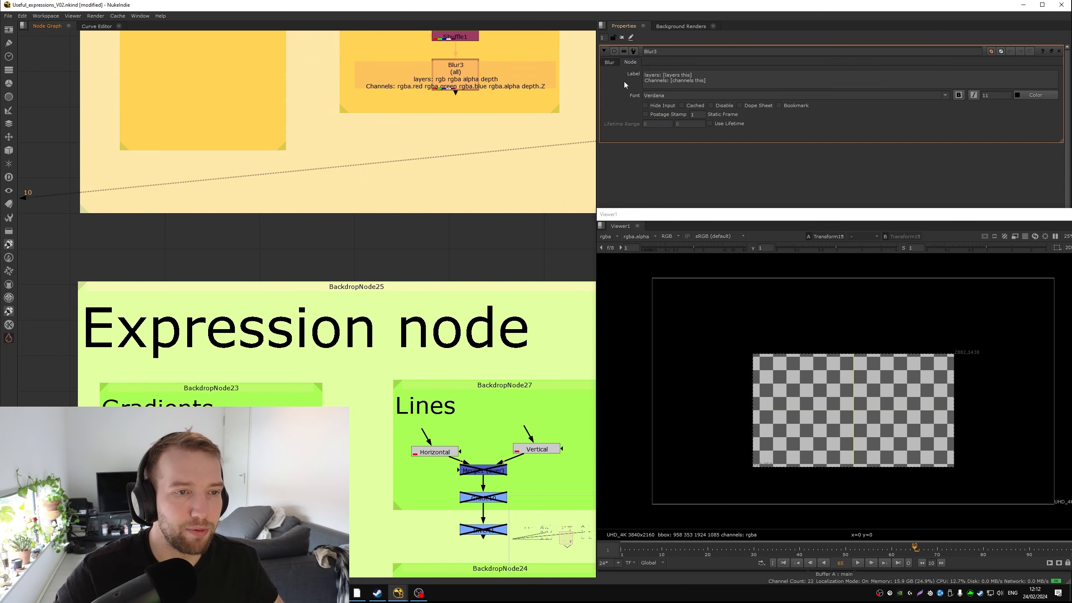
scroll(369, 174, "up", 8)
middle_click_drag(368, 174, 284, 104)
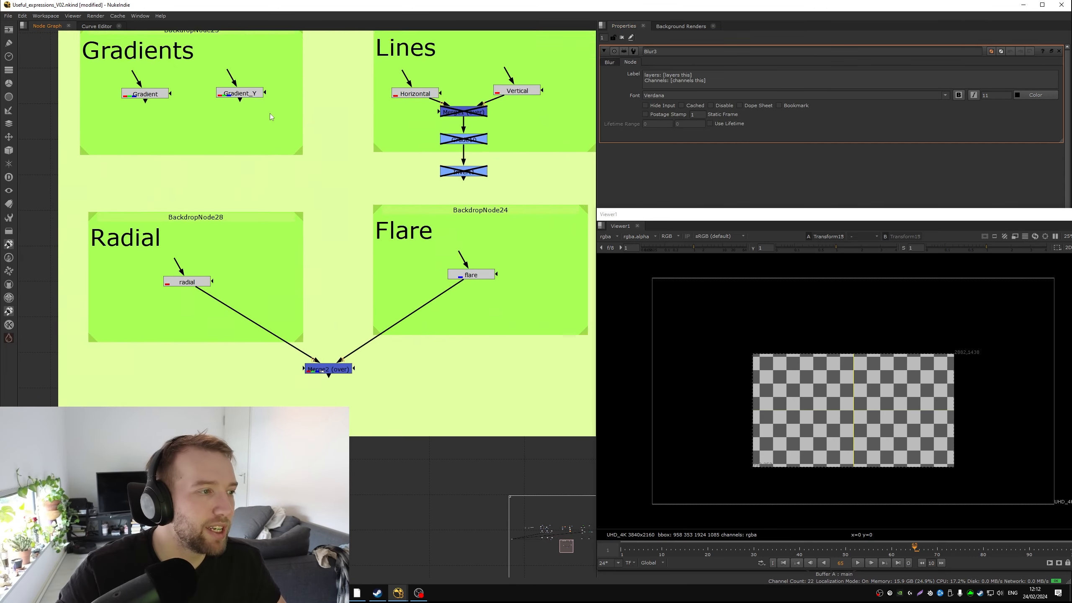
scroll(244, 124, "down", 3)
double_click(172, 103)
middle_click_drag(128, 89, 71, 179)
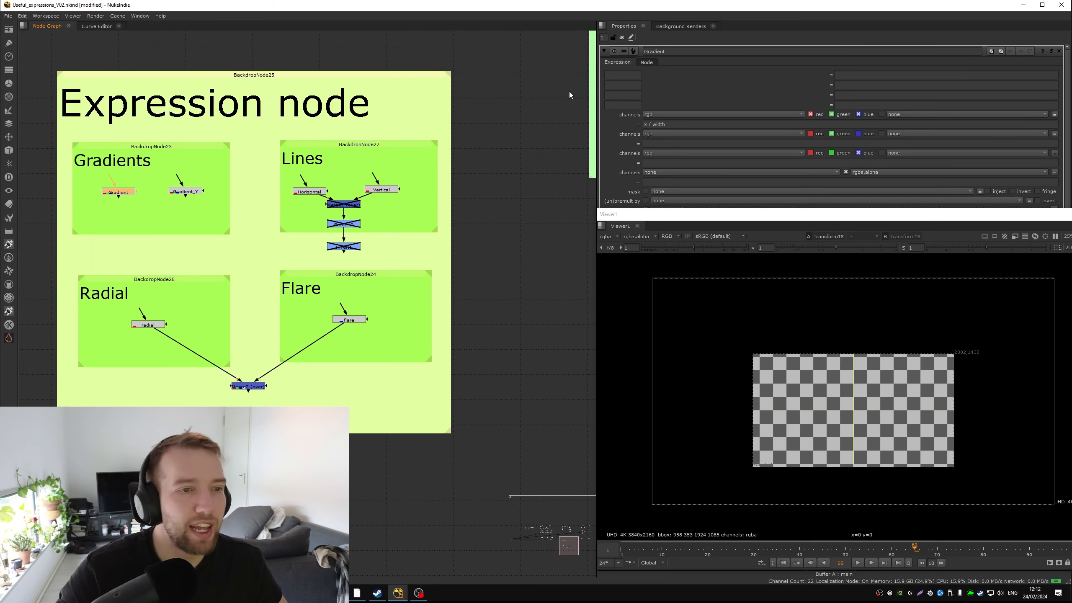
middle_click_drag(110, 249, 194, 235)
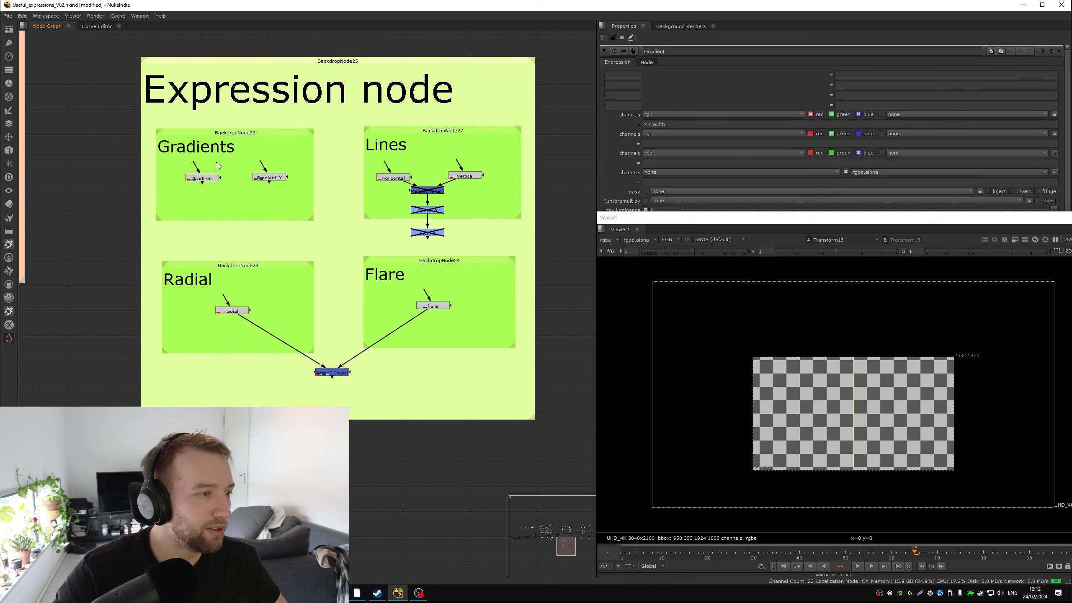
key("1")
middle_click_drag(203, 186, 389, 154)
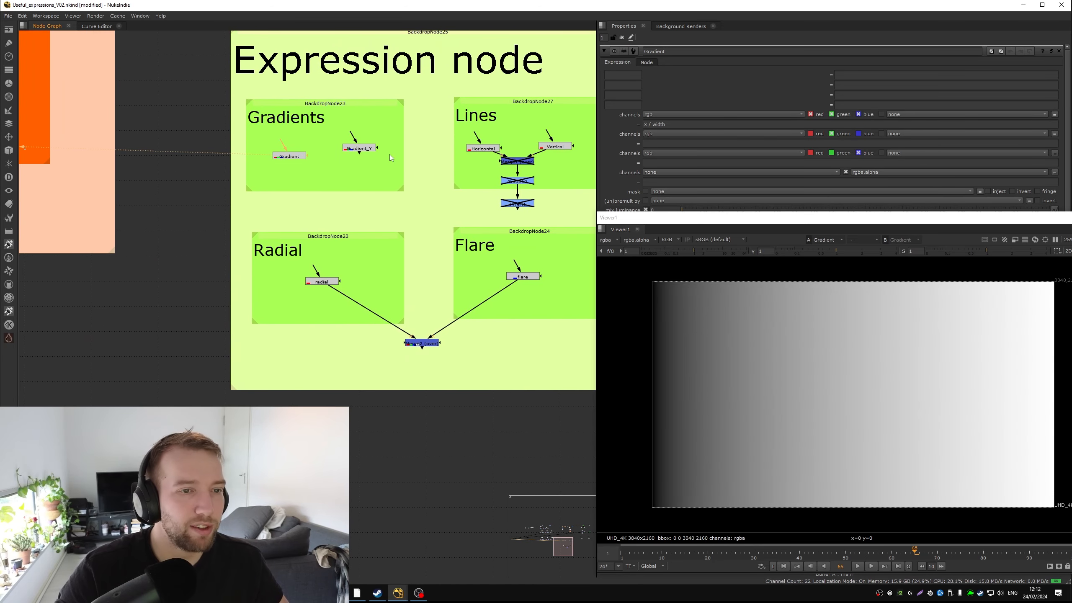
left_click(680, 122)
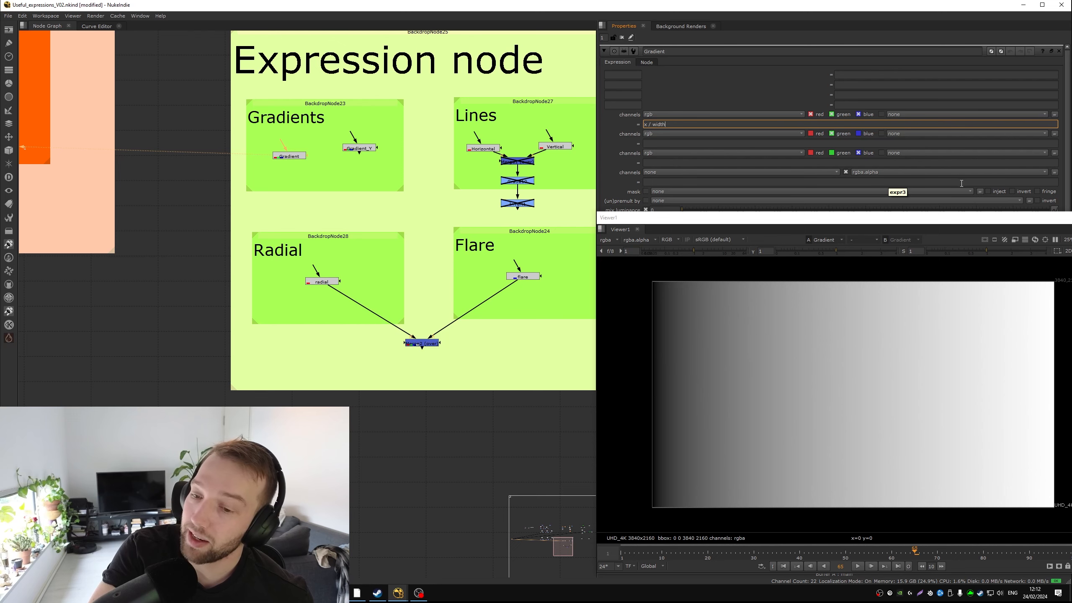
Step: Reposition the viewer window and examine the Gradient node's x / width expression against the rendered gradient
left_click_drag(890, 222, 815, 171)
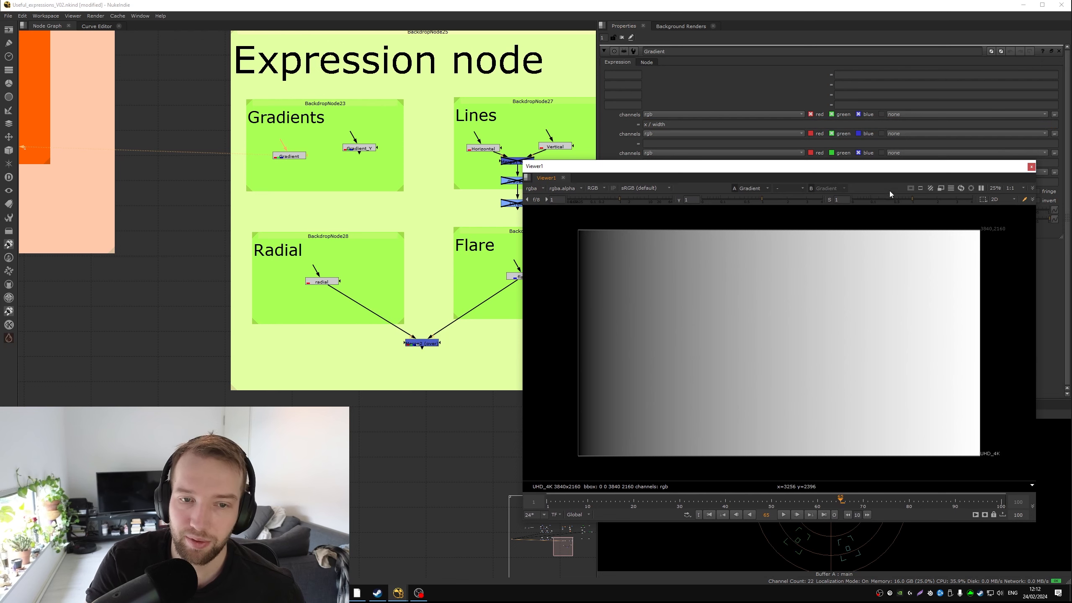
left_click_drag(898, 174, 931, 217)
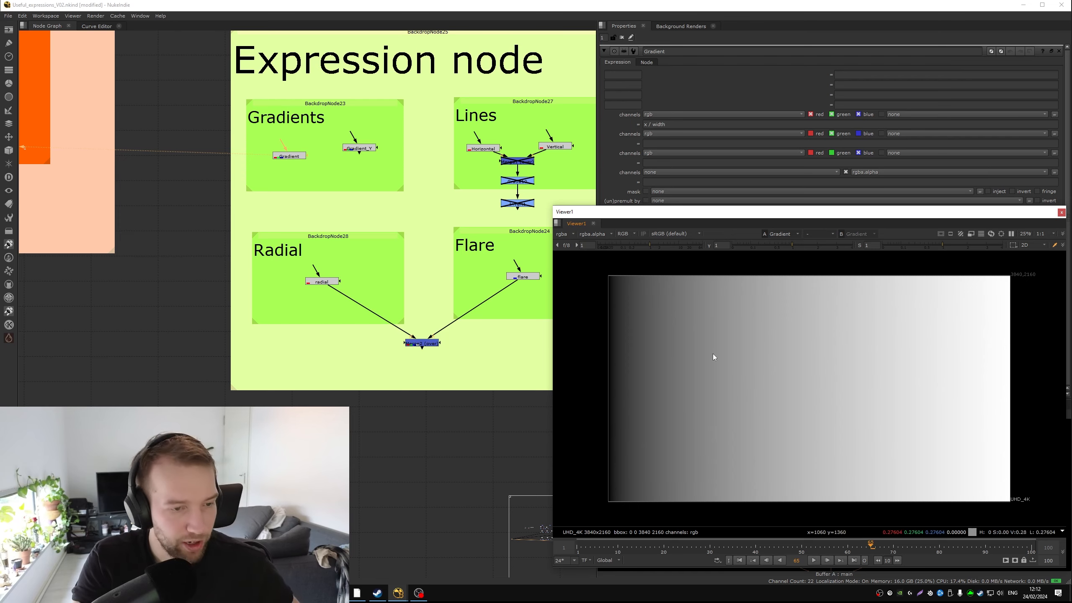
left_click(364, 149)
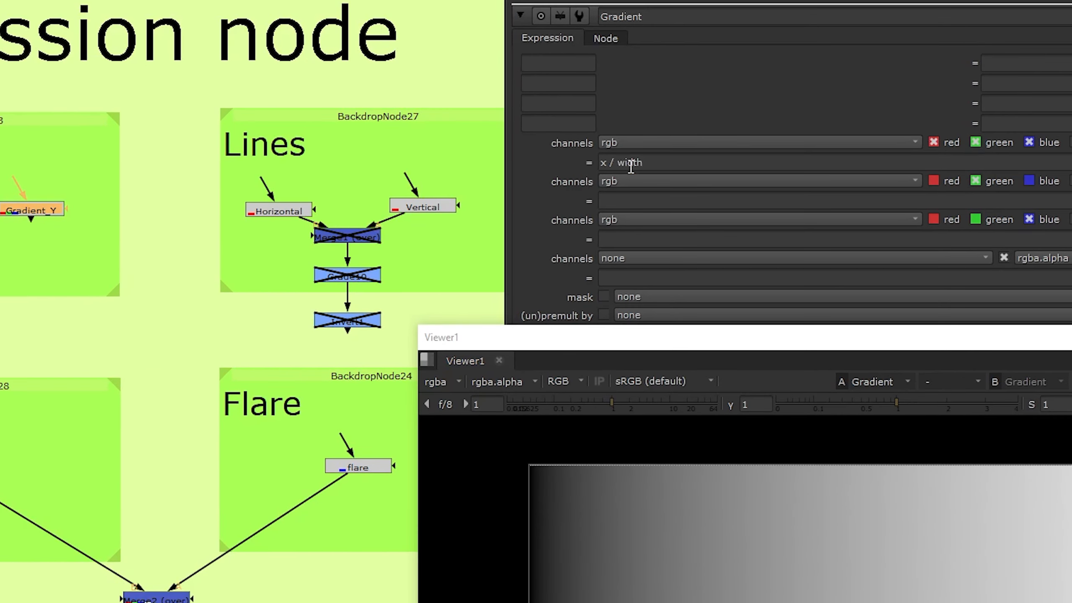
left_click(615, 153)
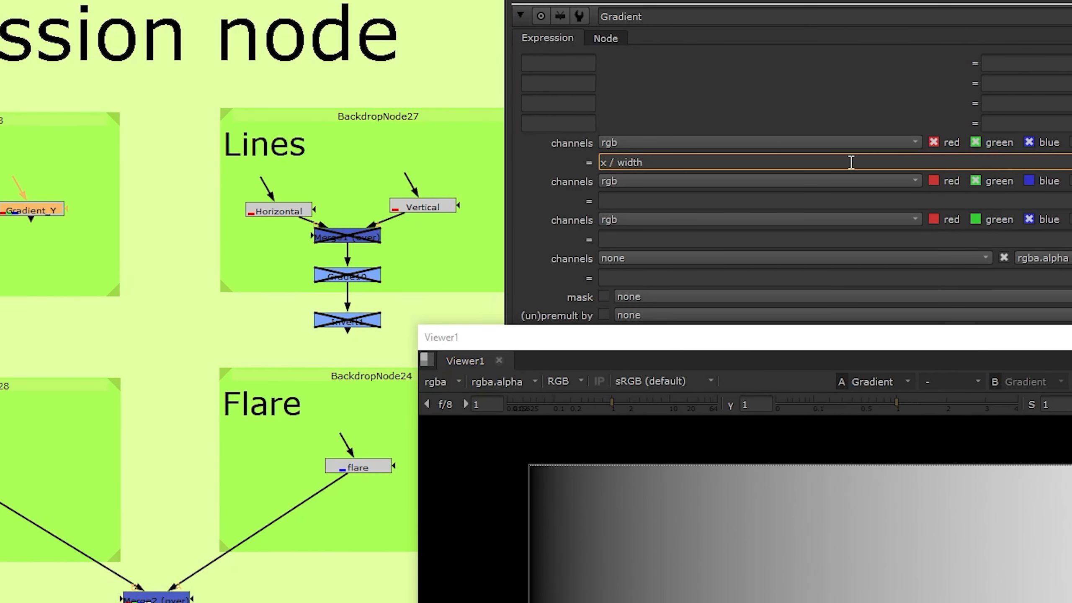
Step: Open the Gradient_Y node and show its 1-(y) / (height) result in the viewer
double_click(22, 215)
key("1")
left_click(22, 249)
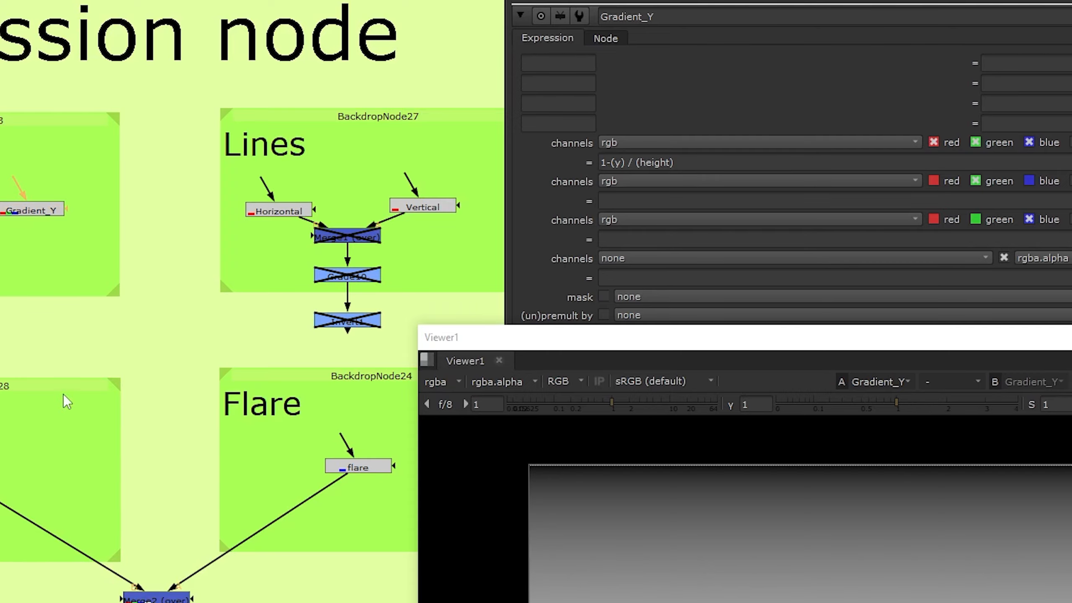
Step: Try Gradient_Y's expression as (y) / (height), and undo the change
left_click(610, 163)
key("BackSpace")
key("BackSpace")
key("Return")
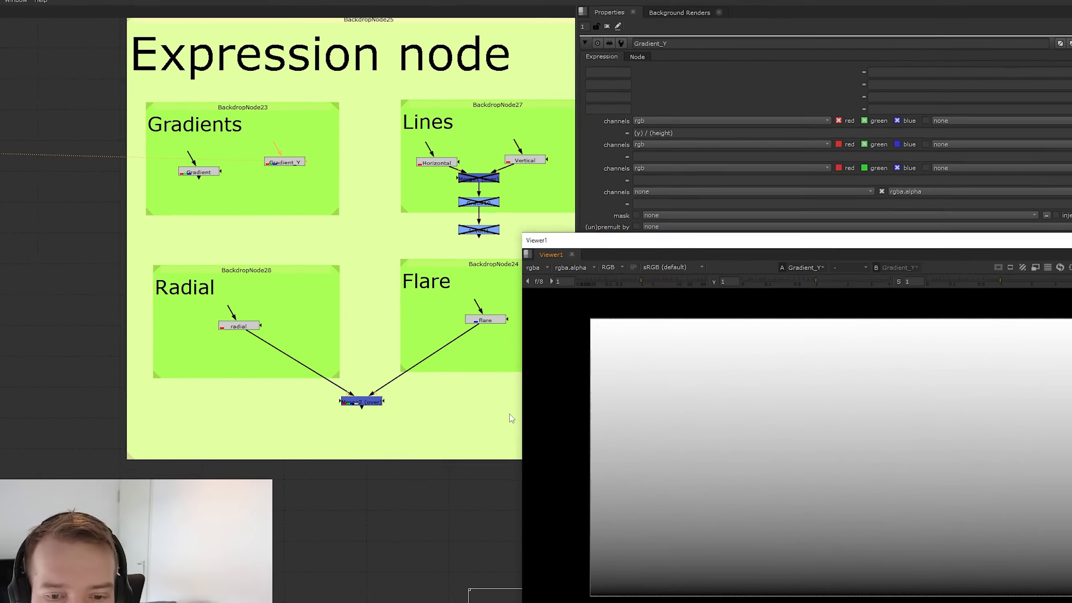
key("ctrl+z")
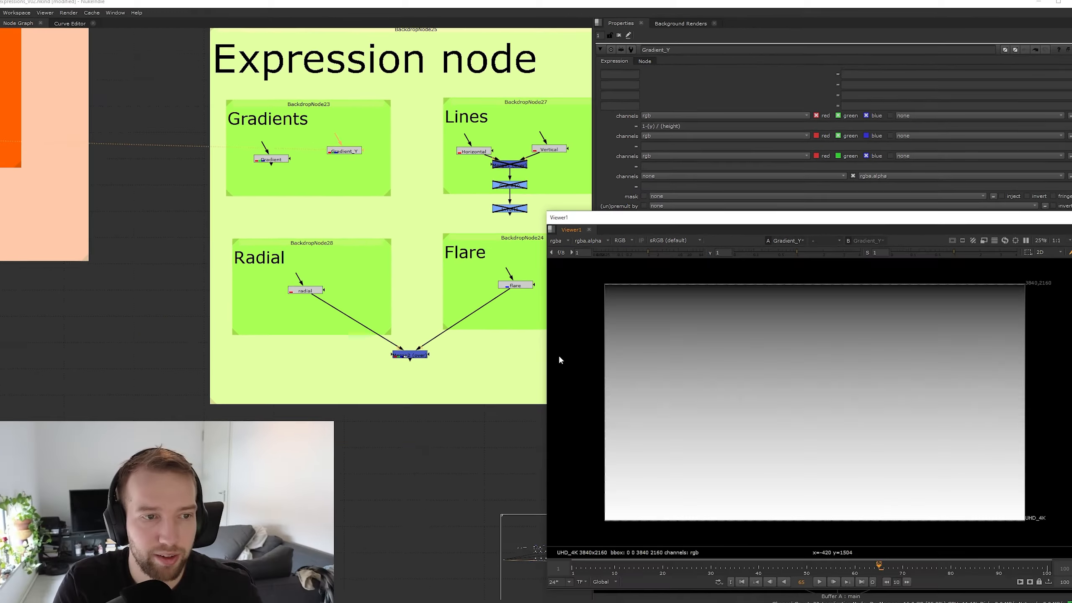
Step: View the Gradient node again, and open and view the Horizontal node, highlighting its sin(x/10) + 0.5 expression
left_click(295, 156)
key("1")
middle_click_drag(389, 166, 214, 170)
double_click(318, 151)
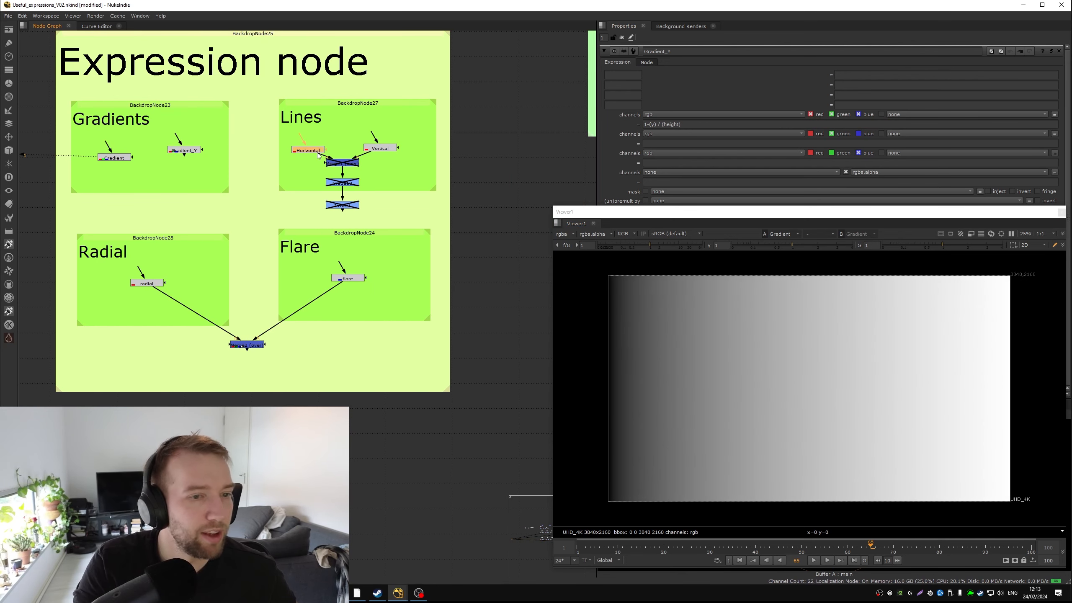
key("1")
left_click_drag(688, 124, 643, 124)
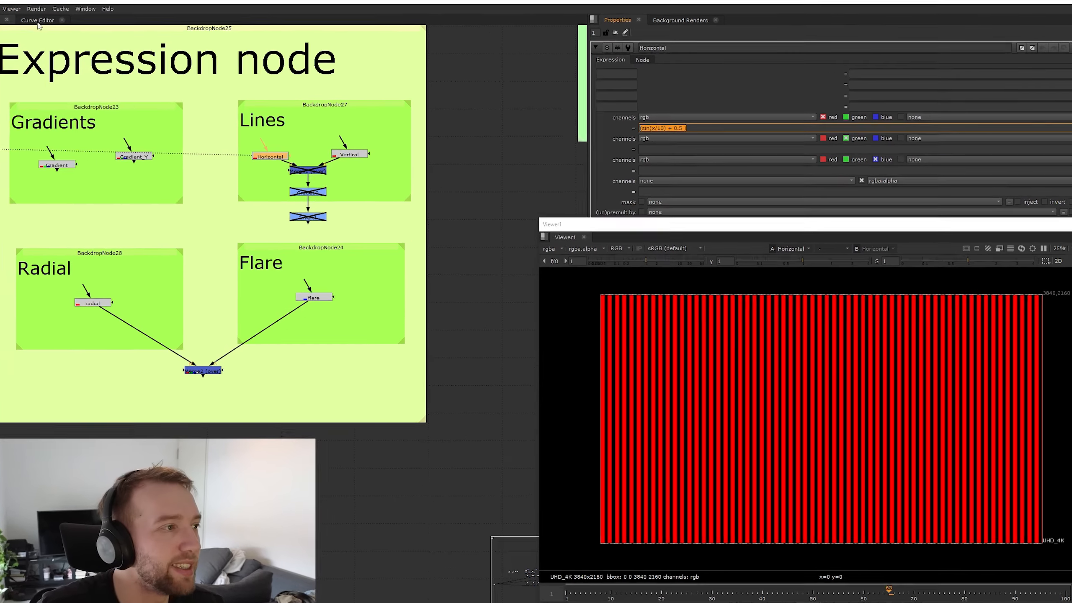
Step: Open the Vertical node and show its sin(y/10) + 0.5 lines in the viewer
left_click(38, 23)
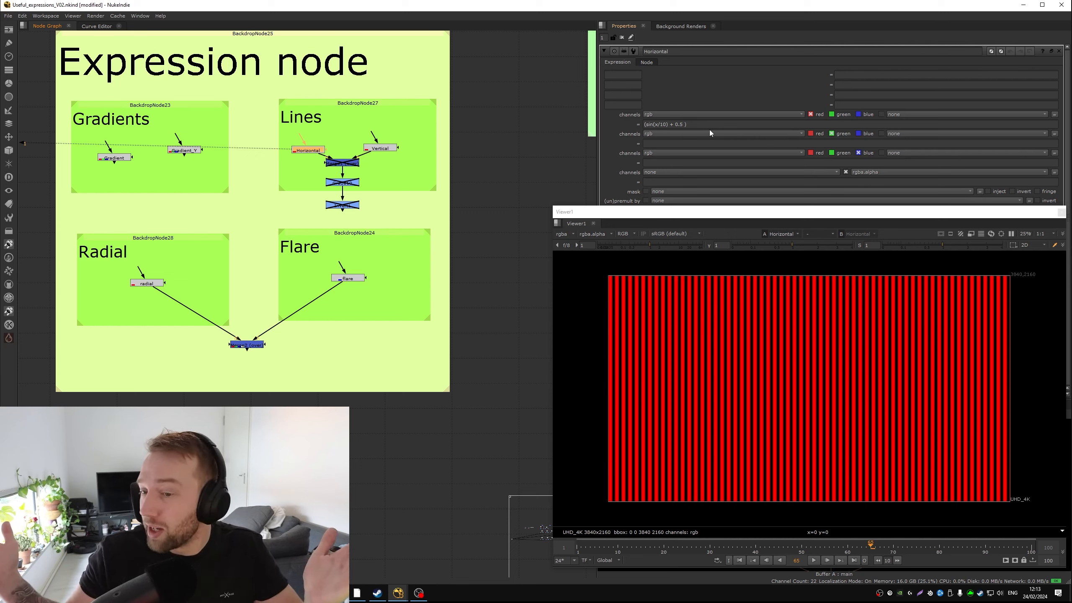
double_click(380, 148)
key("1")
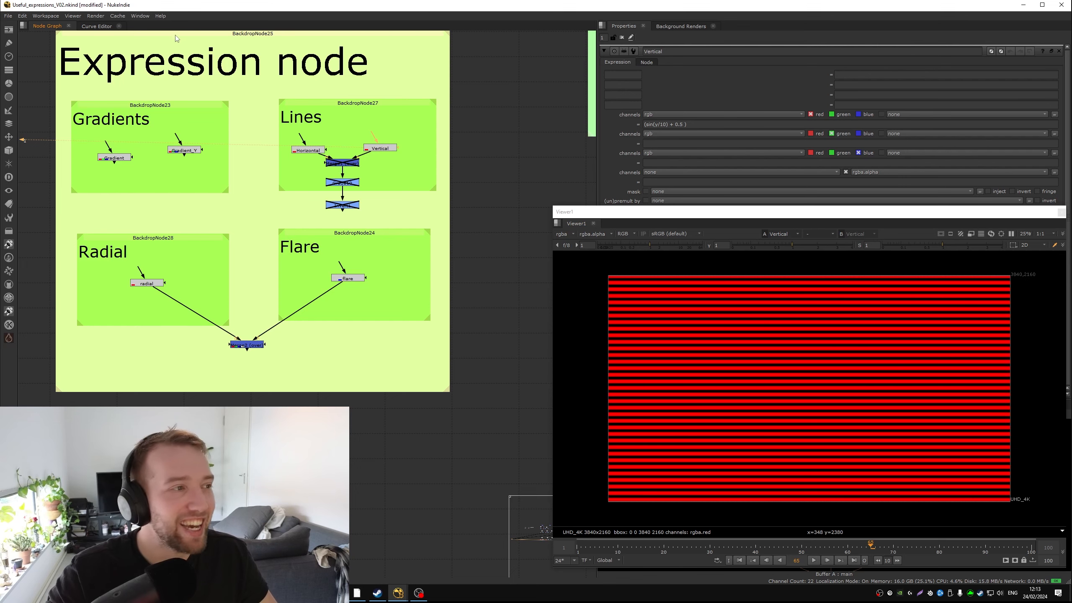
left_click(90, 27)
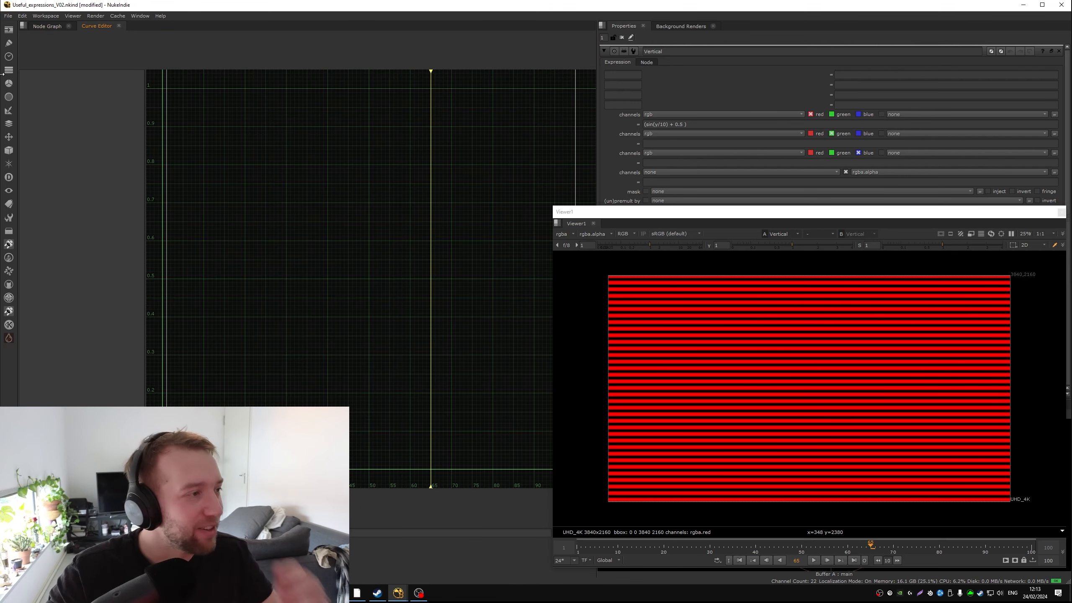
left_click(39, 28)
left_click(96, 26)
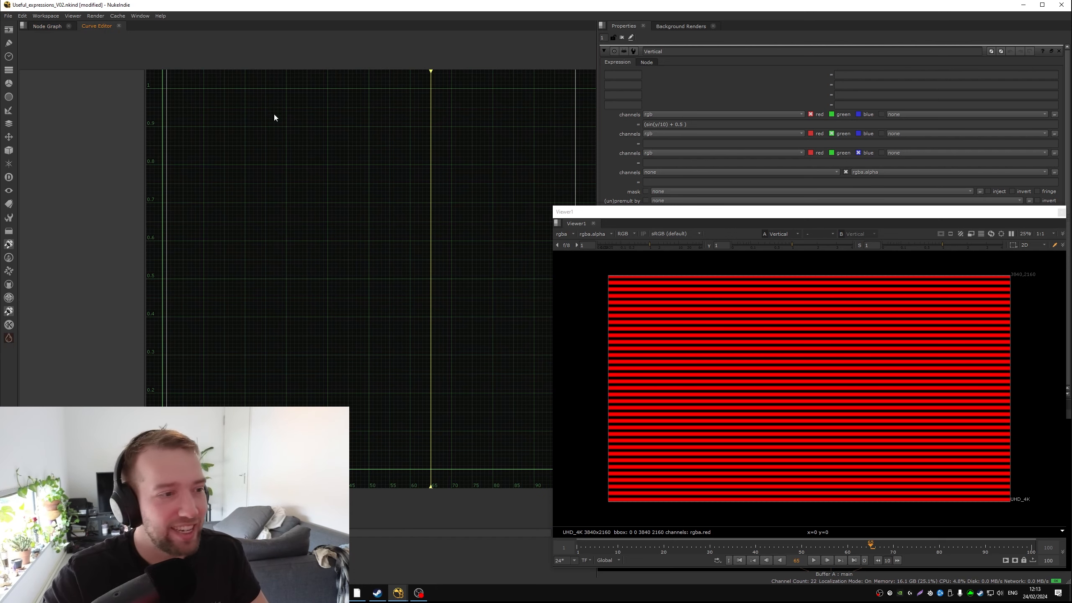
left_click(45, 27)
Step: Switch the viewer between the Horizontal and Vertical nodes to compare their line patterns and expressions
key("1")
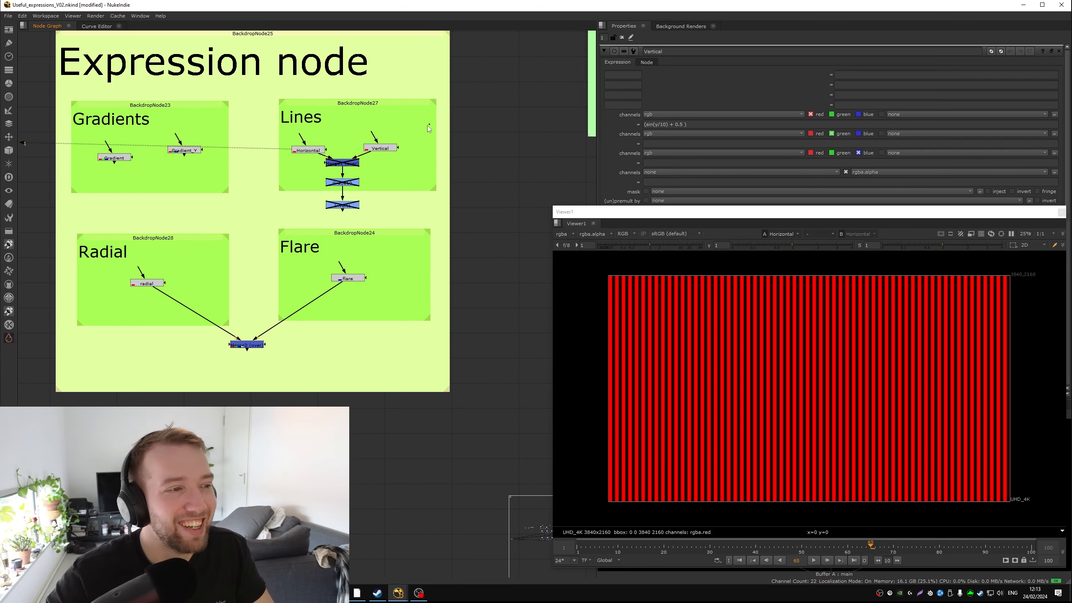
key("1")
left_click(386, 149)
left_click(304, 151)
left_click(383, 151)
left_click(308, 151)
left_click(698, 122)
left_click(379, 221)
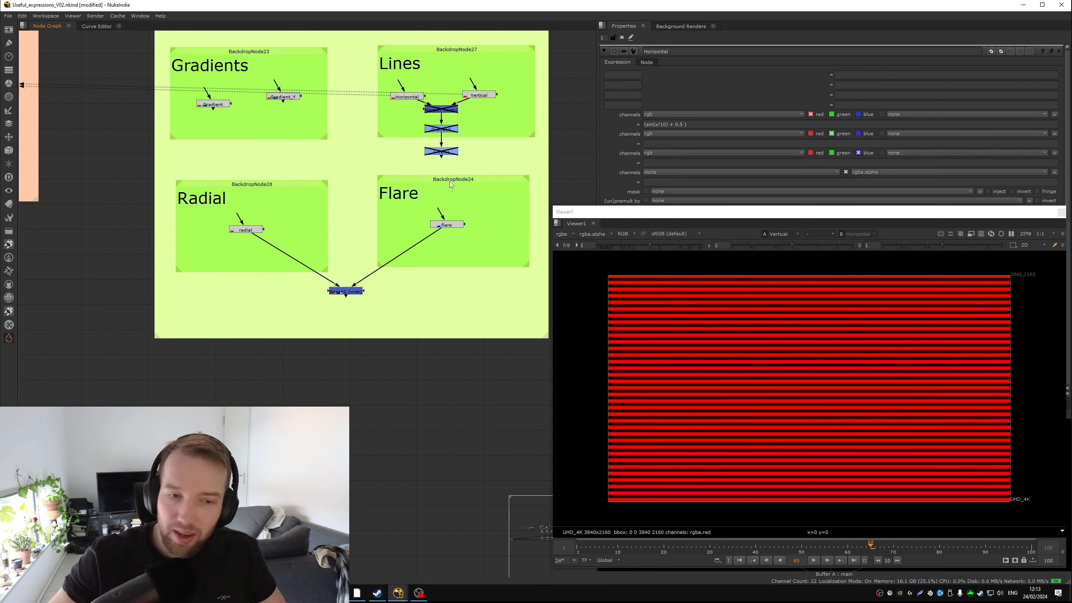
Step: Open and view the radial node, highlighting its sin(hypot(x-center.x, y-center.y) / size) expression
left_click(243, 230)
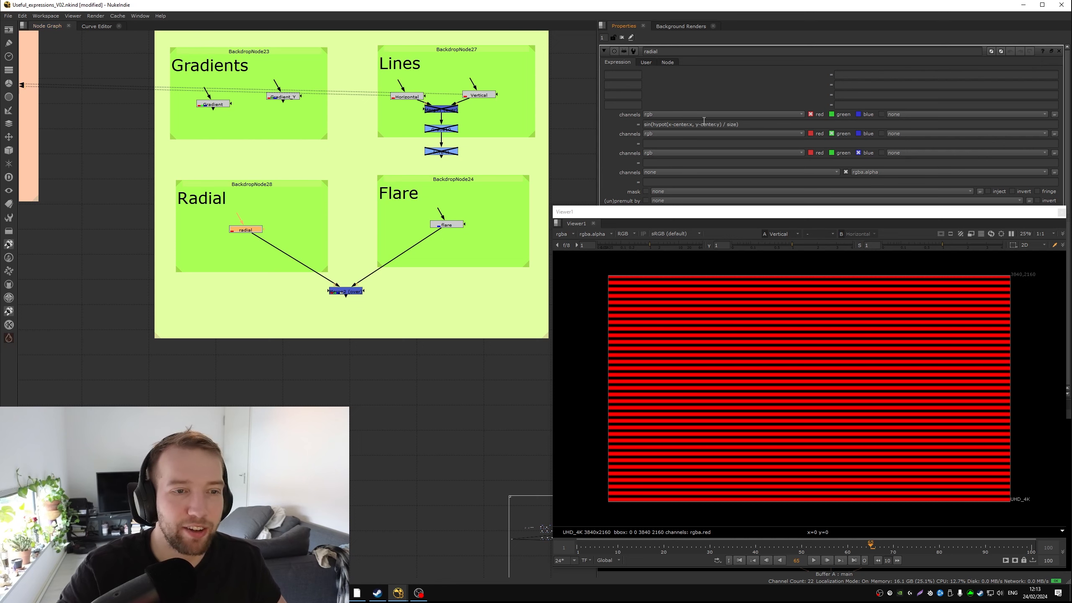
middle_click_drag(368, 181, 332, 227)
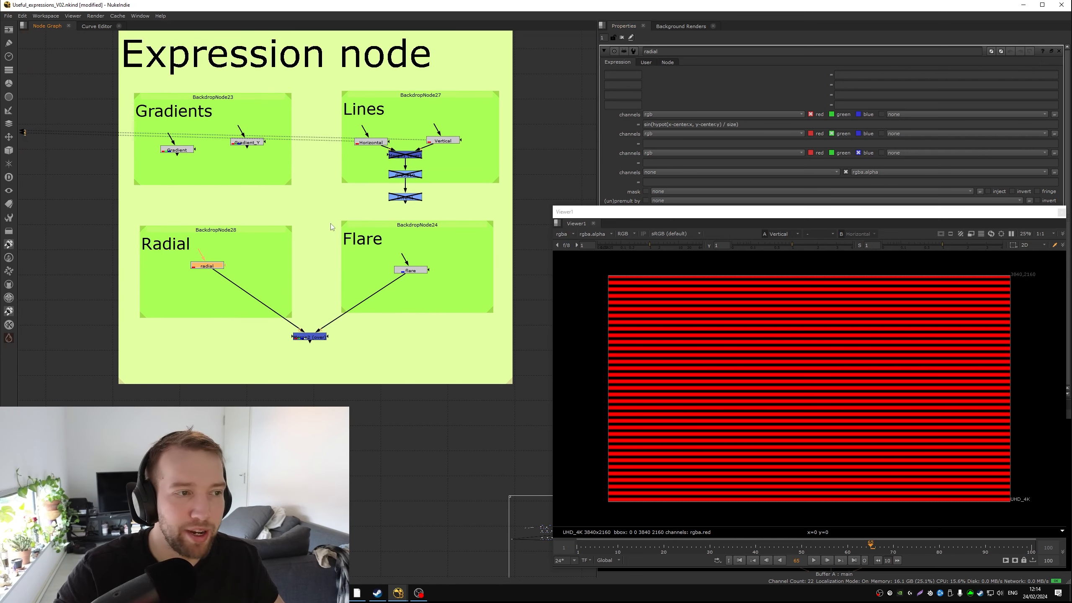
left_click(708, 124)
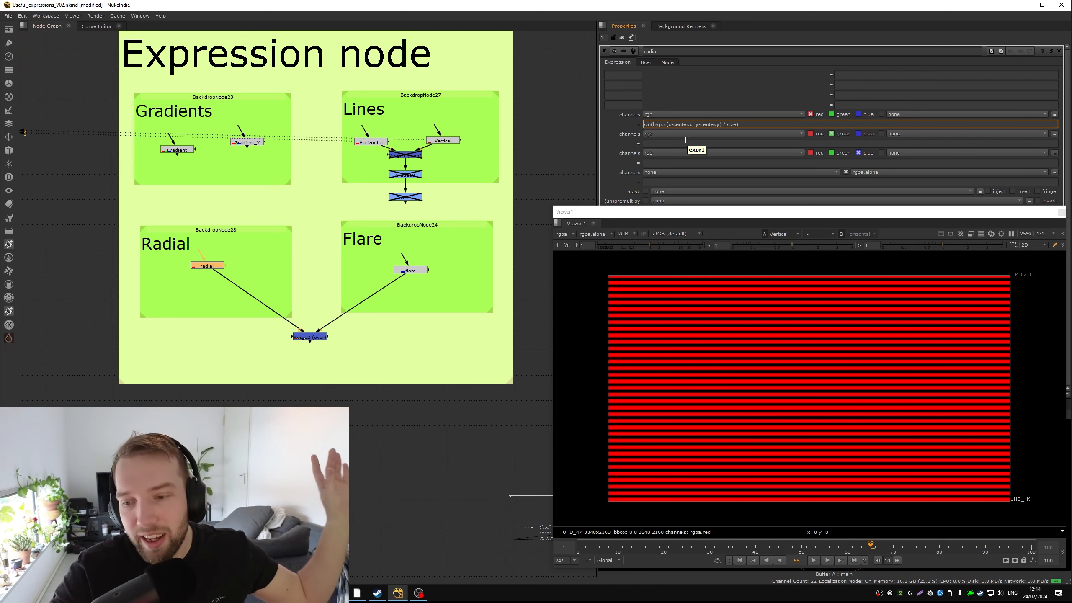
left_click_drag(282, 240, 161, 285)
key("1")
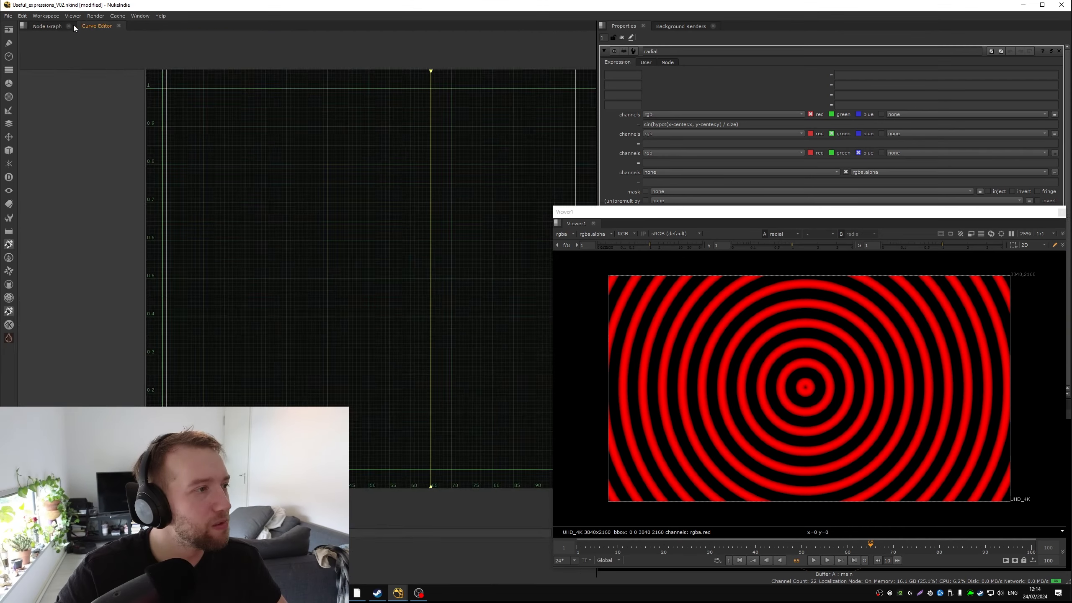
left_click_drag(221, 271, 220, 271)
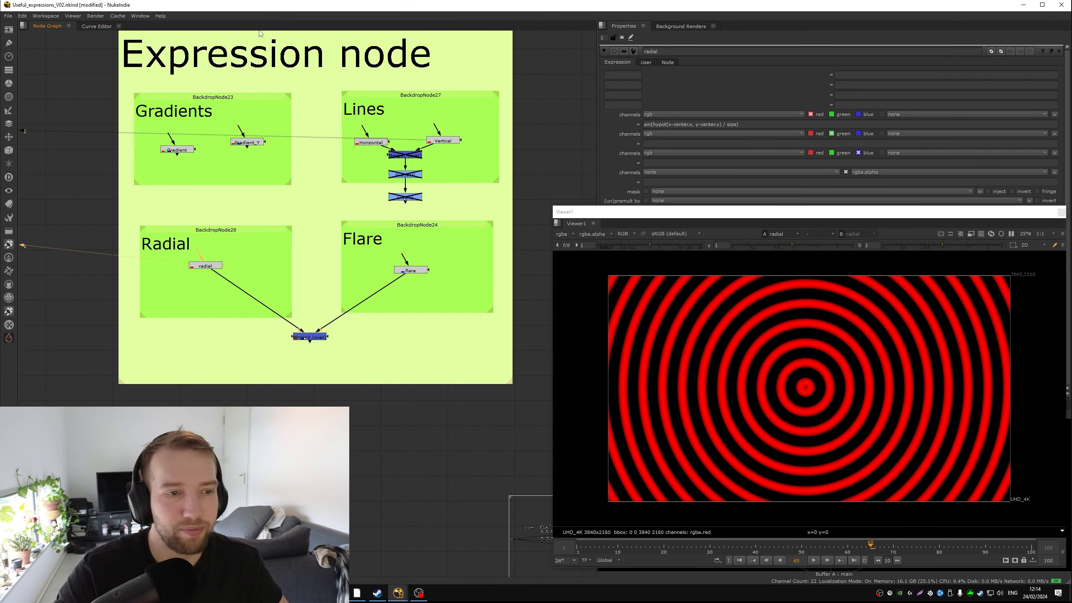
left_click_drag(646, 124, 743, 126)
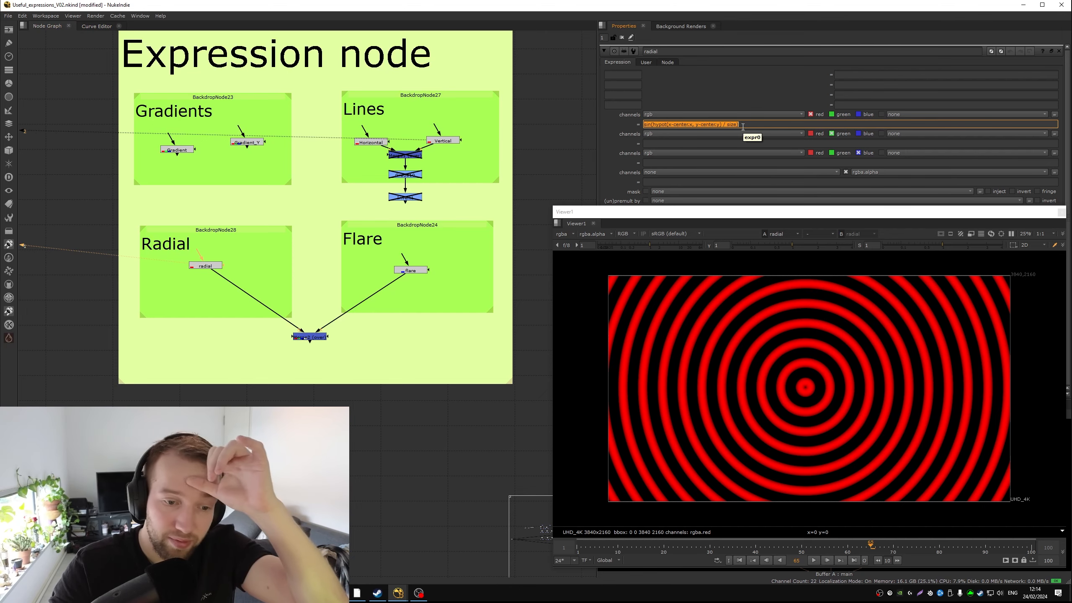
Step: Open and view the flare node, and view the merge that combines the radial and flare patterns
double_click(411, 269)
key("1")
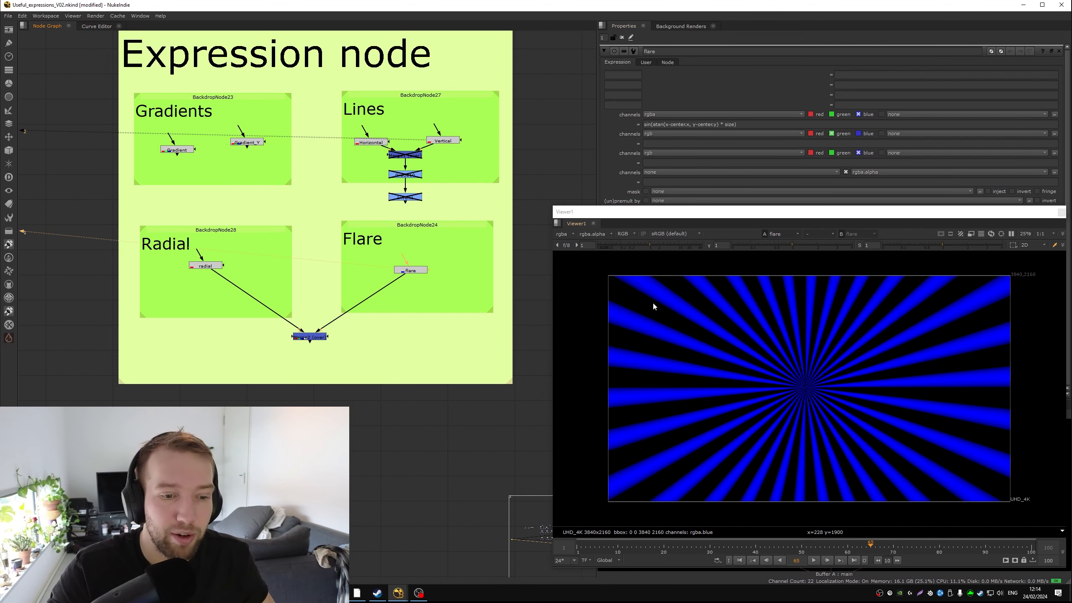
left_click(303, 341)
key("1")
Step: Go to the Misc section and open the Roto4 node in BackdropNode17
middle_click_drag(303, 342, 288, 120)
scroll(288, 121, "up", 3)
left_click(240, 157)
middle_click_drag(193, 188, 307, 119)
scroll(308, 119, "down", 2)
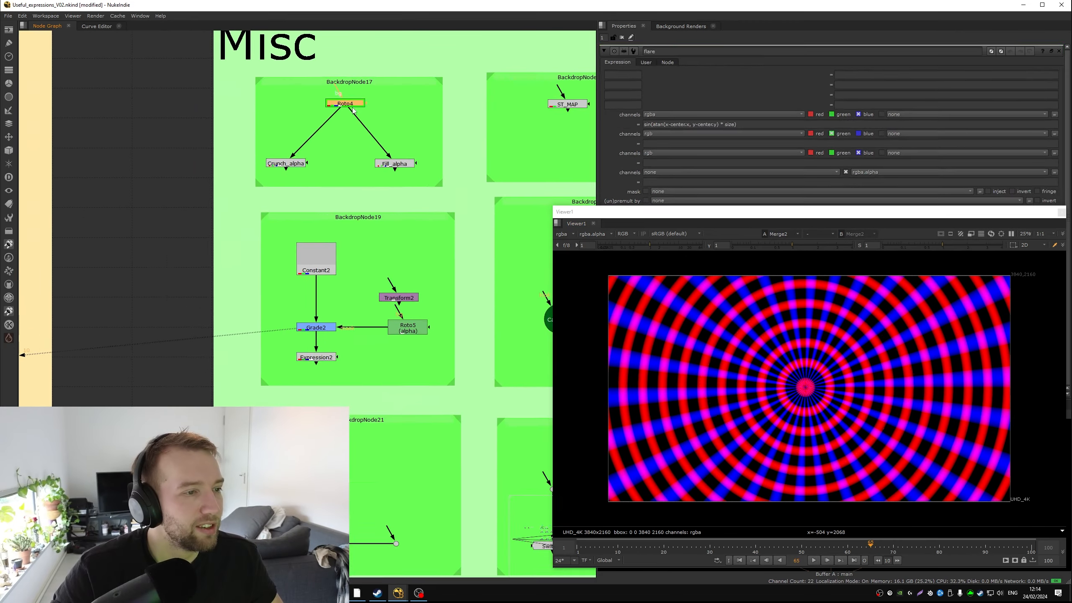
double_click(353, 107)
scroll(363, 108, "down", 6)
middle_click_drag(287, 225, 459, 151)
left_click_drag(458, 151, 259, 319)
middle_click_drag(493, 77, 336, 220)
scroll(336, 219, "down", 1)
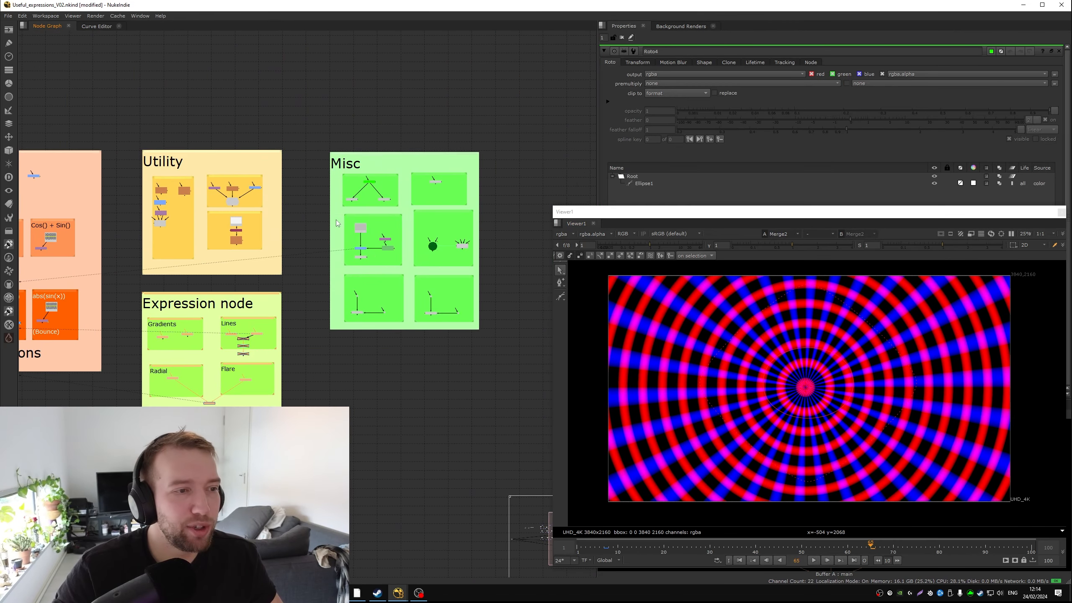
Step: View the Crunch_alpha node, and view and reopen Roto4 to examine its soft-edged ellipse
scroll(358, 183, "up", 6)
middle_click_drag(381, 163, 327, 139)
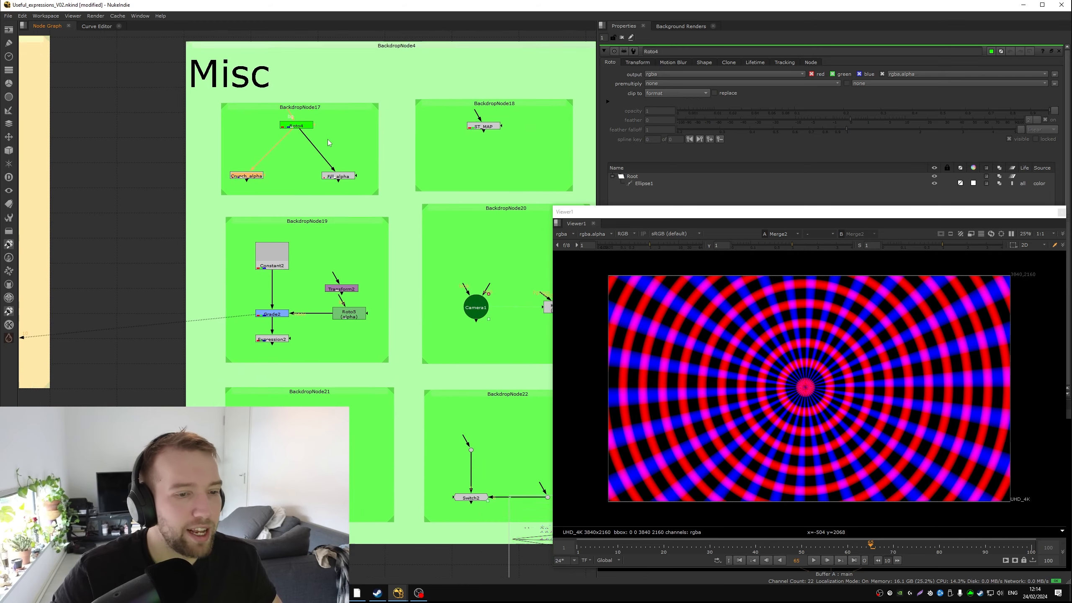
middle_click_drag(328, 139, 311, 125)
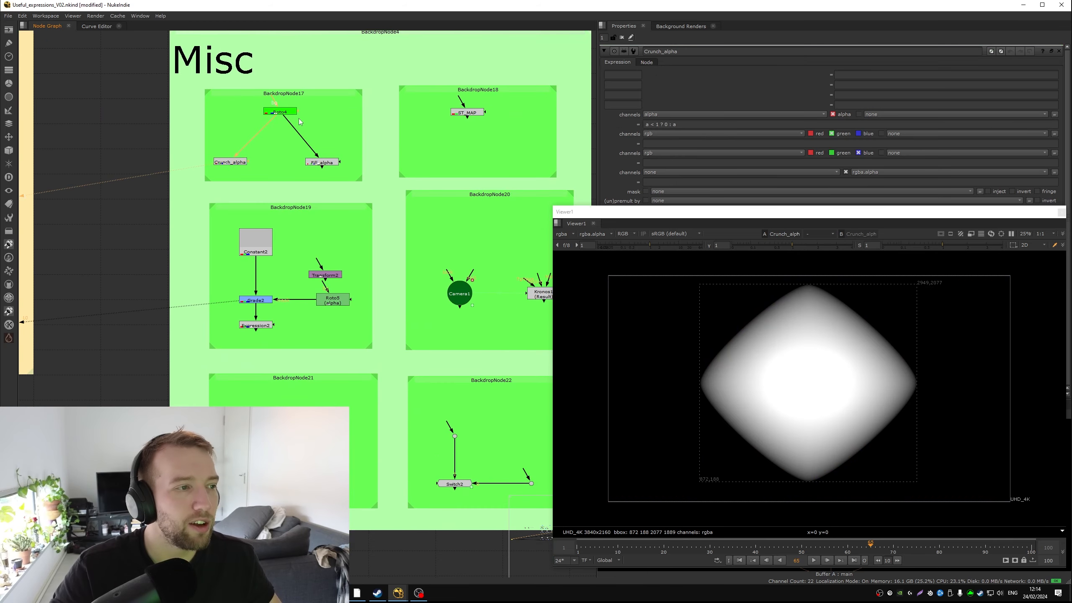
left_click(288, 112)
key("1")
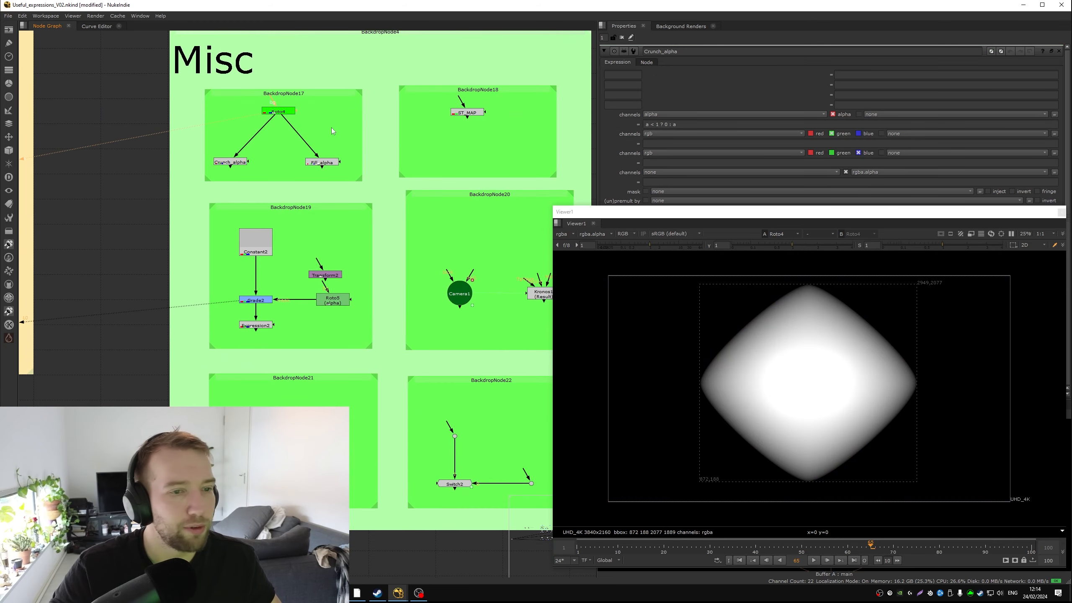
double_click(272, 113)
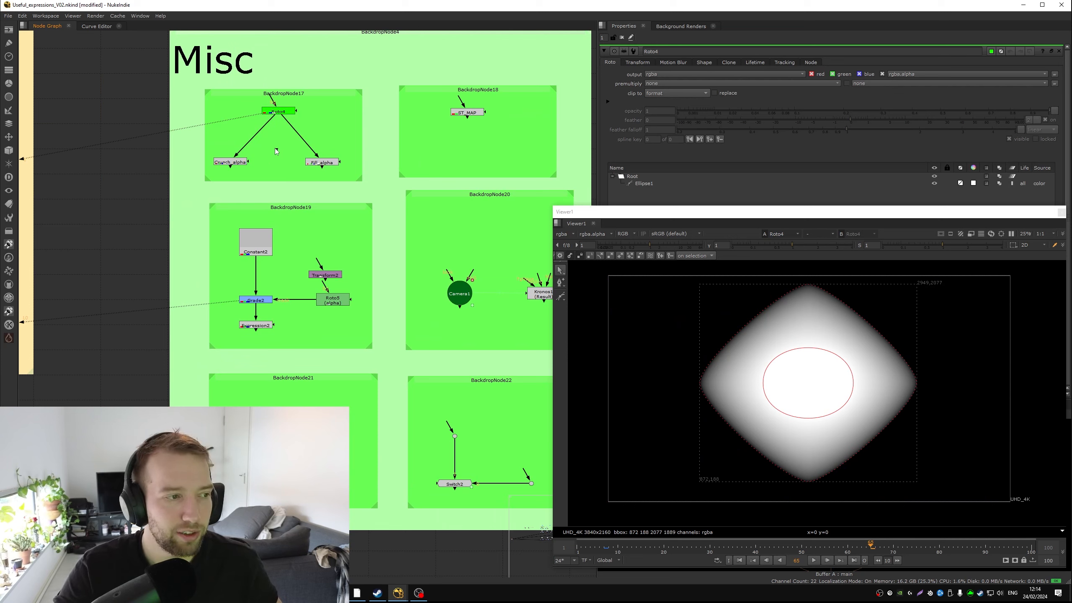
Step: Open Crunch_alpha, highlight its a < 1 ? 0 : a expression, and examine the resulting alpha edge in the viewer
double_click(240, 163)
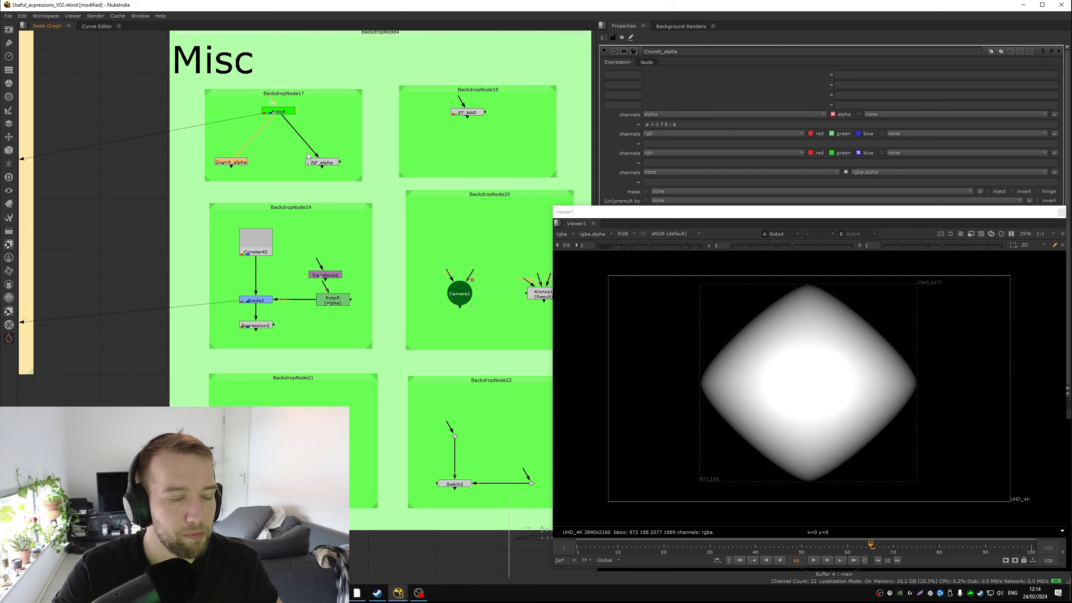
left_click_drag(241, 163, 276, 157)
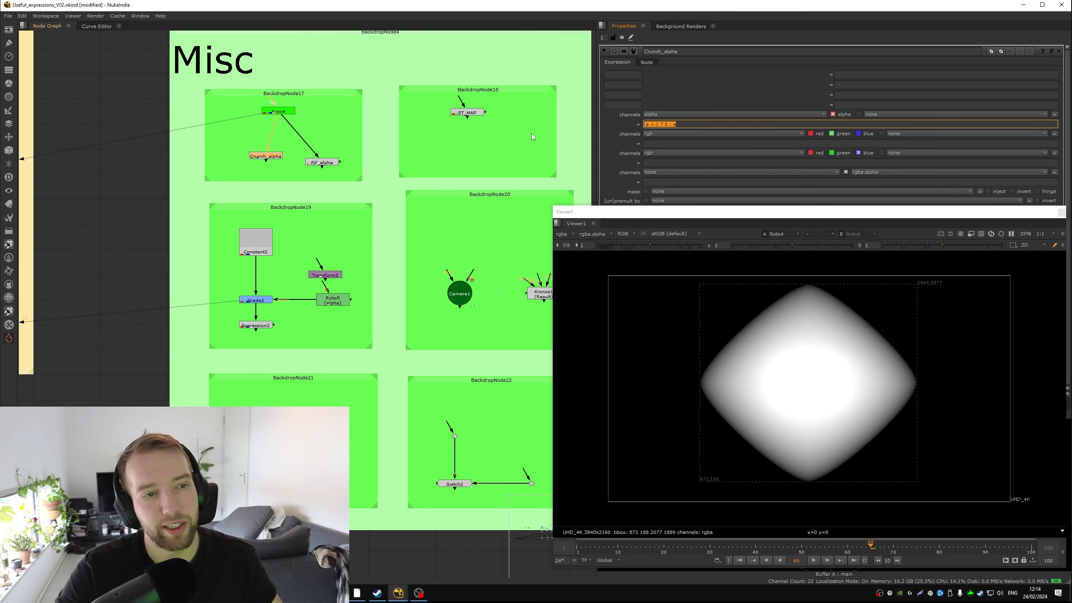
double_click(656, 124)
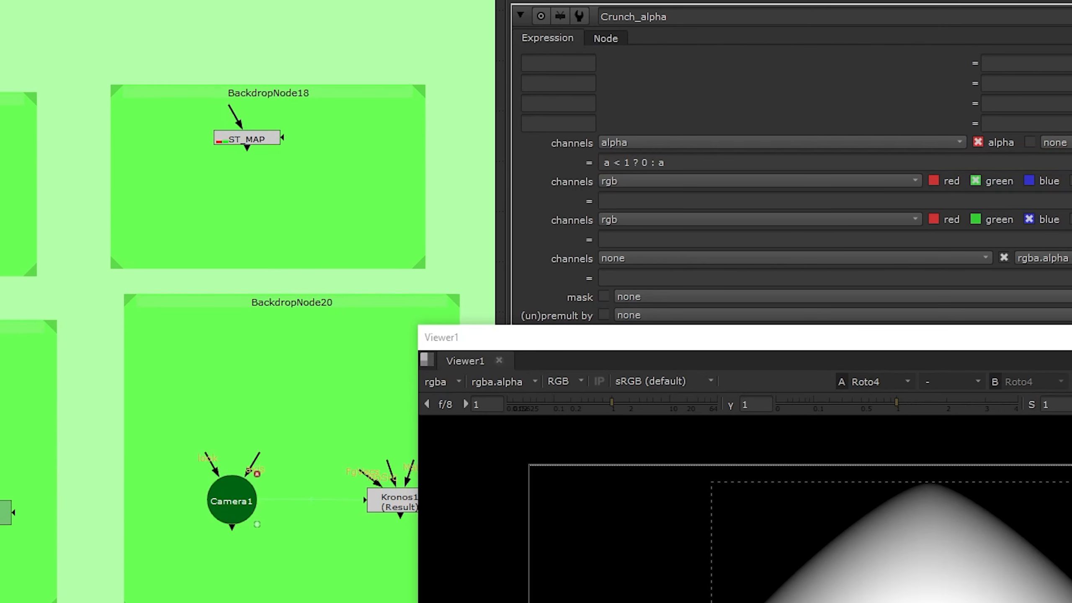
key("1")
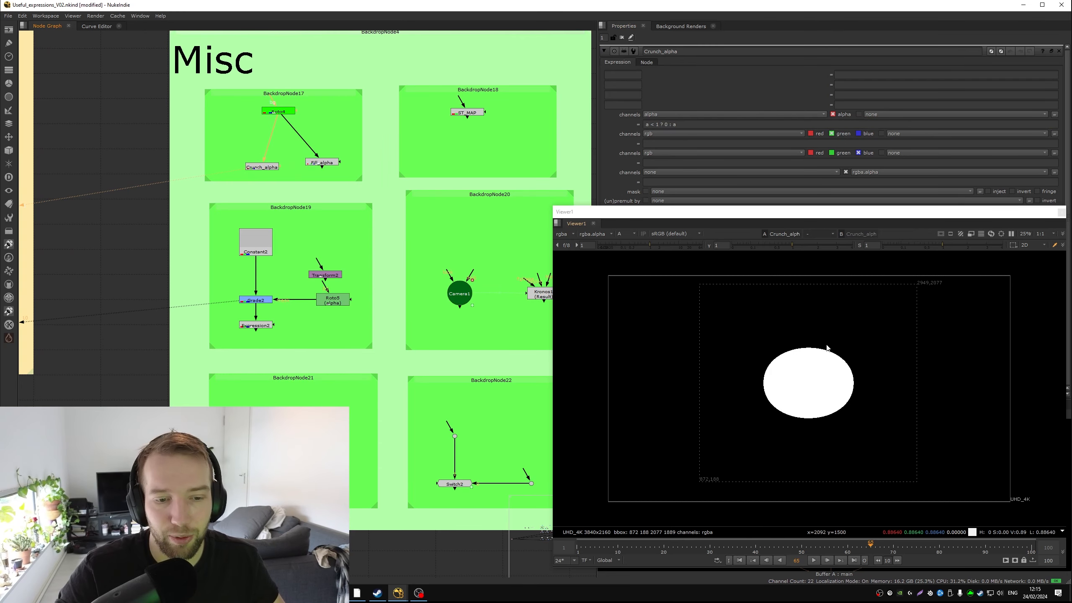
scroll(821, 384, "up", 5)
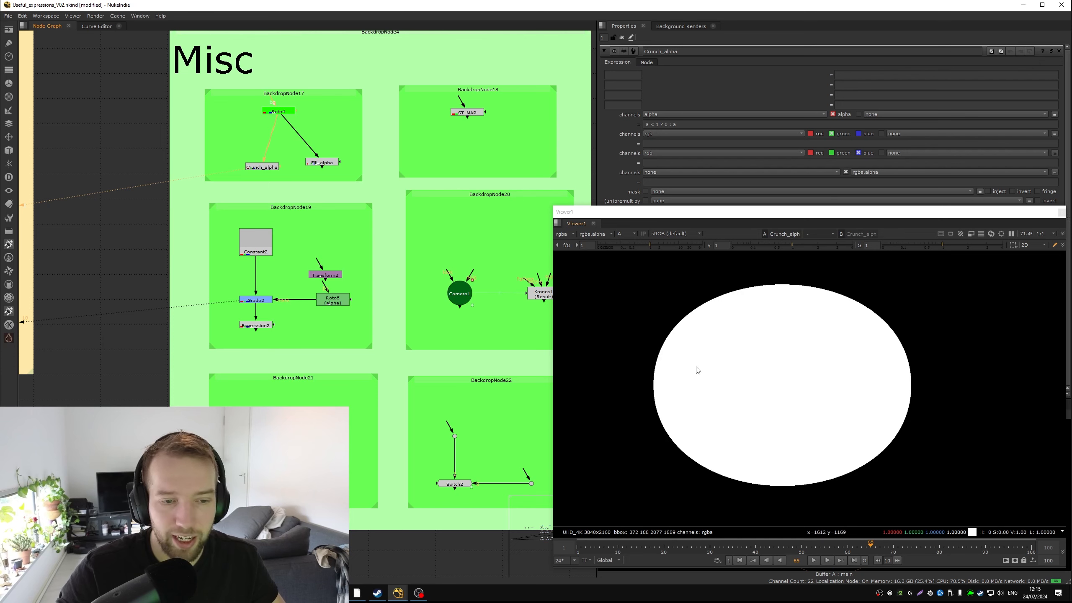
scroll(812, 316, "down", 4)
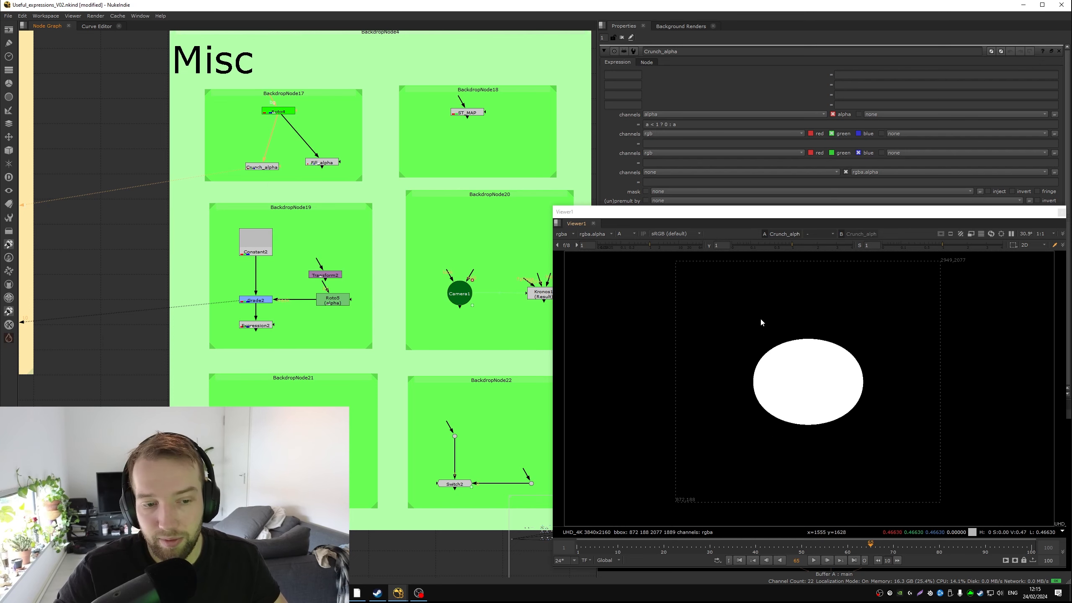
scroll(768, 343, "up", 4)
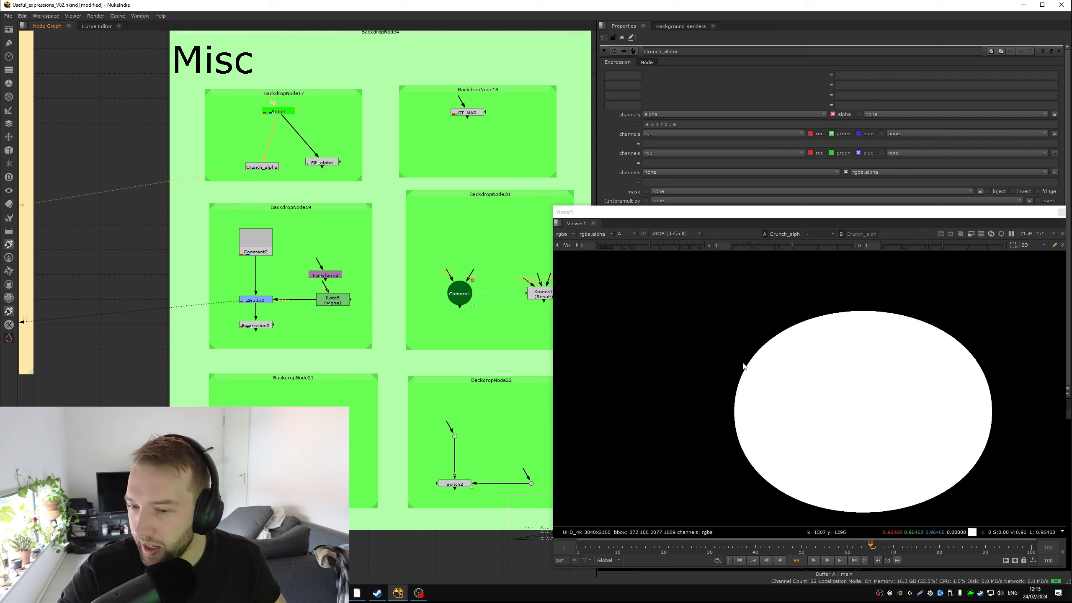
scroll(744, 365, "down", 3)
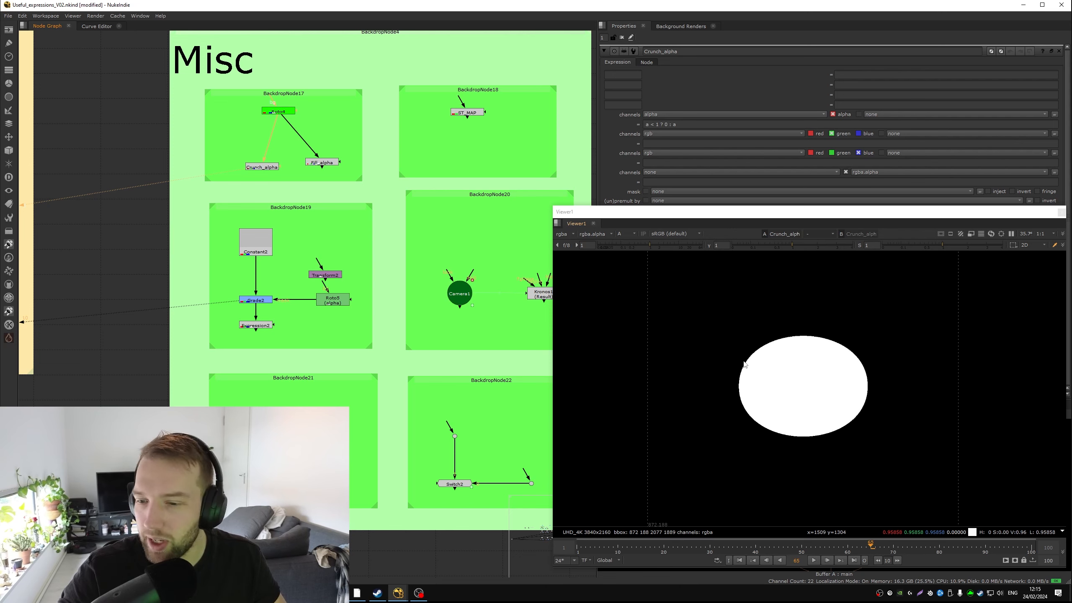
Step: Move Crunch_alpha back beside Fill_alpha, and open and view Fill_alpha with its a > 0 ? 1 : a expression
left_click(322, 162)
left_click_drag(253, 169, 226, 160)
double_click(327, 163)
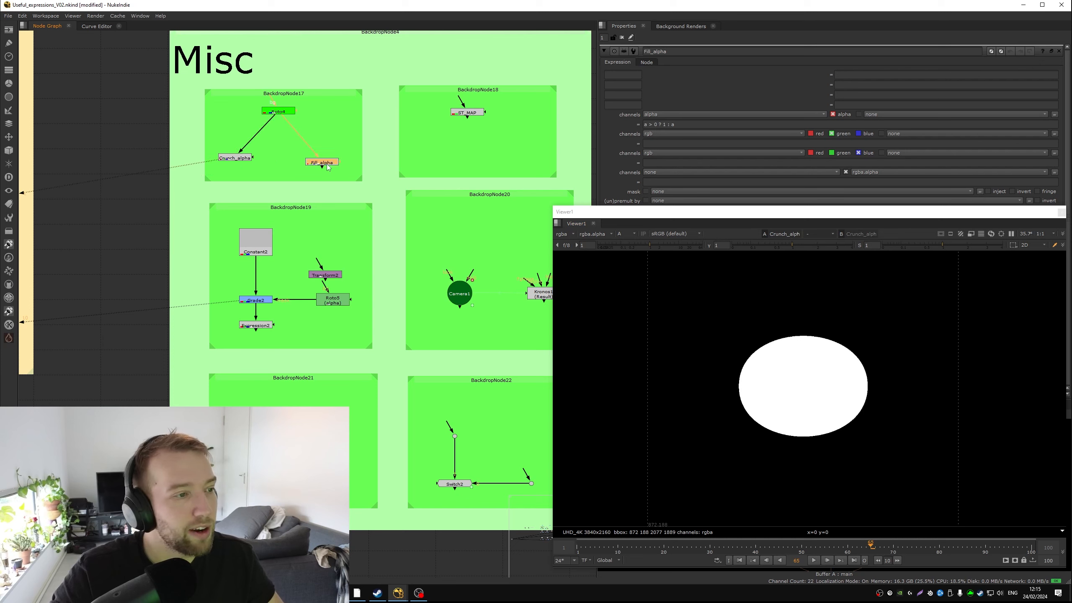
key("1")
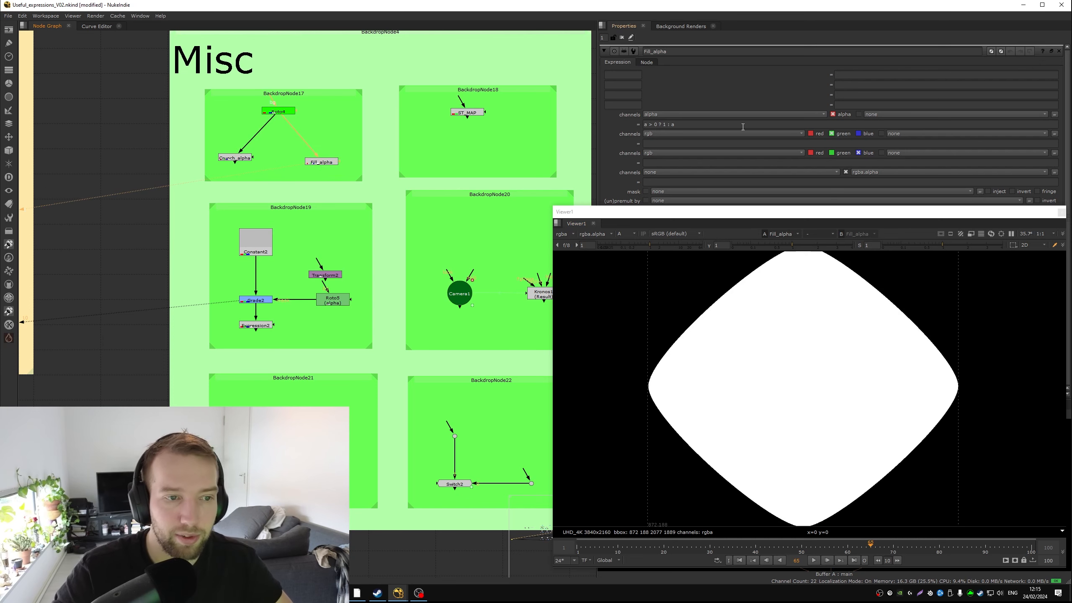
left_click_drag(742, 126, 449, 156)
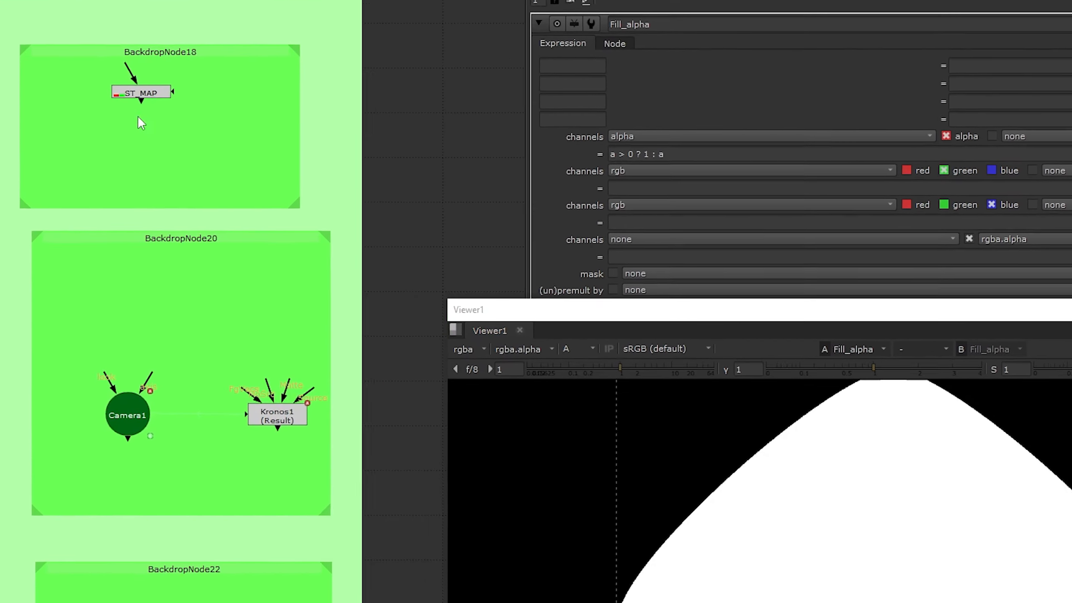
Step: Open and view the ST_MAP node, highlighting its ( x + 0.5 ) / width and ( y + .5 ) / height expressions
left_click_drag(154, 98, 177, 119)
double_click(118, 121)
key("1")
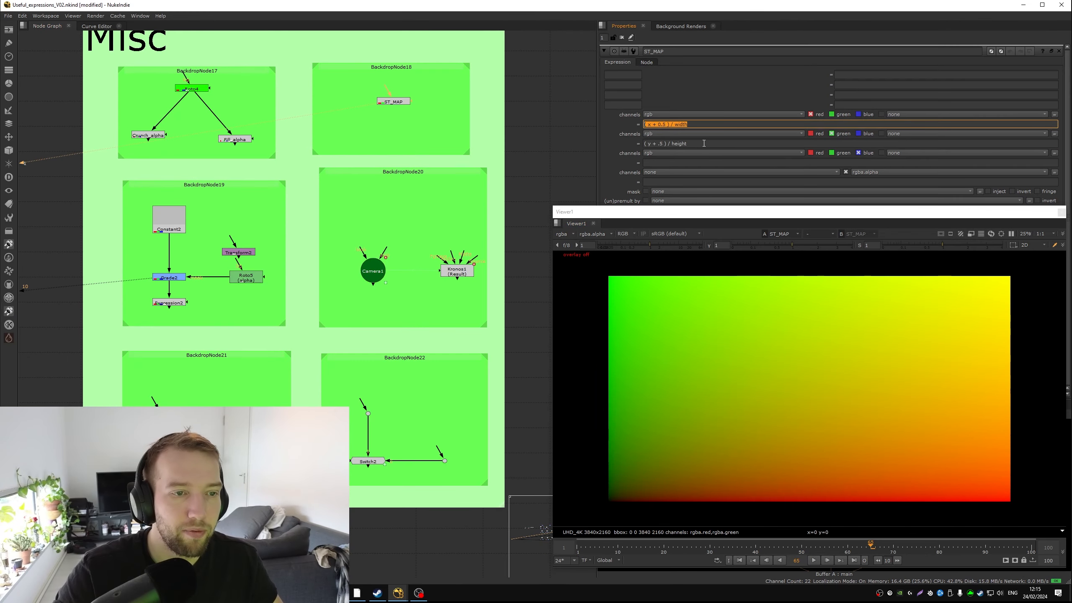
left_click_drag(703, 143, 636, 144)
Step: Open and view the Constant2 and Grade2 nodes in BackdropNode19
middle_click_drag(291, 204, 501, 161)
left_click(378, 235)
middle_click_drag(540, 83, 425, 118)
left_click(276, 191)
double_click(270, 203)
key("1")
middle_click_drag(314, 221, 315, 173)
left_click(269, 224)
double_click(268, 224)
key("1")
Step: Check the Roto mask feeding Grade2 and examine the Expression2 result in the viewer
left_click(344, 223)
key("1")
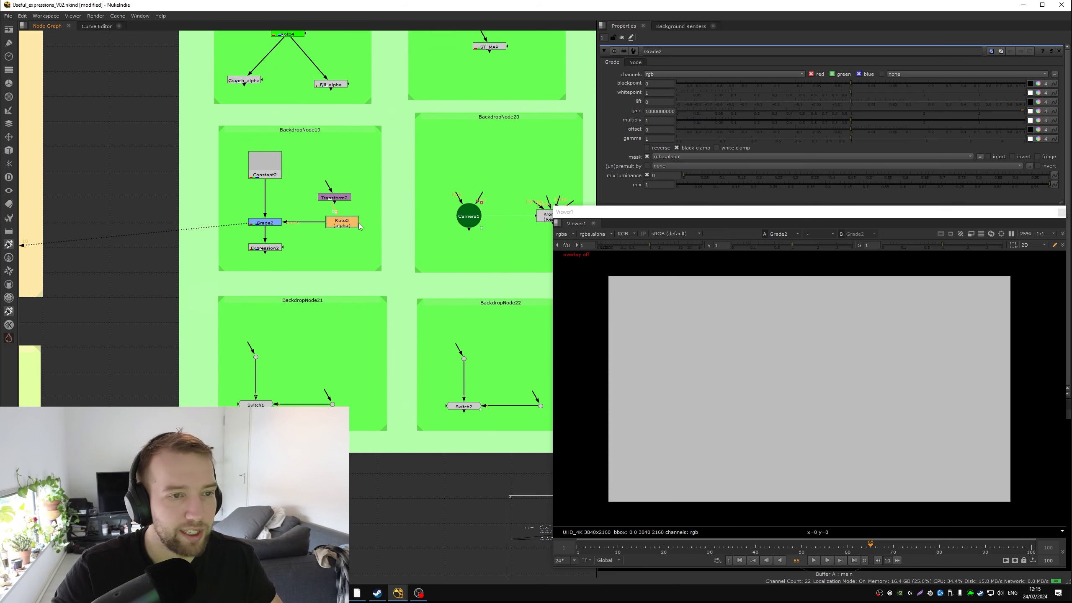
double_click(344, 223)
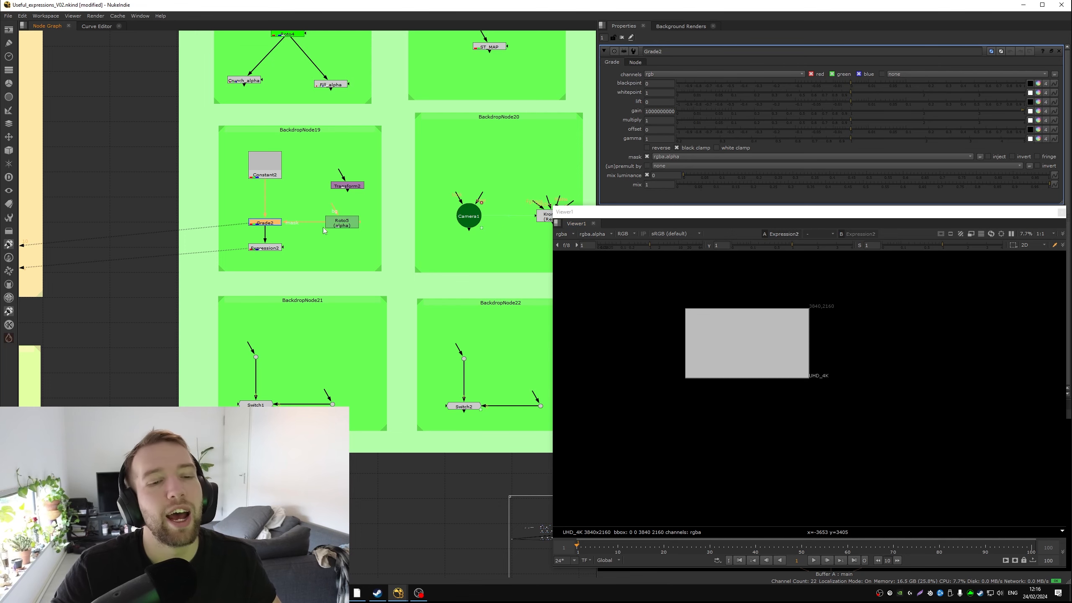
scroll(772, 330, "up", 4)
scroll(636, 265, "down", 3)
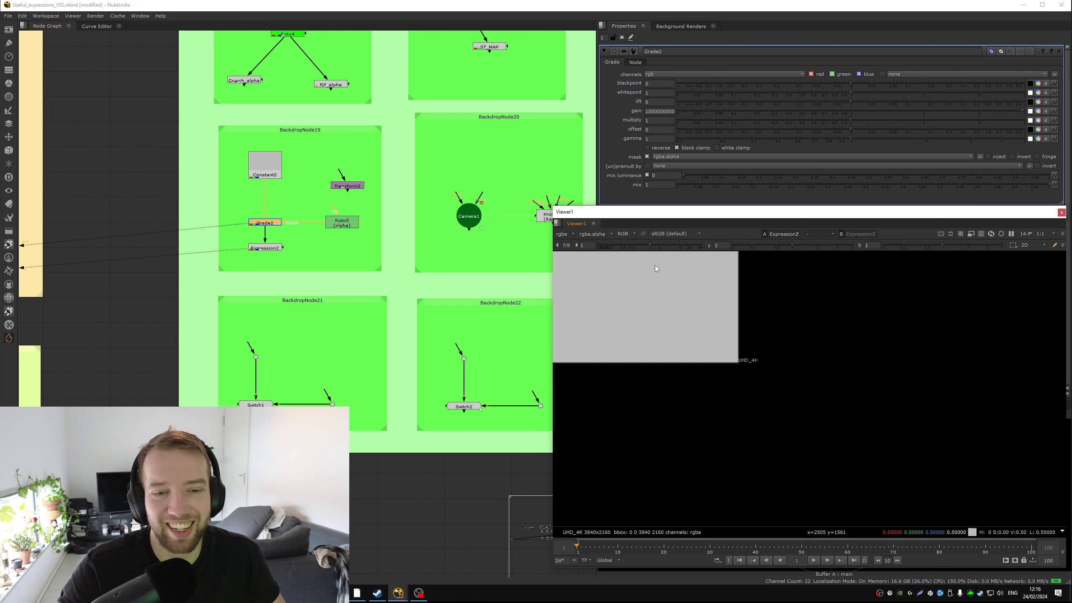
middle_click_drag(655, 264, 755, 315)
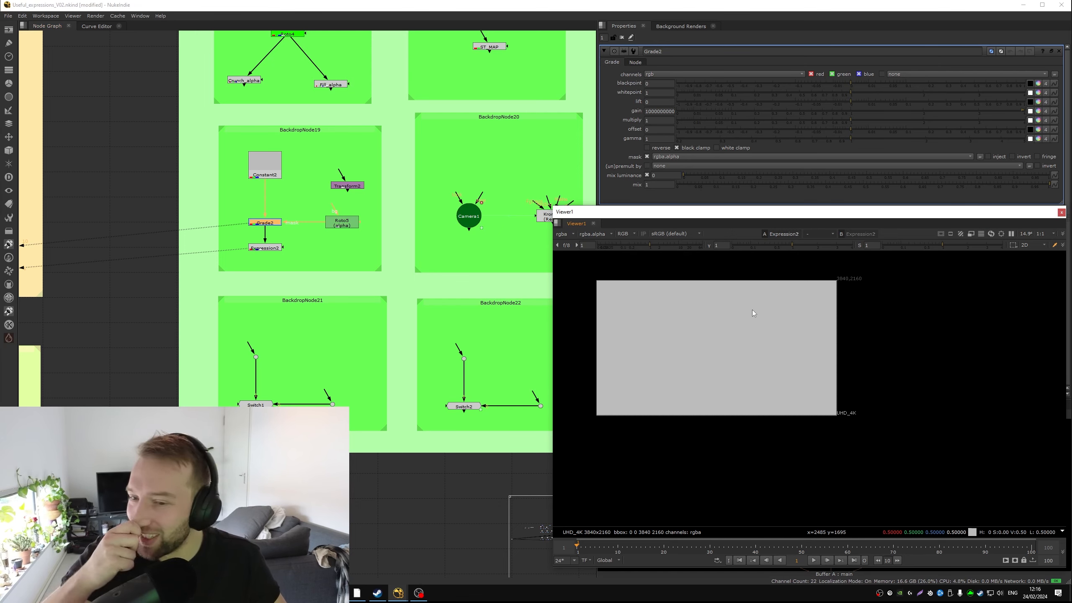
Step: View Grade2 and open its Roto5 mask node, examining the masked pixels up close in the viewer
scroll(752, 313, "up", 3)
left_click(270, 222)
key("1")
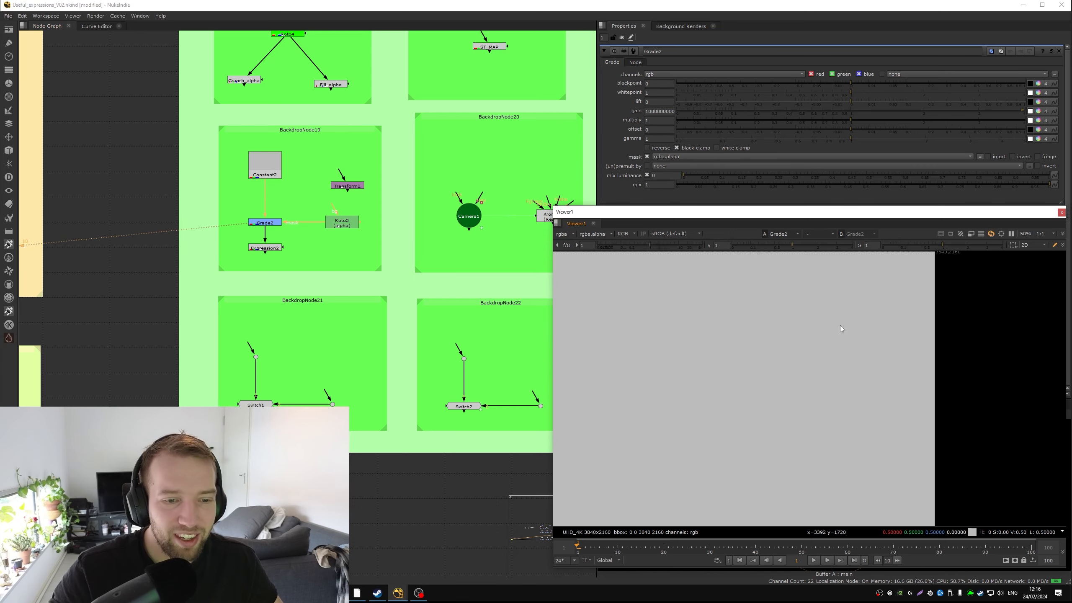
key("f")
double_click(342, 222)
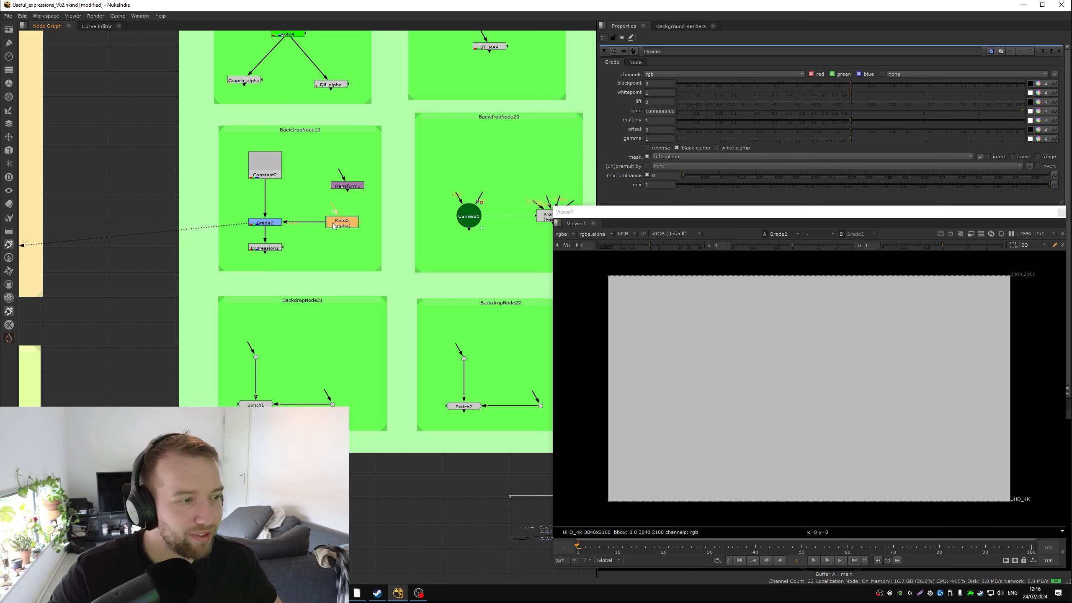
scroll(897, 333, "up", 20)
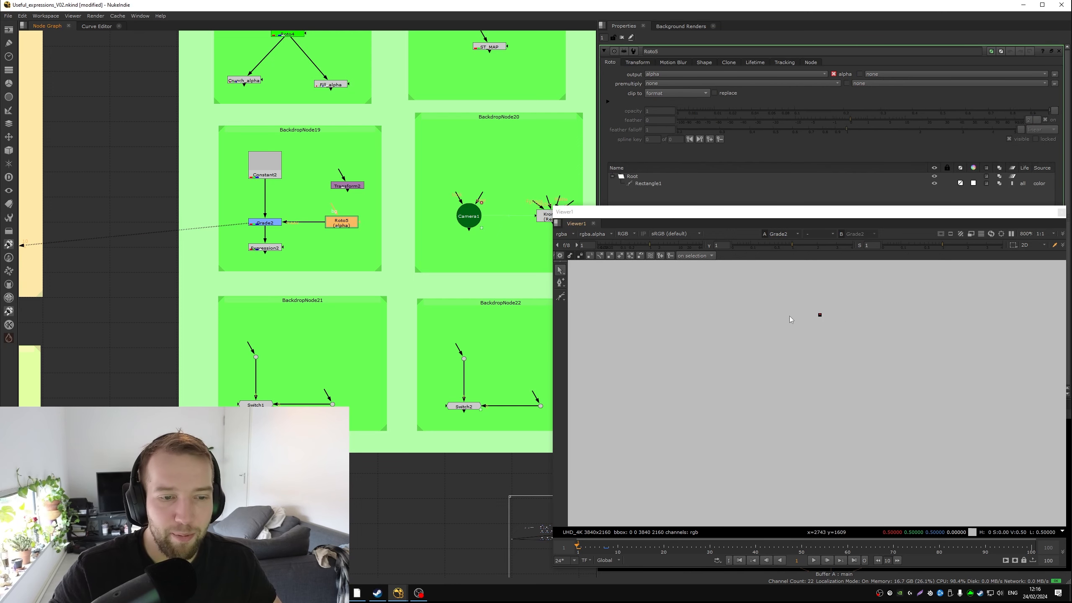
scroll(791, 312, "up", 3)
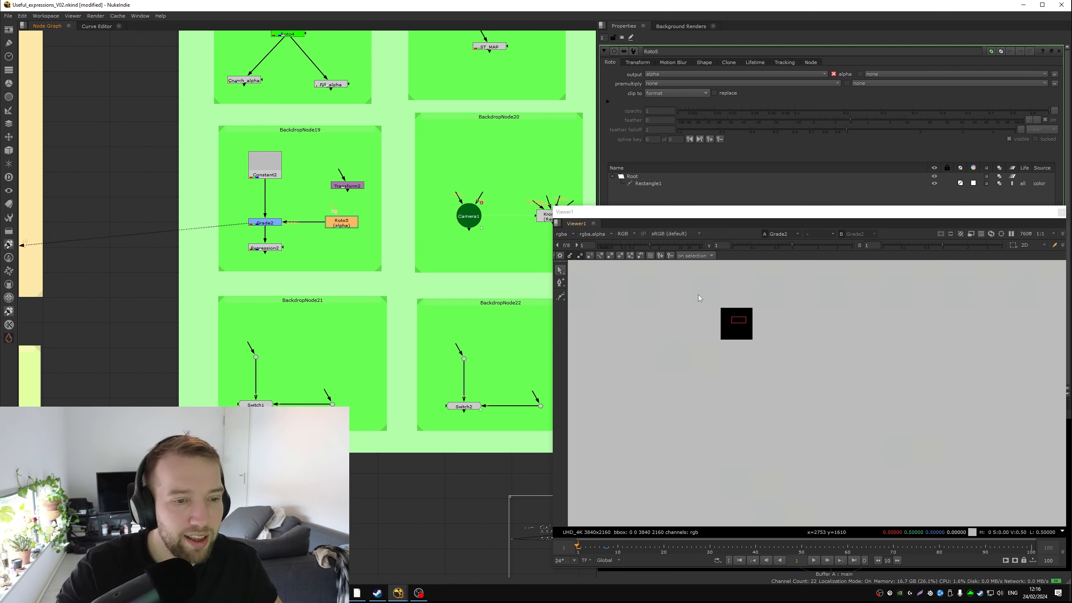
key("f")
scroll(919, 332, "up", 5)
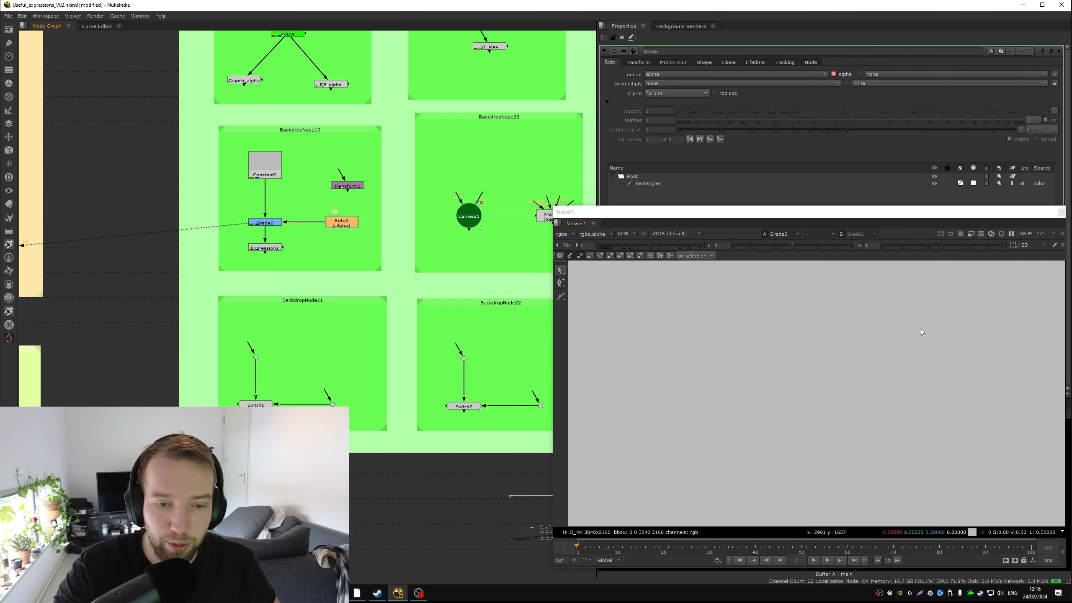
scroll(822, 322, "up", 10)
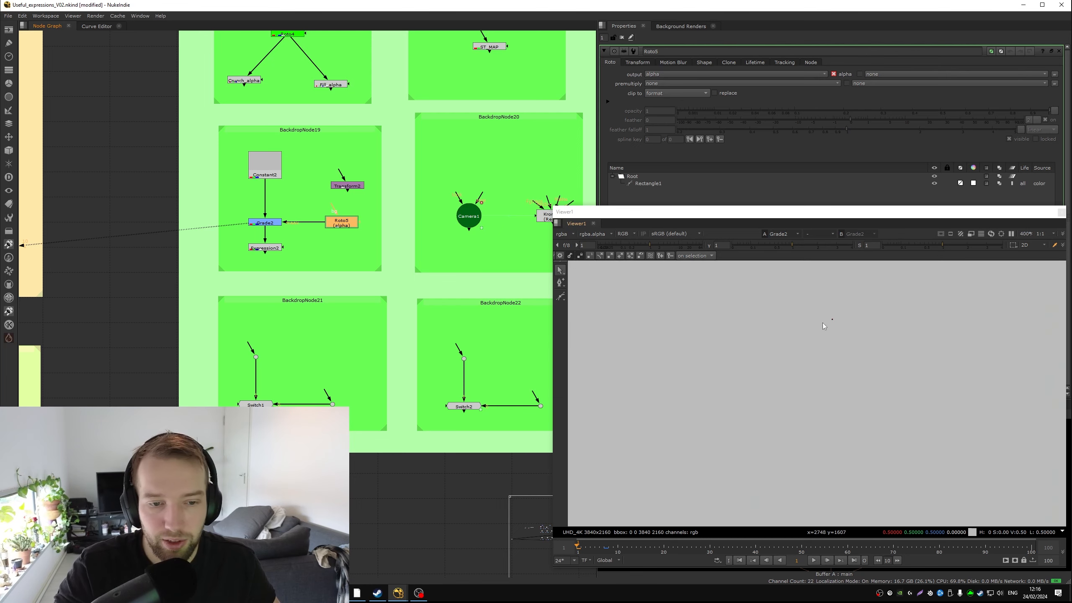
Step: Toggle the Grade2 node off and on, and open Expression2 to highlight the parts of isnan( r ) ? r(x+1,y+0) : r
left_click_drag(293, 209, 267, 219)
key("d")
key("d")
left_click(267, 218)
left_click(272, 249)
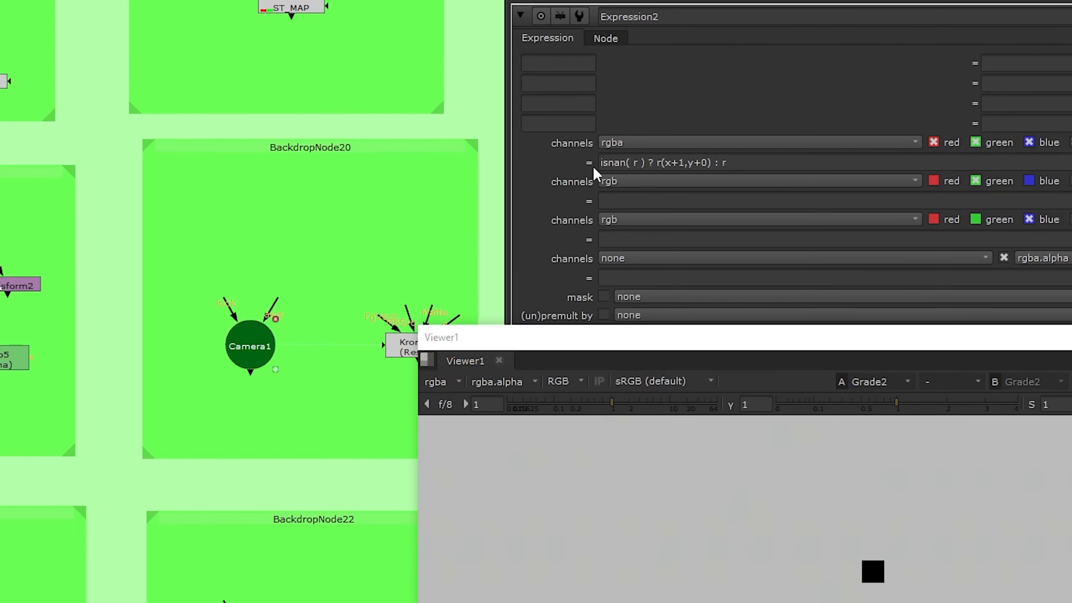
left_click_drag(600, 162, 668, 159)
left_click(643, 163)
left_click(627, 163)
double_click(619, 162)
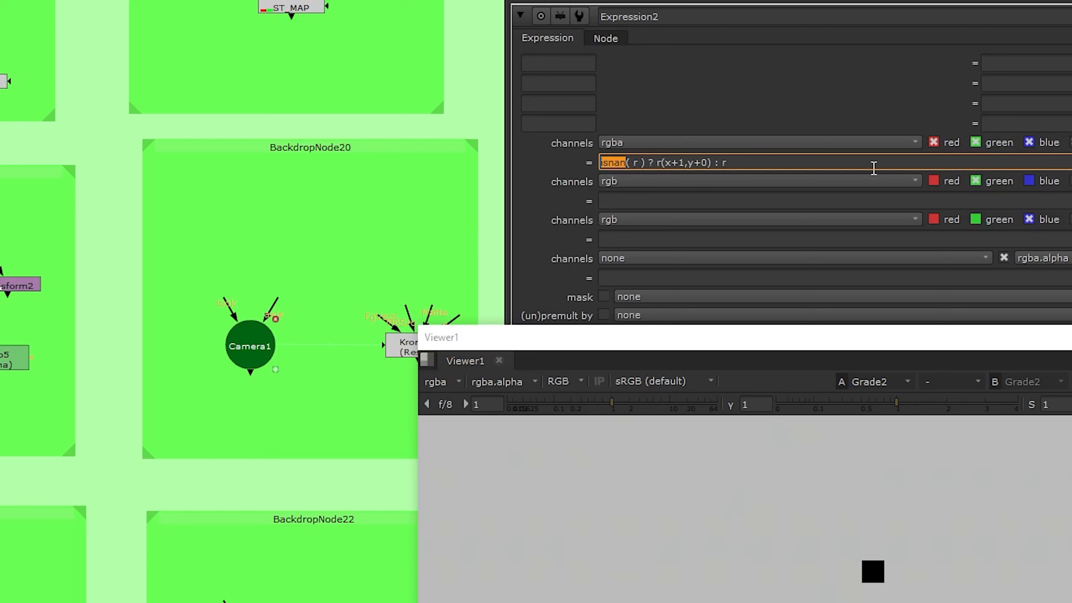
left_click(690, 162)
left_click_drag(663, 163, 674, 163)
Step: Sample the pixel beside the black one and compare the Grade2 and Expression2 results in the viewer
left_click(901, 576, "ctrl")
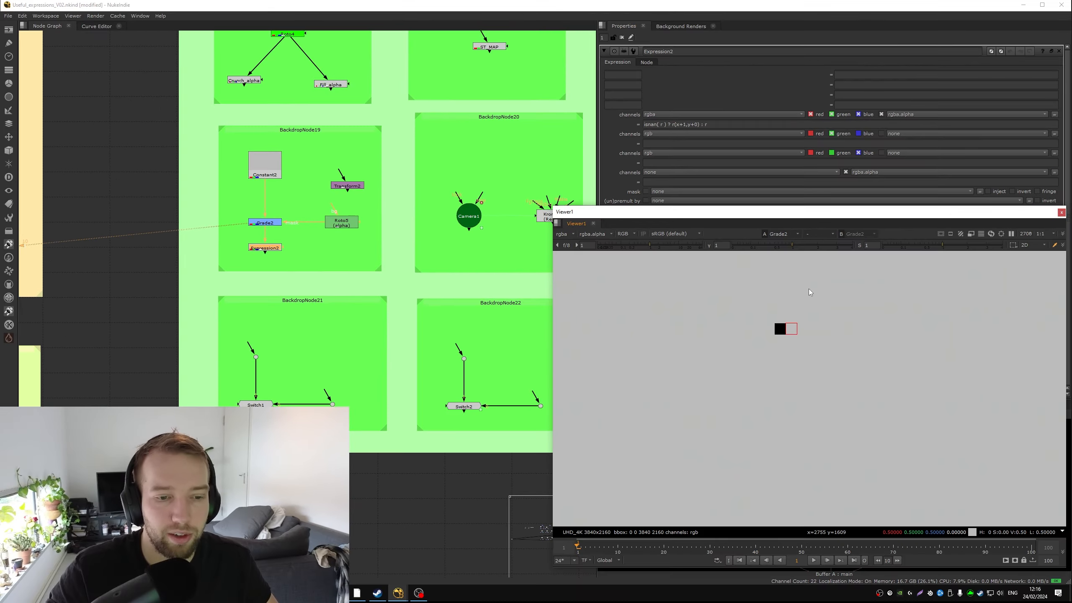
left_click(274, 253)
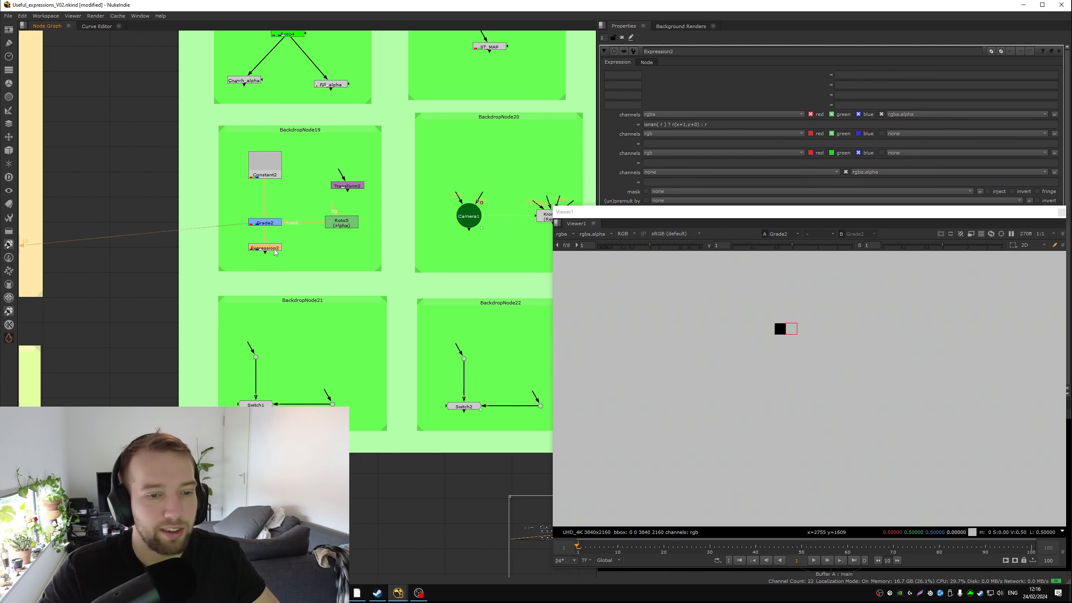
left_click(275, 249)
key("1")
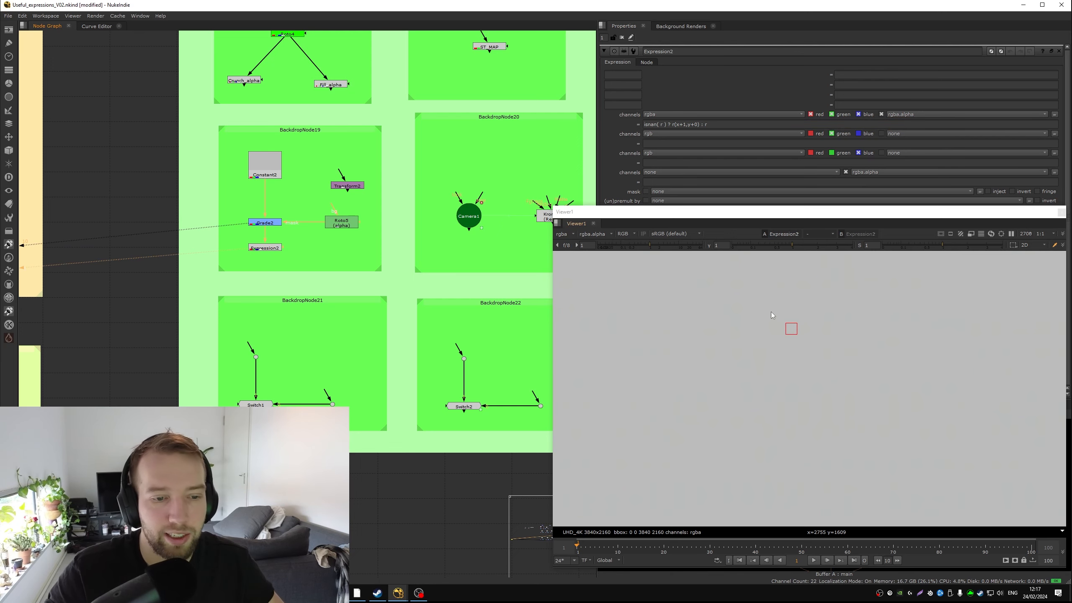
left_click(791, 333)
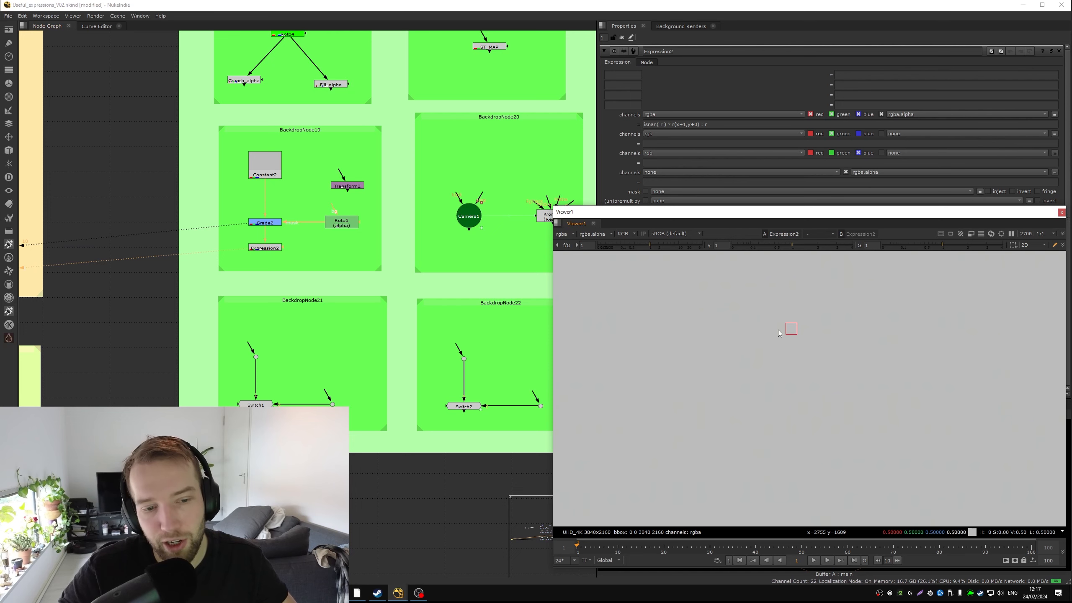
left_click_drag(302, 183, 246, 256)
key("1")
Step: Change the Expression2 formula to isnan( r ) ? r(x+1,y+1) : r and view its result
left_click(689, 124)
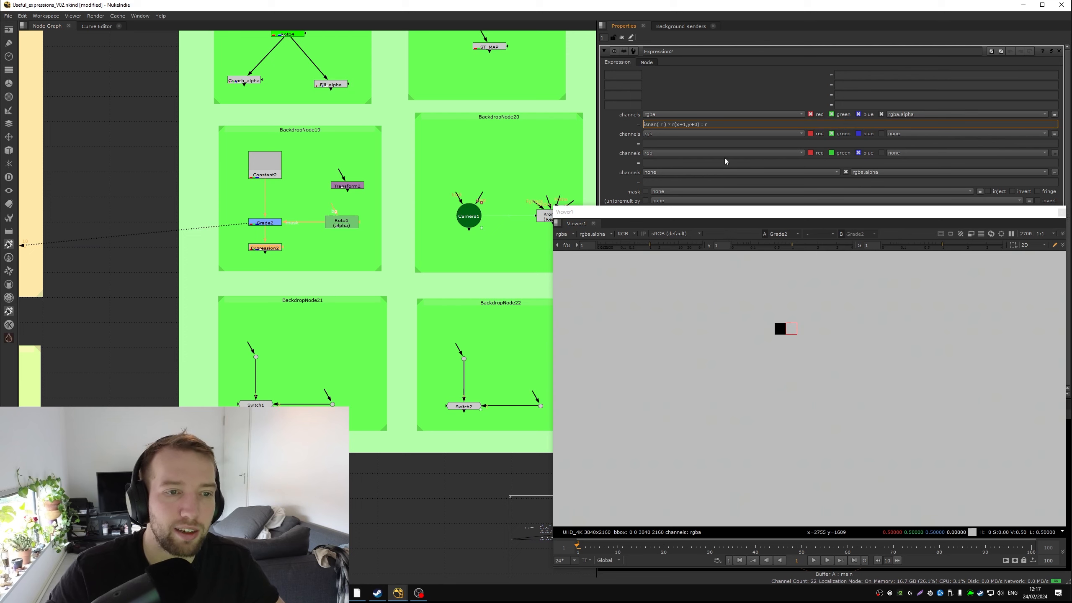
type("r")
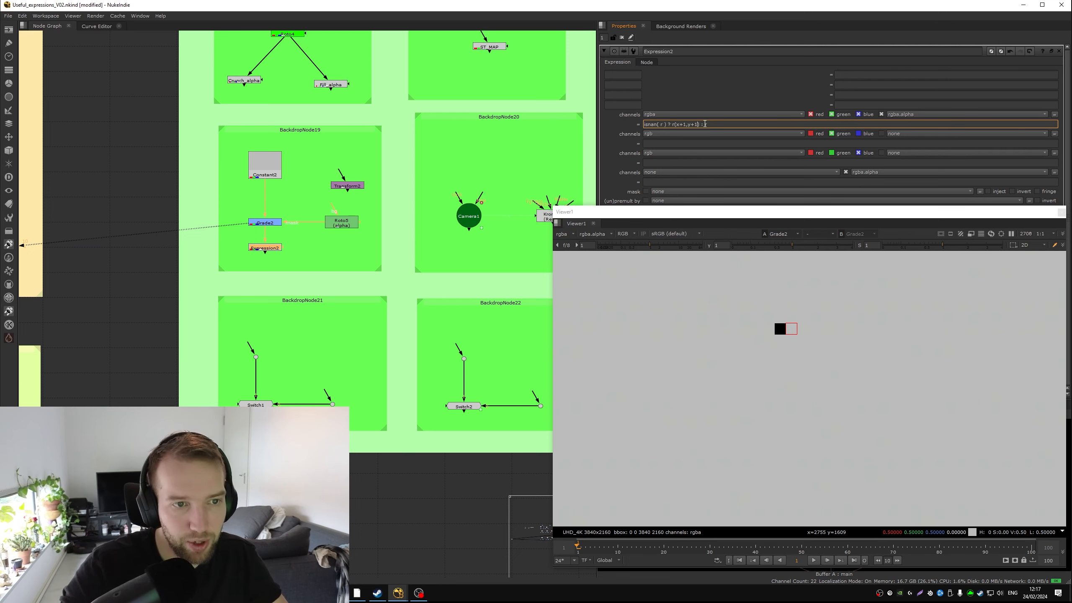
left_click_drag(297, 233, 230, 259)
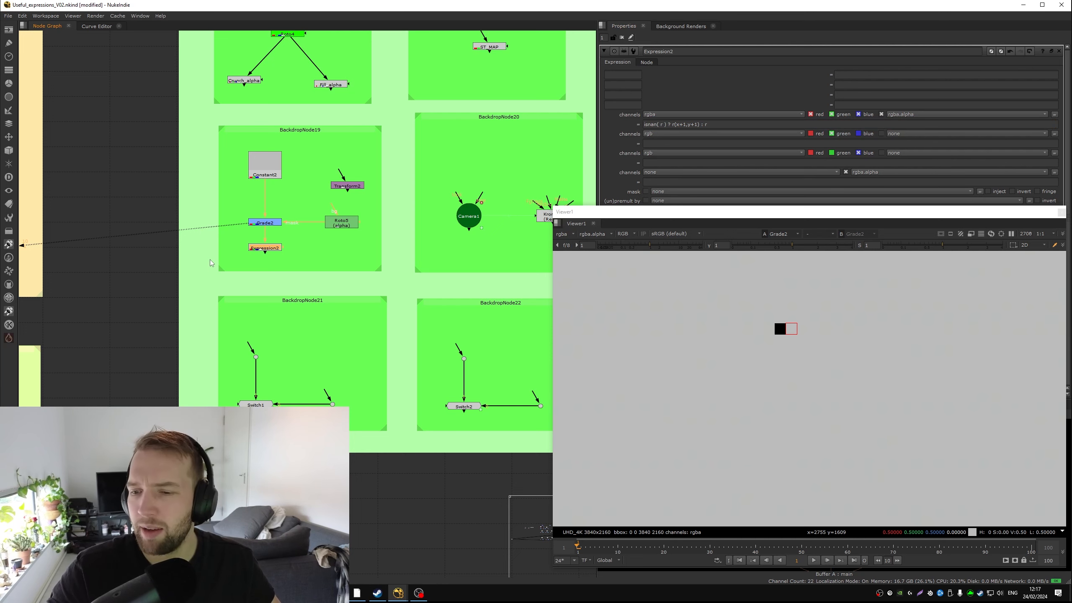
key("1")
left_click(388, 282)
key("ctrl+z")
left_click_drag(373, 247, 213, 277)
key("1")
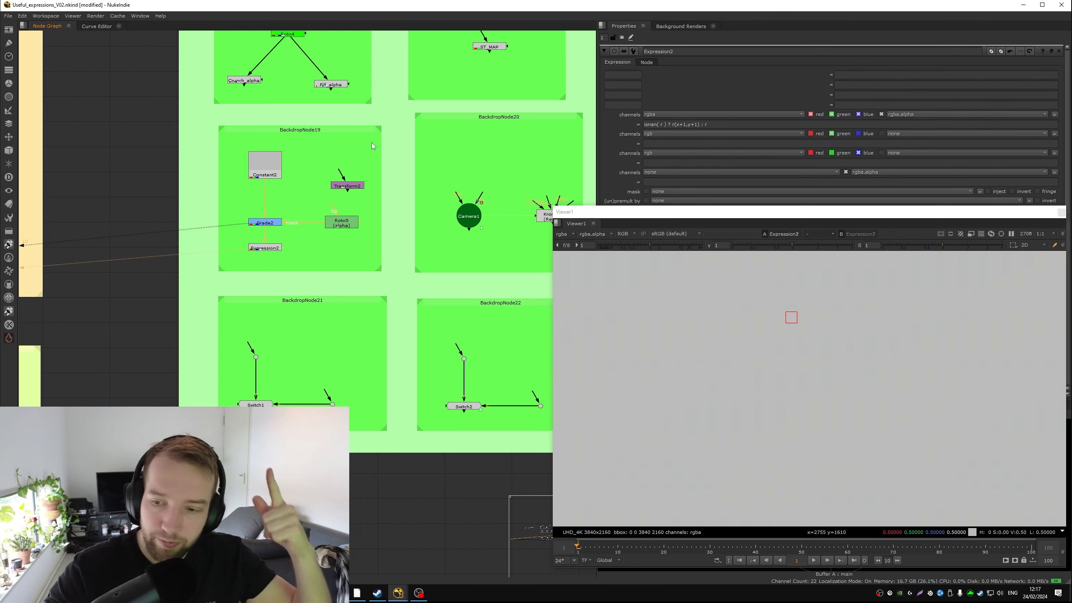
Step: Open the Camera1 node in BackdropNode20 and view it in 3D
middle_click_drag(446, 154, 347, 158)
left_click(372, 211)
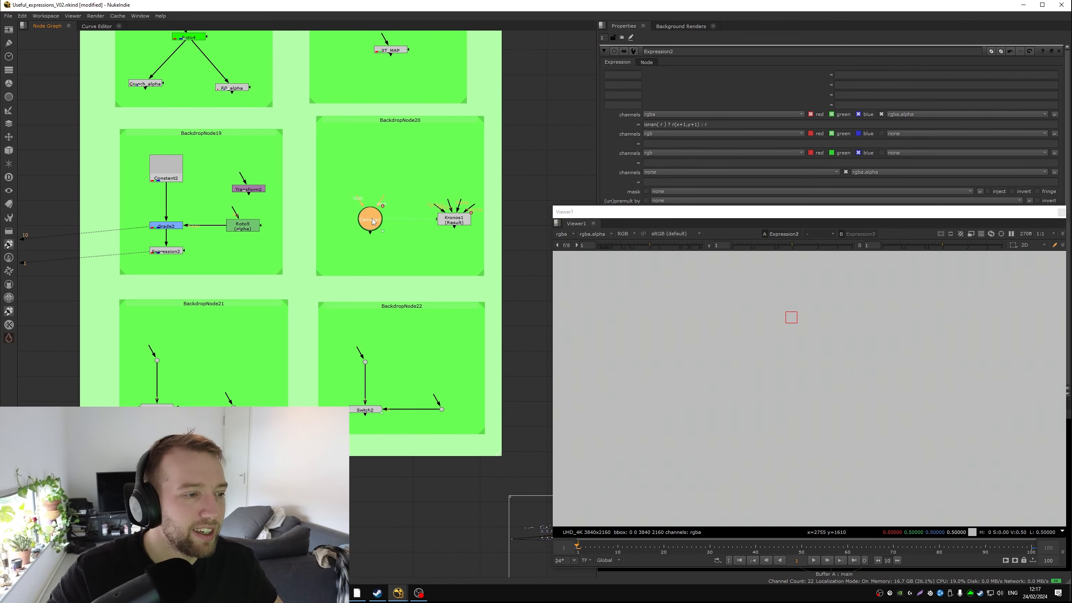
middle_click_drag(391, 222, 355, 218)
double_click(337, 213)
mouse_move(337, 213)
left_mouse_down()
mouse_move(336, 146)
mouse_move(333, 210)
left_mouse_up()
key("1")
left_click(430, 215)
left_click(778, 329)
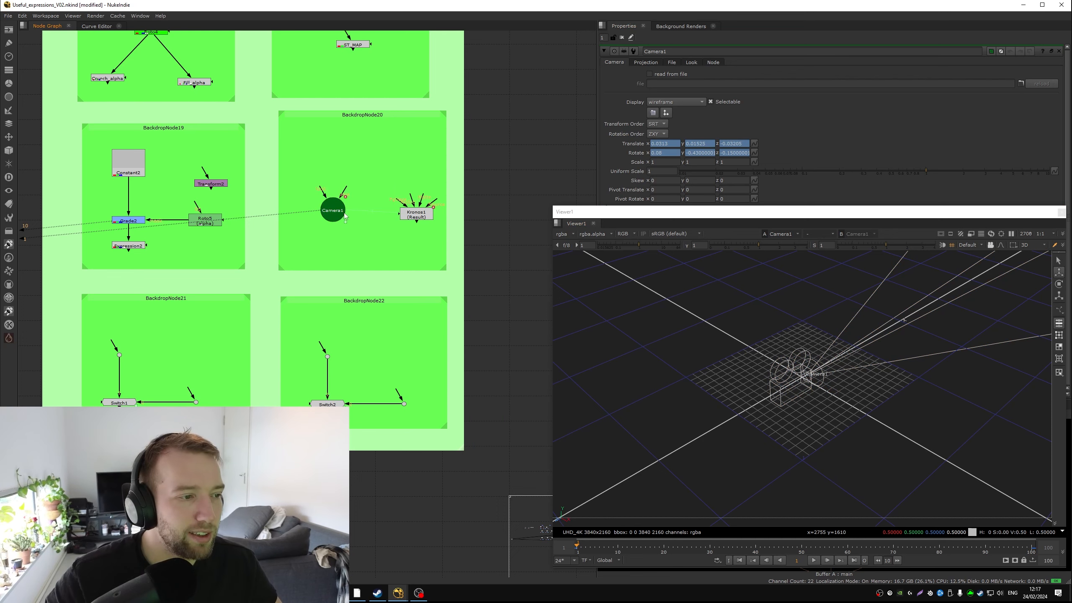
Step: Open and view Kronos1, scrubbing the timeline to check its animated Frame value
double_click(421, 215)
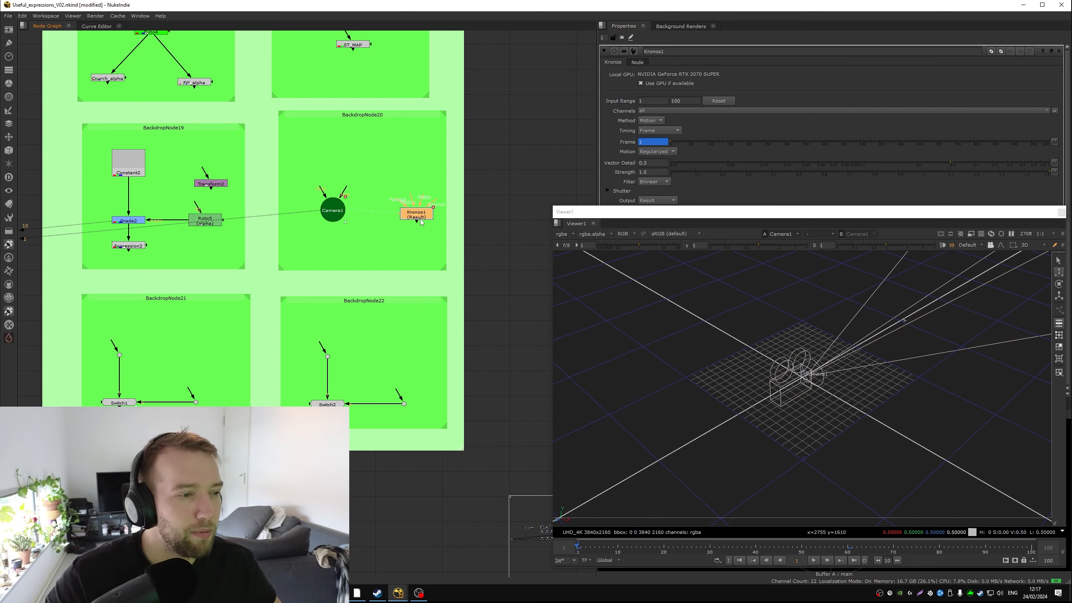
key("1")
left_click(846, 547)
left_click(612, 549)
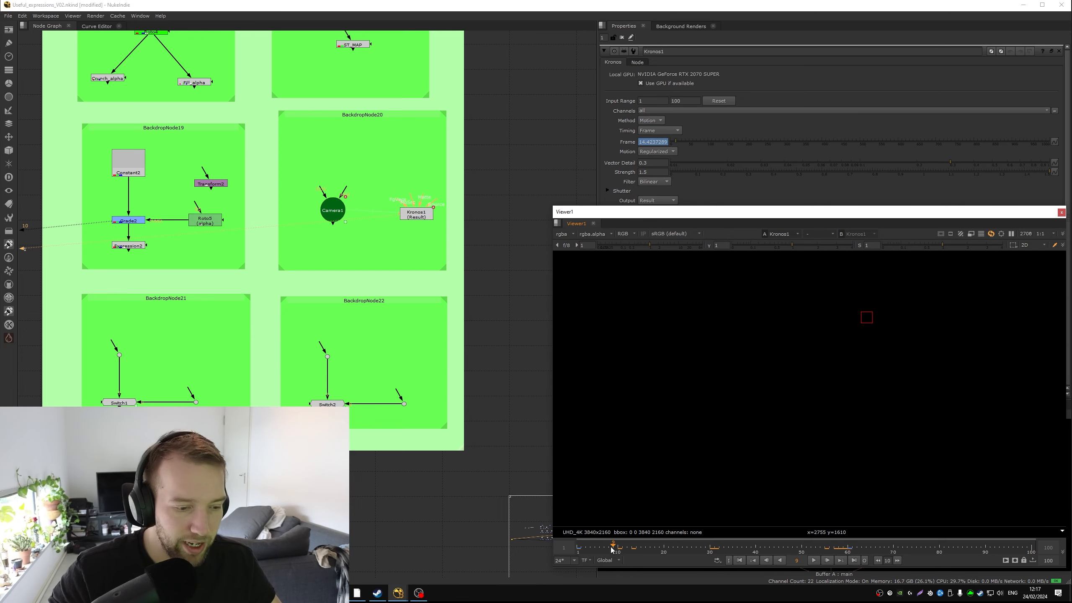
left_click(428, 209)
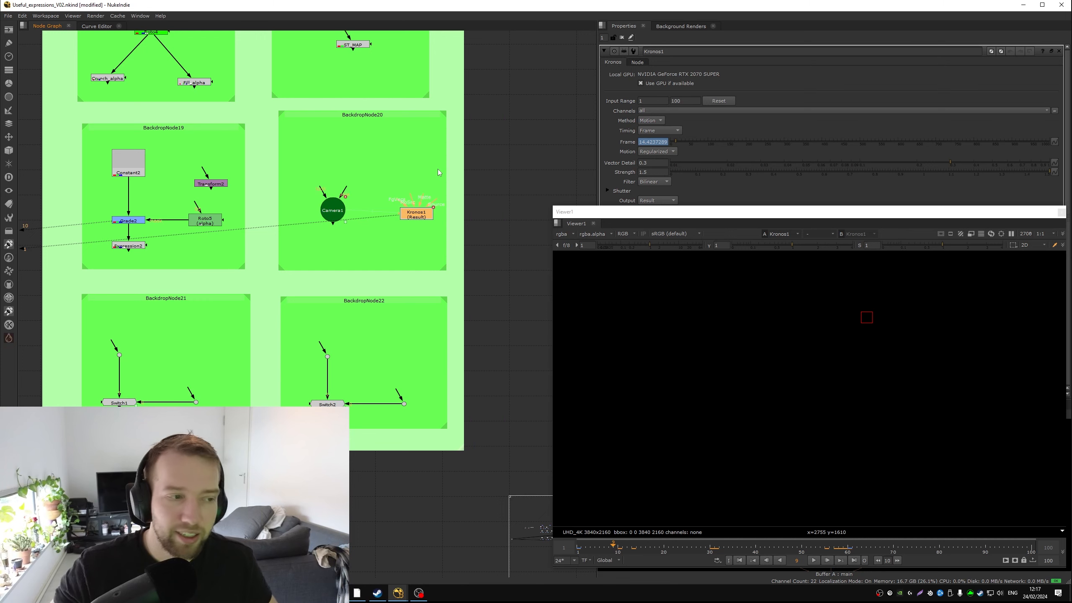
Step: Move Camera1 higher inside BackdropNode20, and check the expression on the Frame value of Kronos1
left_click_drag(338, 205, 370, 160)
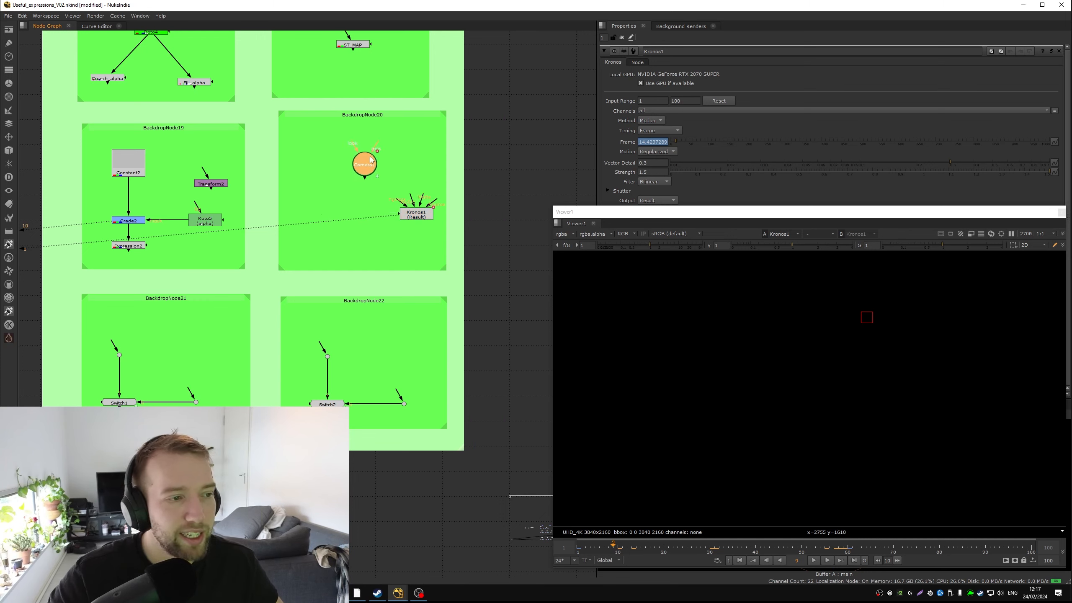
double_click(371, 160)
double_click(416, 214)
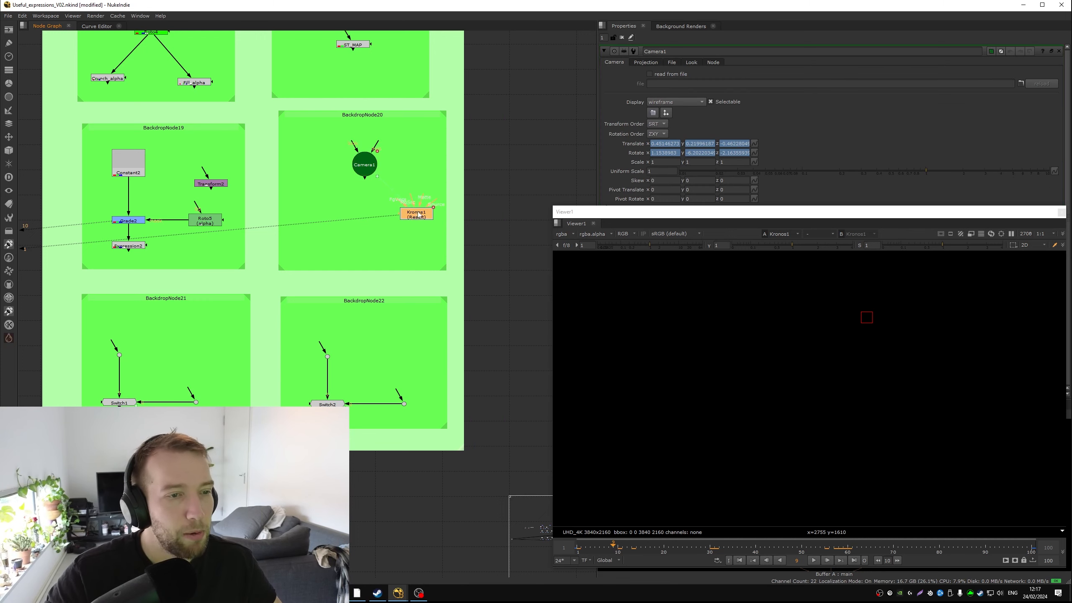
key("equal")
key("ctrl+c")
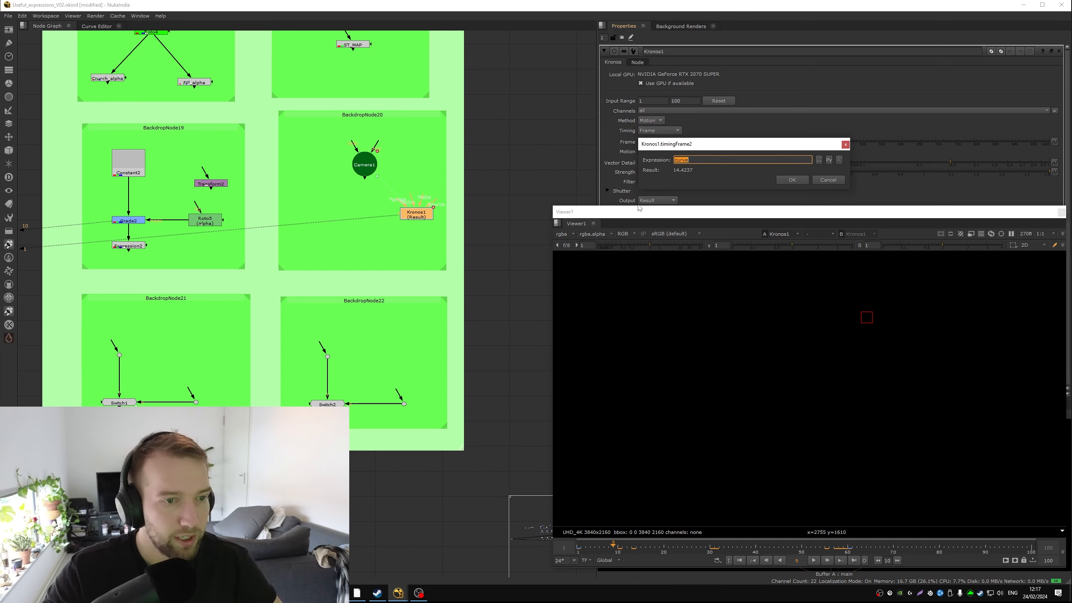
key("Escape")
Step: Open Camera1 and review its translate expressions, curve(Kronos1.timingFrame2)
double_click(364, 164)
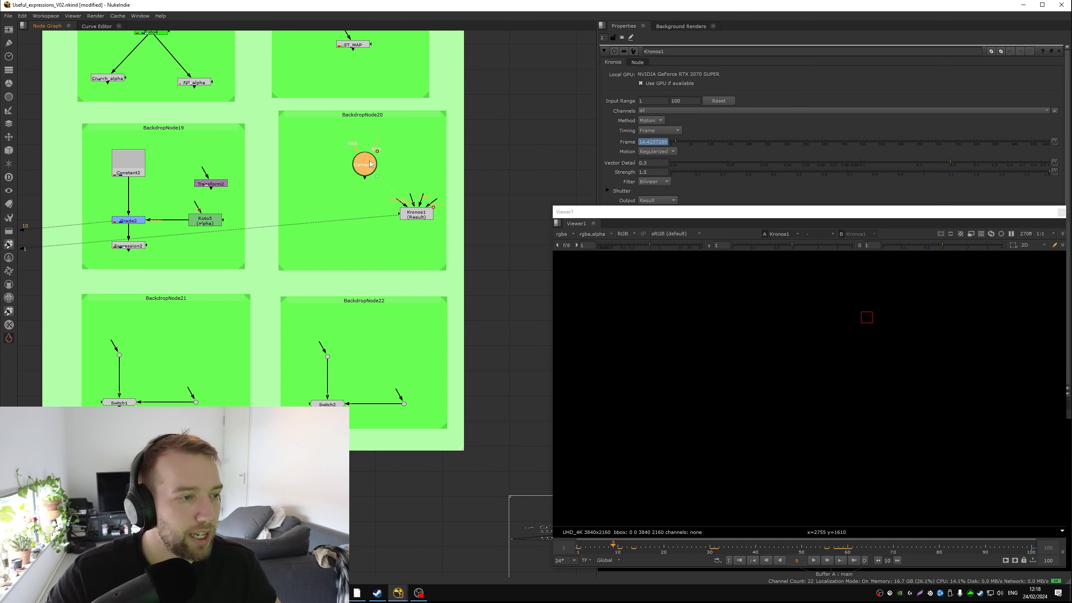
right_click(754, 144)
left_click(776, 201)
left_click(840, 167)
key("ctrl+a")
left_click(768, 169)
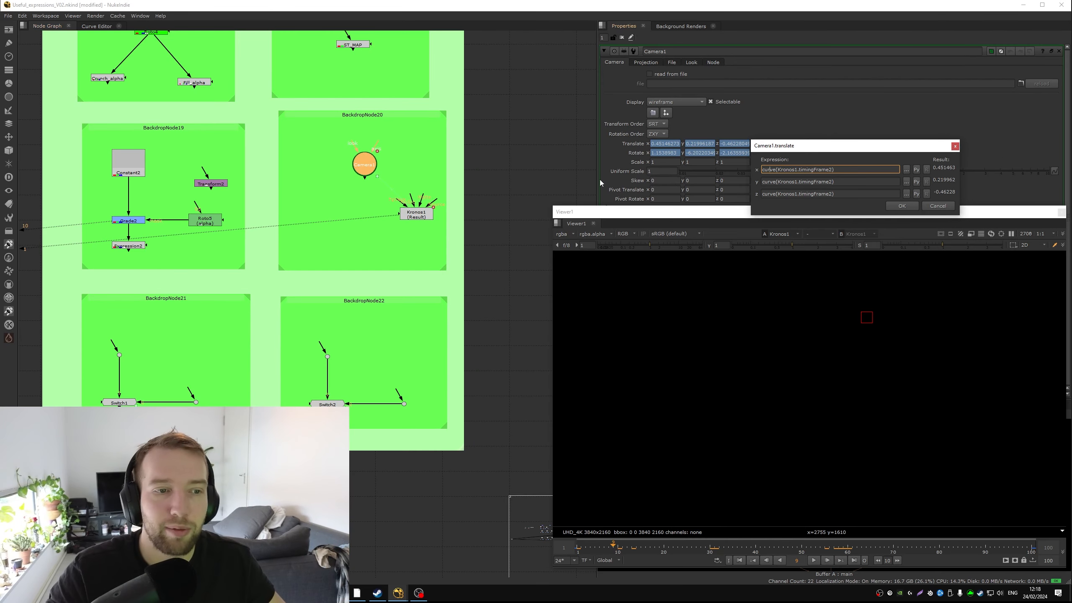
key("Escape")
Step: Duplicate Camera1 beside the original and set the copy's x, y and z translate expressions to curve
double_click(416, 214)
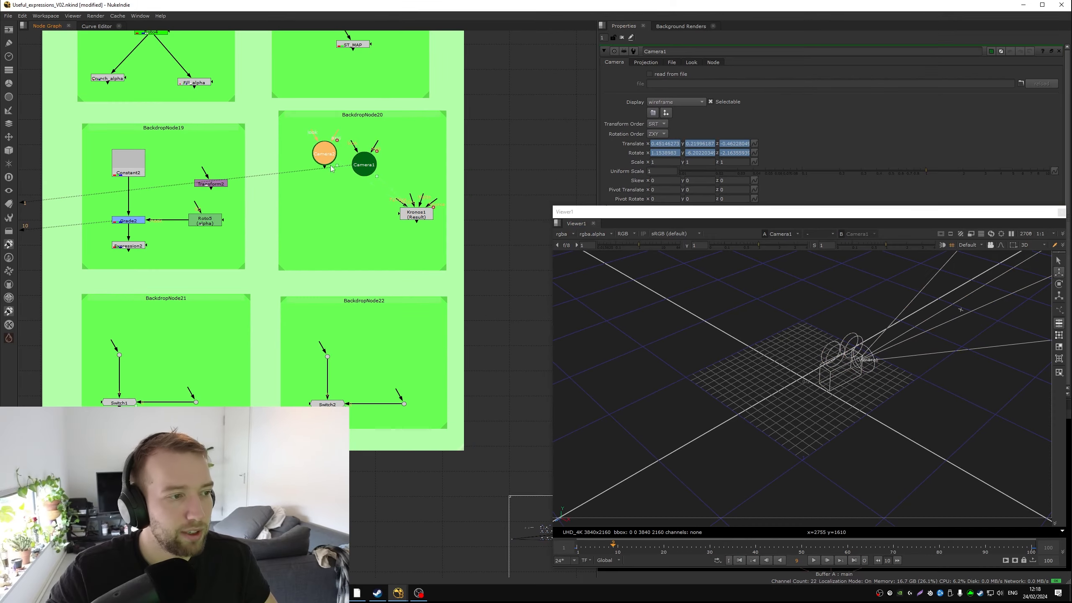
left_click(324, 153)
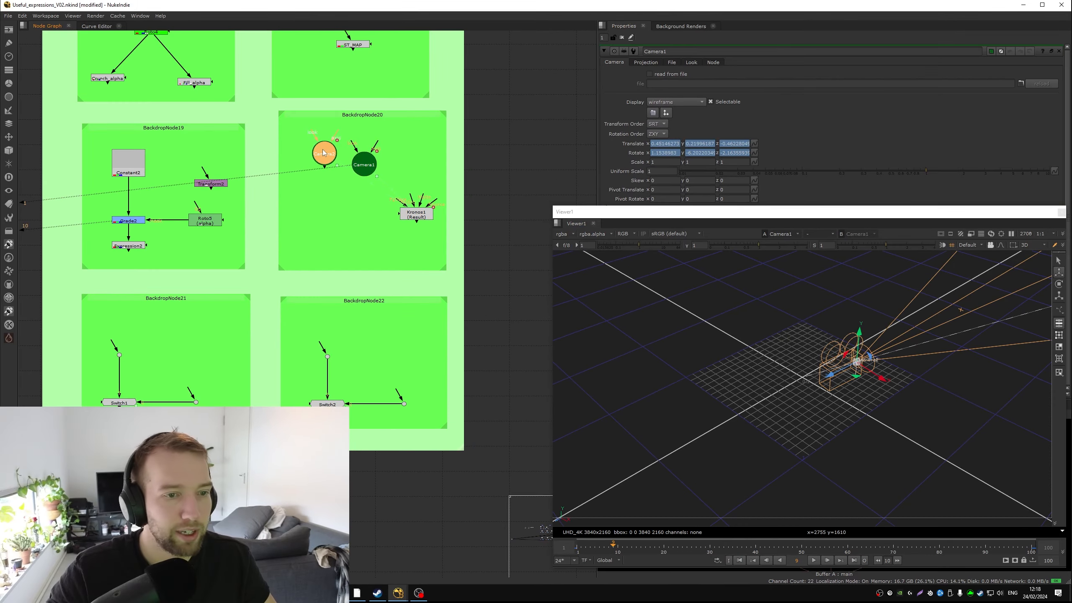
left_click(754, 143)
left_click(792, 203)
key("BackSpace")
triple_click(849, 181)
key("BackSpace")
triple_click(850, 194)
key("BackSpace")
left_click(807, 171)
type("curve")
left_click(782, 182)
key("ctrl+v")
left_click(791, 193)
key("ctrl+v")
left_click(957, 207)
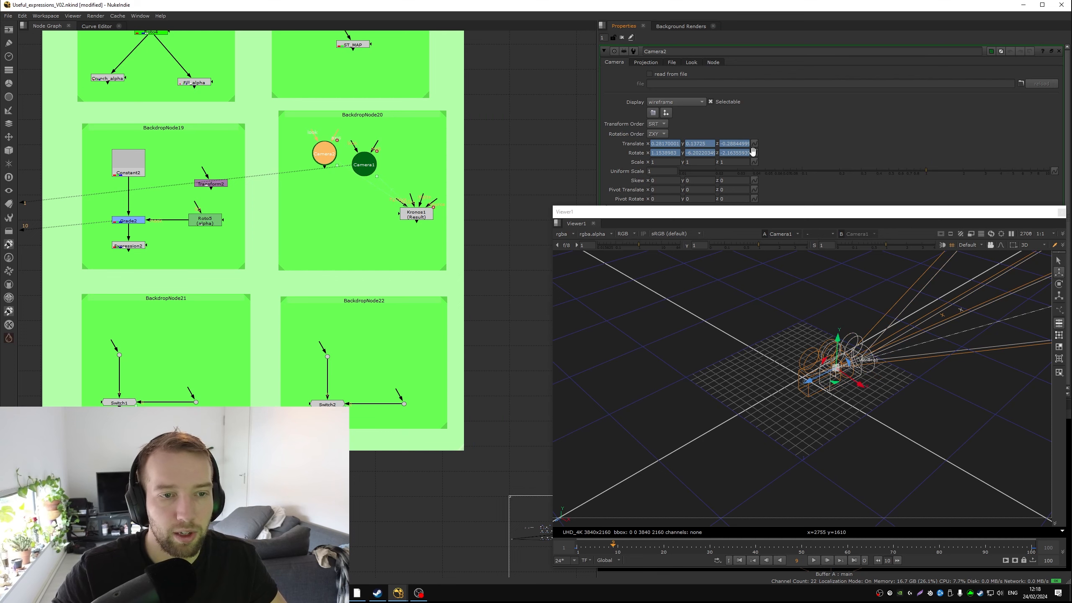
Step: Set the x, y and z rotate expressions of Camera2 to curve
left_click(753, 152)
left_click(775, 211)
key("ctrl+v")
left_click(818, 191)
key("ctrl+v")
key("ctrl+a")
key("ctrl+v")
left_click(821, 203)
key("ctrl+a")
key("ctrl+v")
left_click(1015, 215)
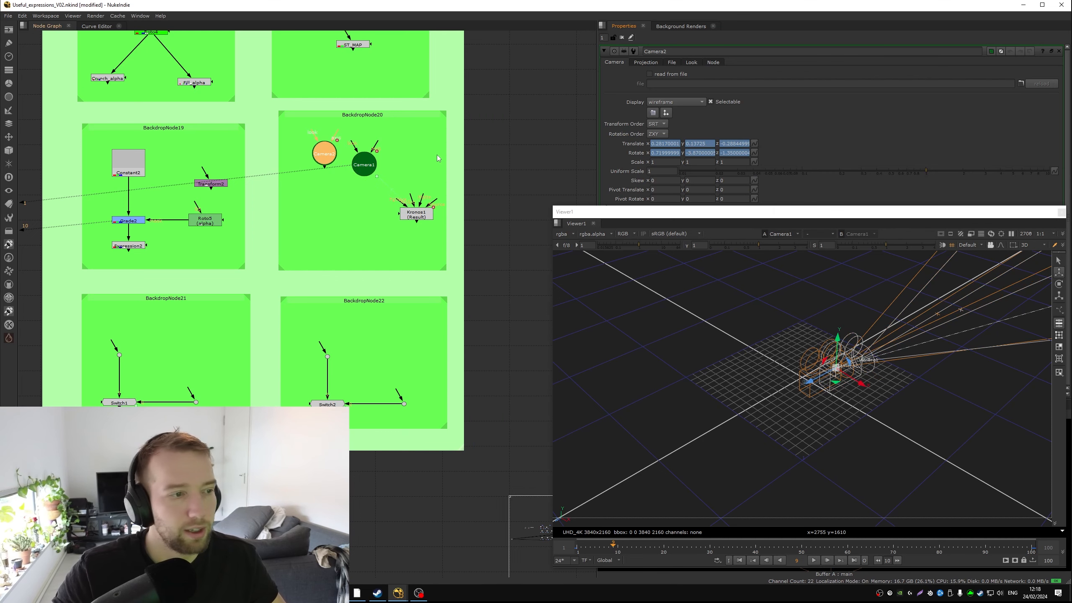
Step: Go to frame 32 to compare Camera1 with Camera2 in the 3D view, and widen the node properties area
left_click(719, 547)
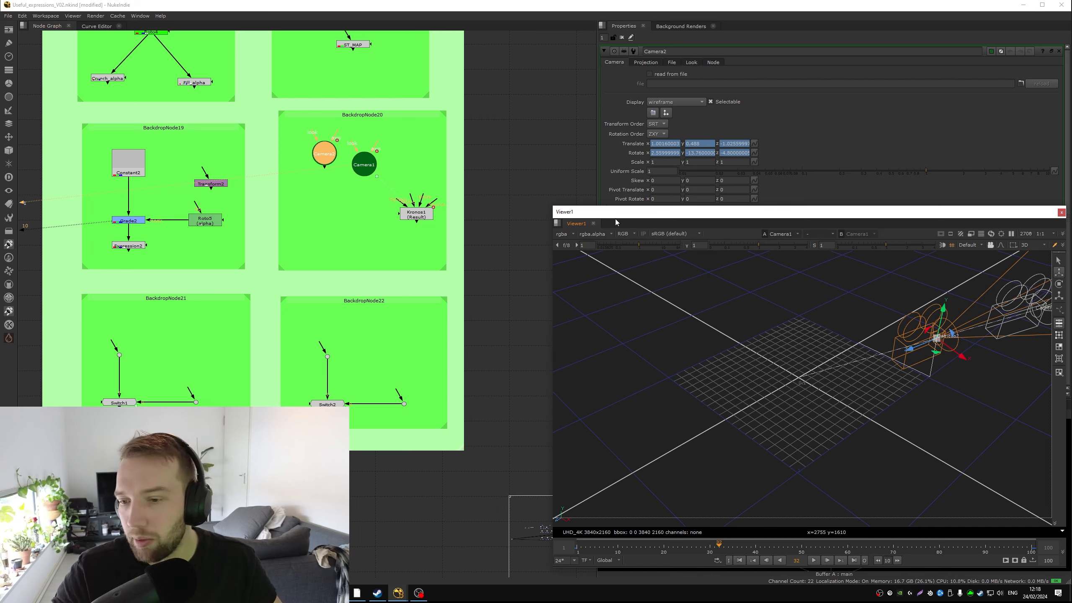
left_click_drag(596, 174, 557, 177)
left_click(514, 188)
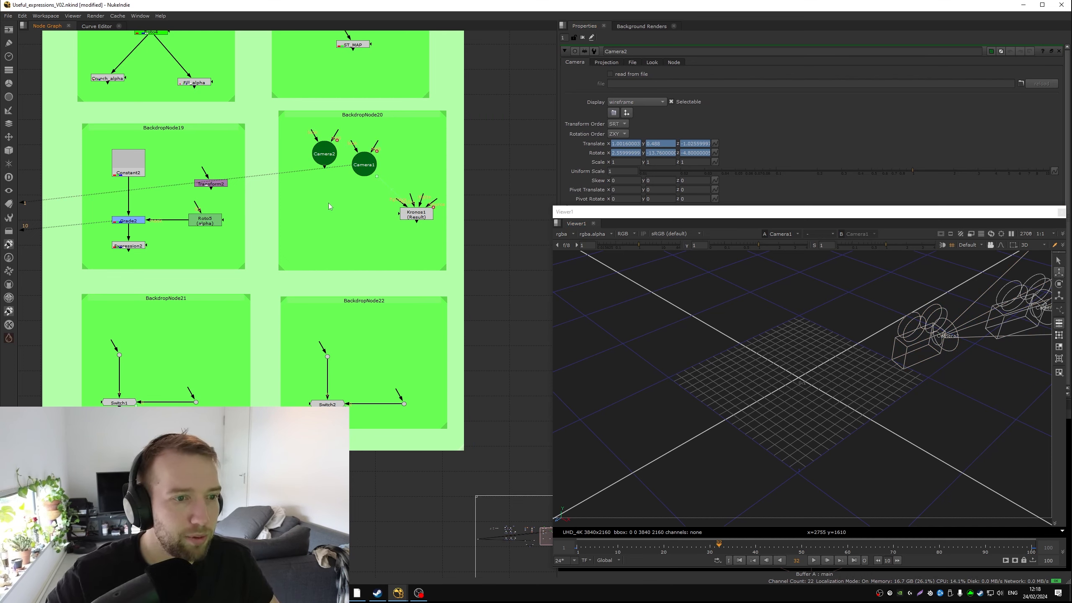
Step: Check the Kronos1 settings again and open Camera1's rotate expressions, curve(Kronos1.timingFrame2)
left_click(429, 218)
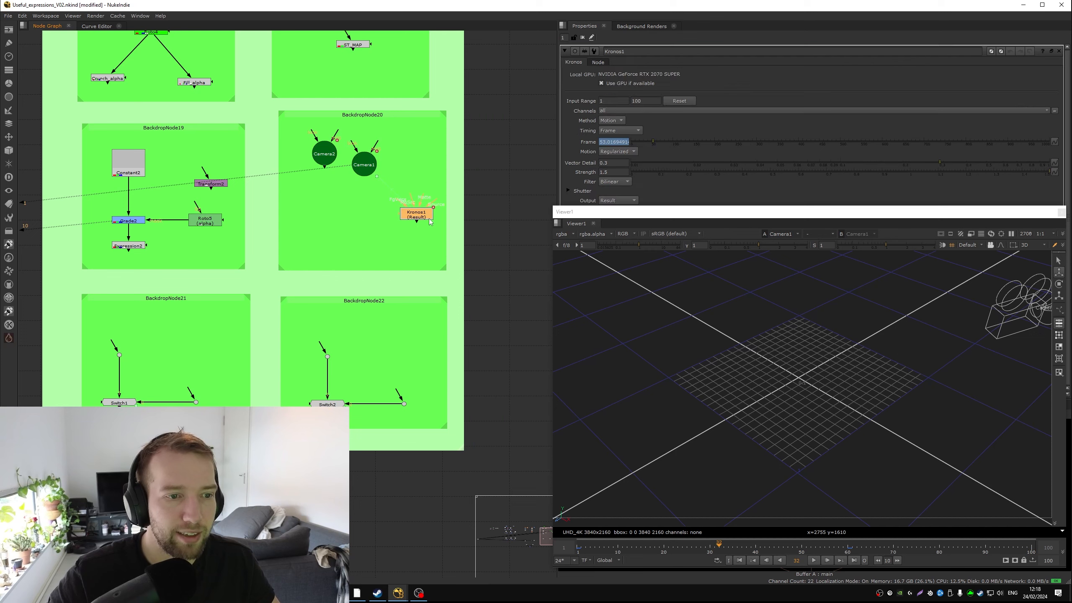
left_click(354, 165)
left_click(714, 152)
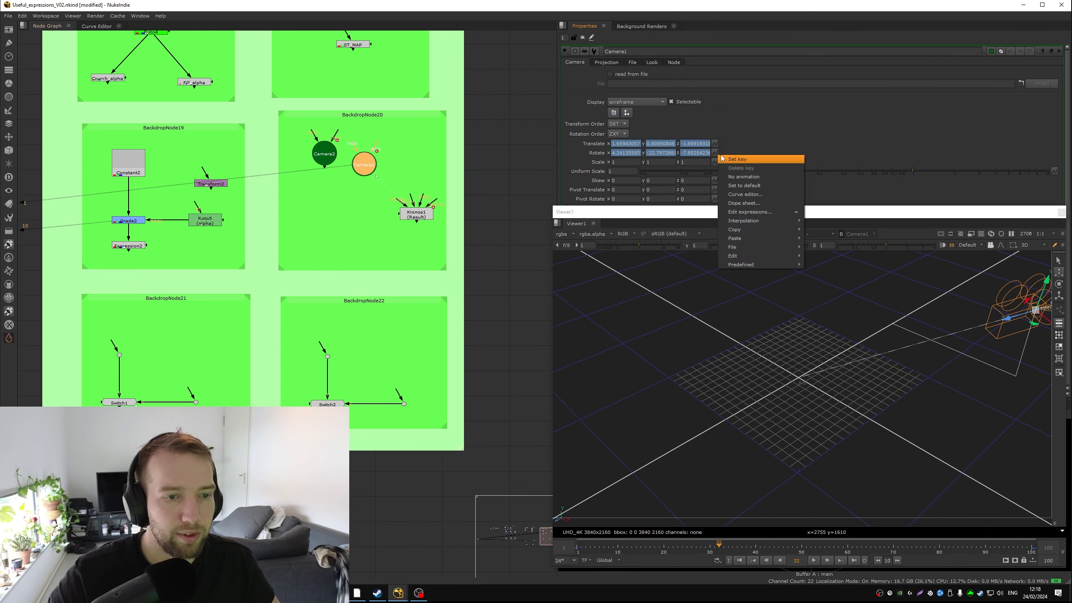
left_click(750, 211)
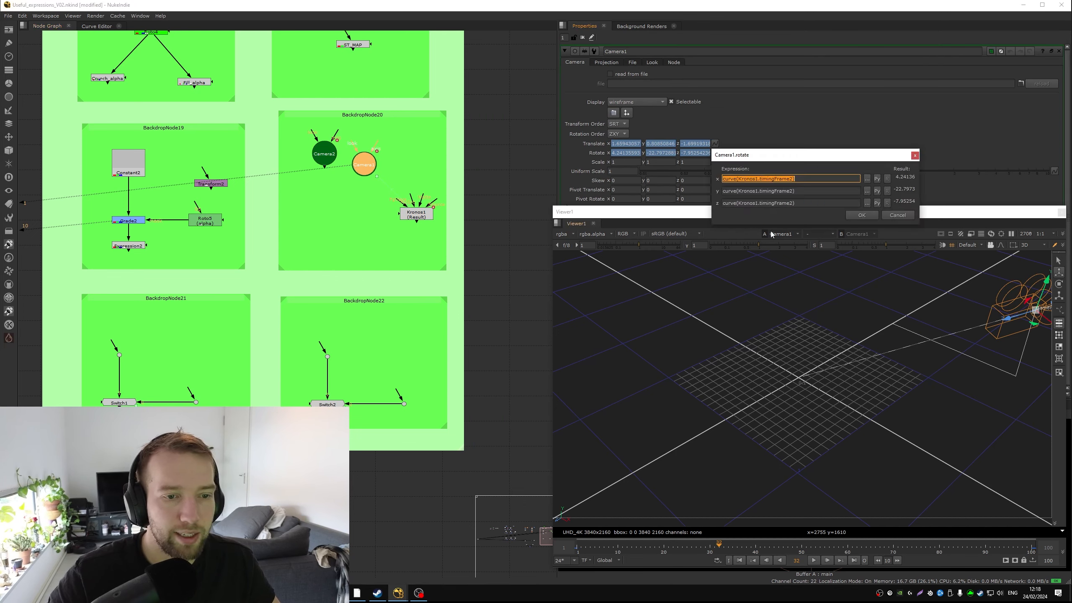
Step: Close Camera1's rotate expressions and open the settings of the Switch1 node in BackdropNode21
left_click(897, 215)
middle_click_drag(386, 317, 532, 243)
left_click_drag(384, 290, 268, 340)
left_click(258, 329)
middle_click_drag(240, 332, 151, 281)
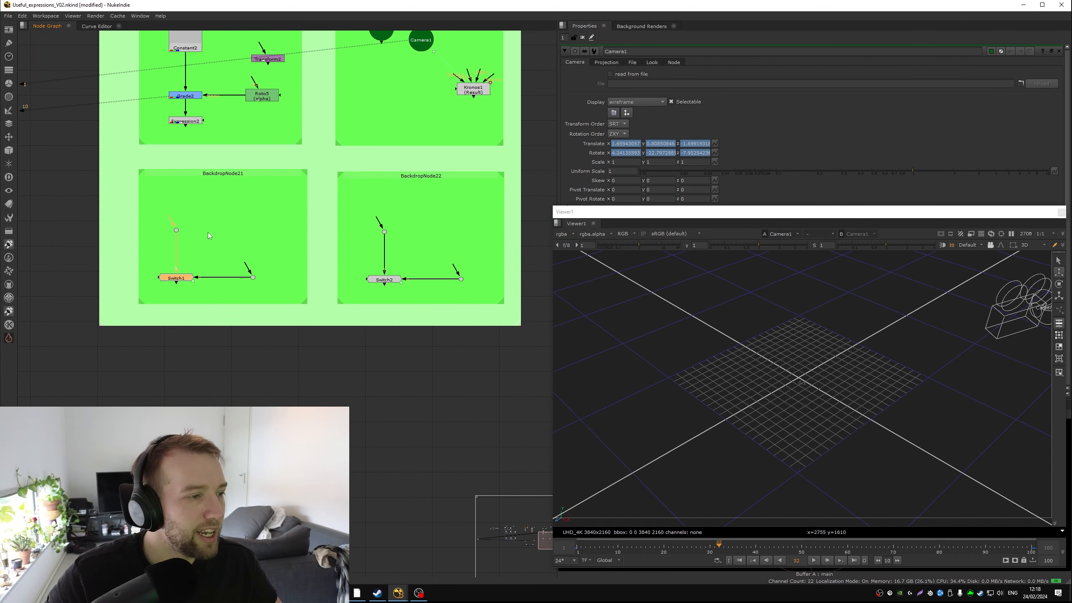
double_click(177, 279)
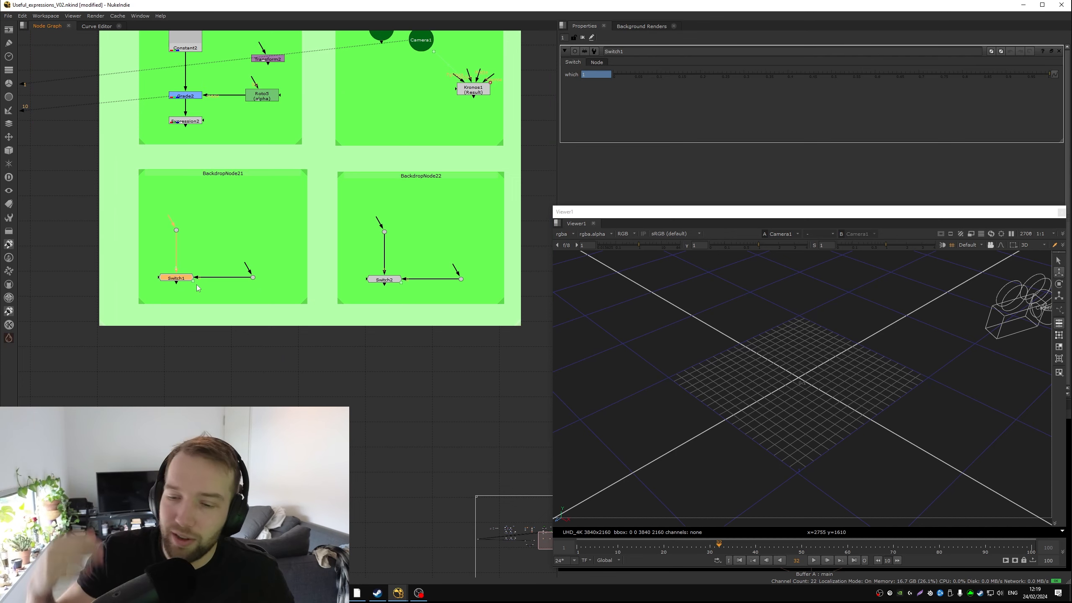
left_click_drag(201, 265, 147, 300)
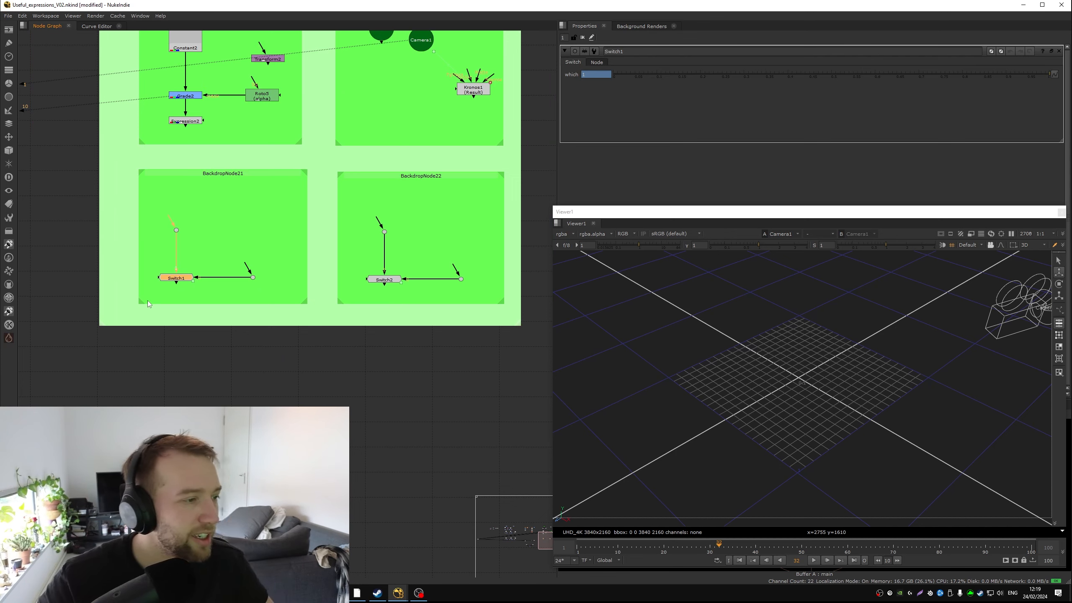
middle_click_drag(177, 296, 223, 289)
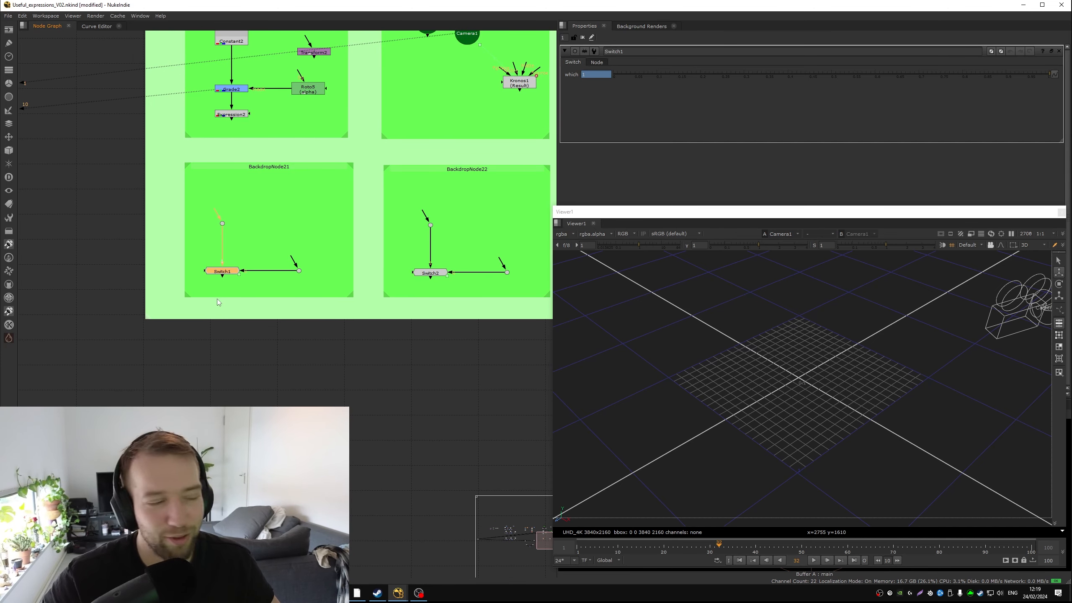
Step: Raise the dot feeding Switch1's second input, view Switch1 and set its which expression to $gui
left_click(298, 270)
left_click_drag(299, 269, 300, 242)
left_click(223, 270)
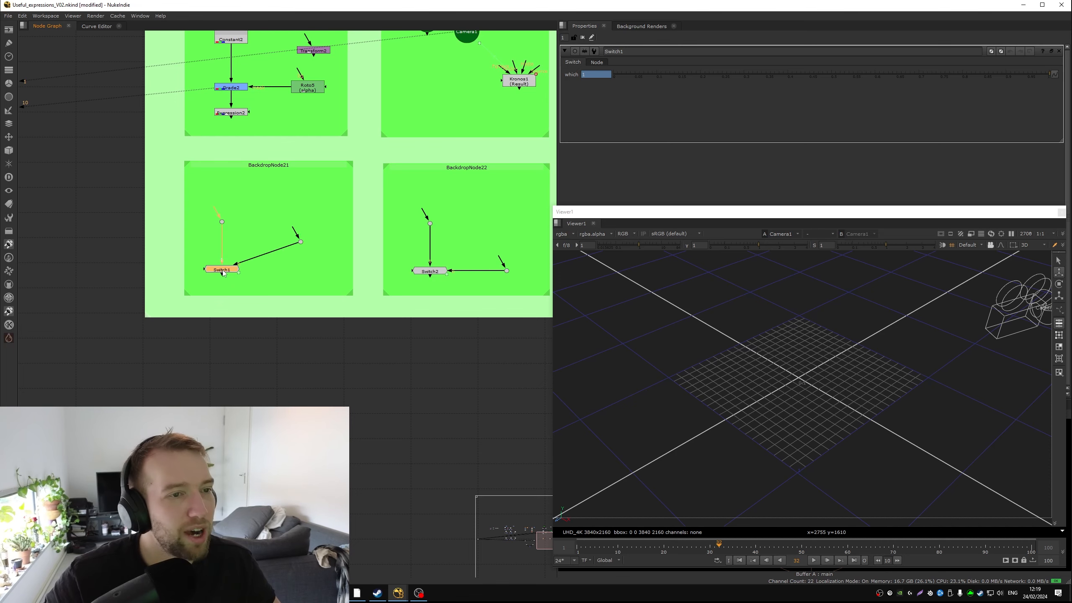
key("1")
key("equal")
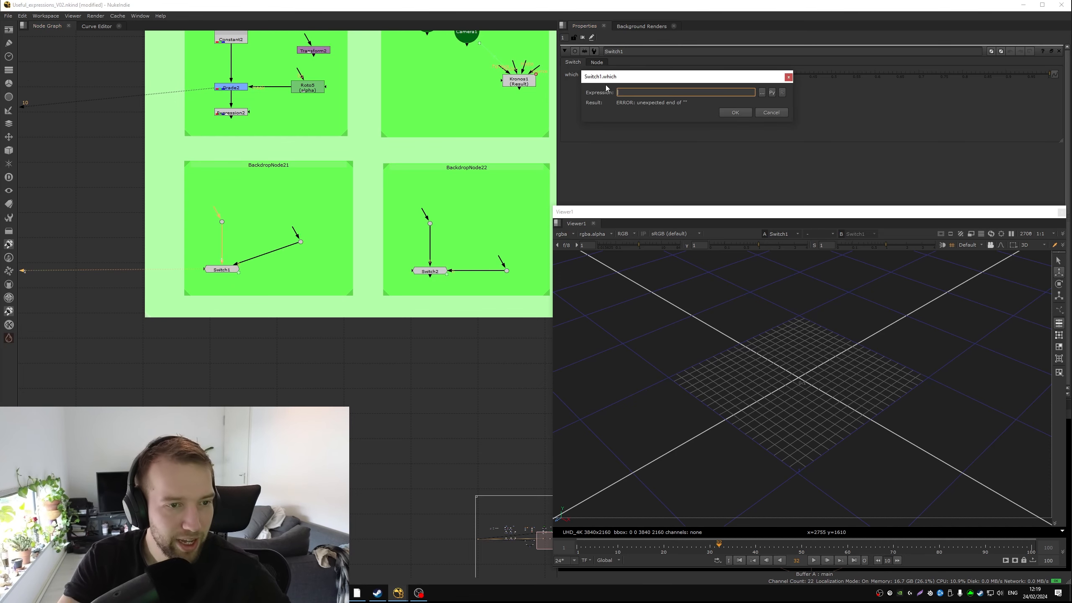
type("$gui")
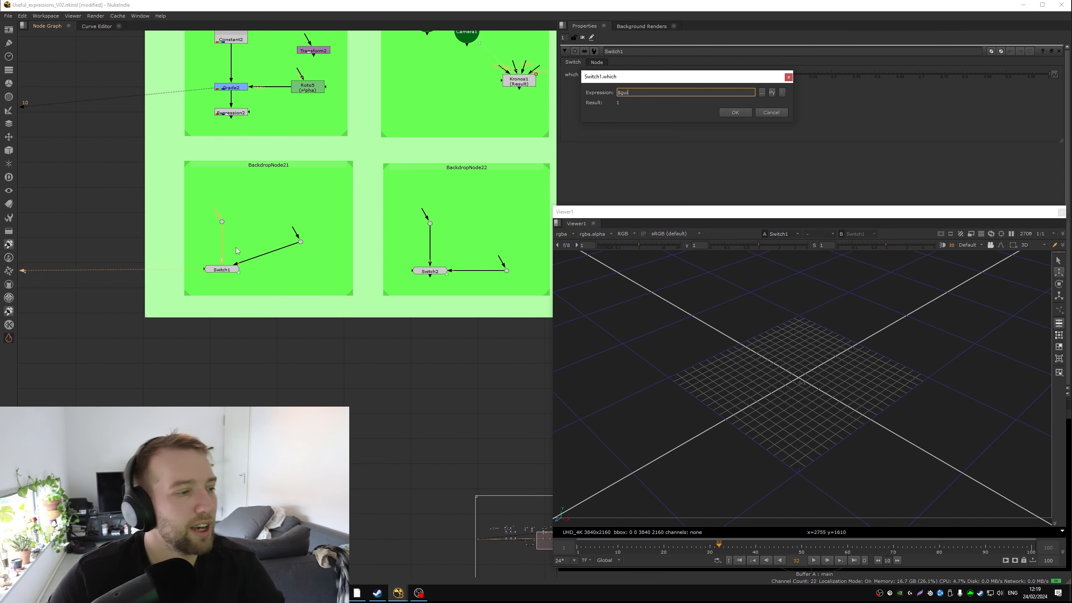
key("Return")
Step: Move Switch1's second-input dot farther up and away, and reconnect the switch's loose input to it
scroll(268, 264, "up", 4)
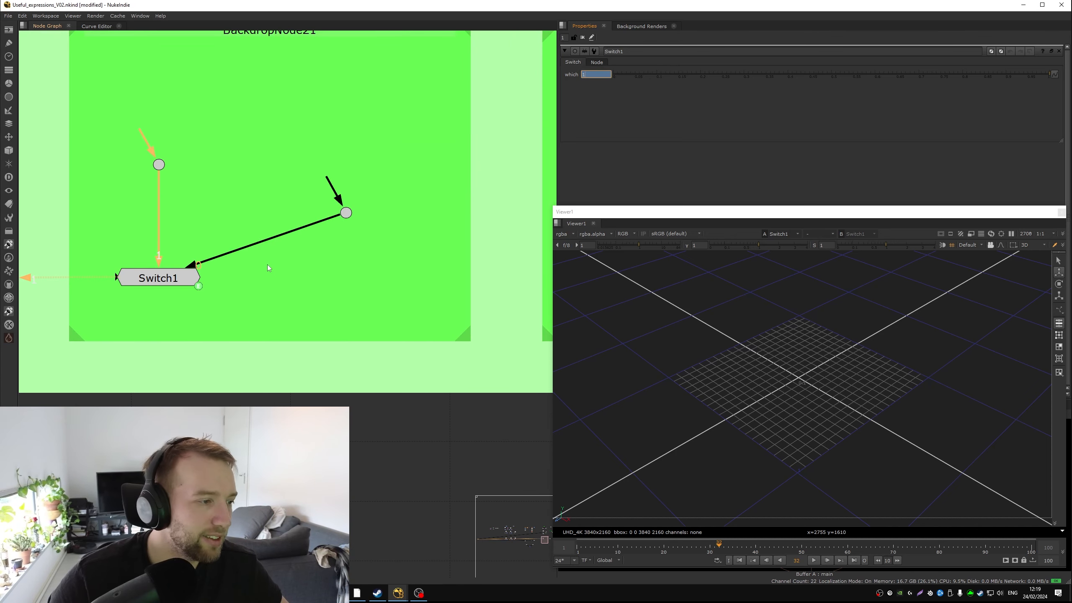
left_click_drag(345, 213, 389, 158)
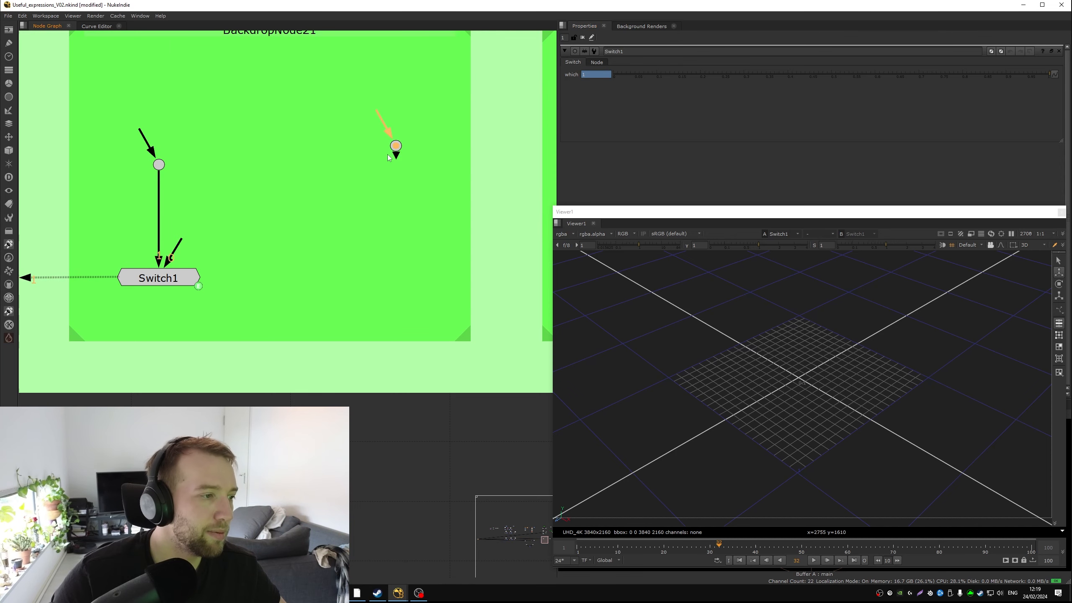
left_click_drag(185, 243, 399, 161)
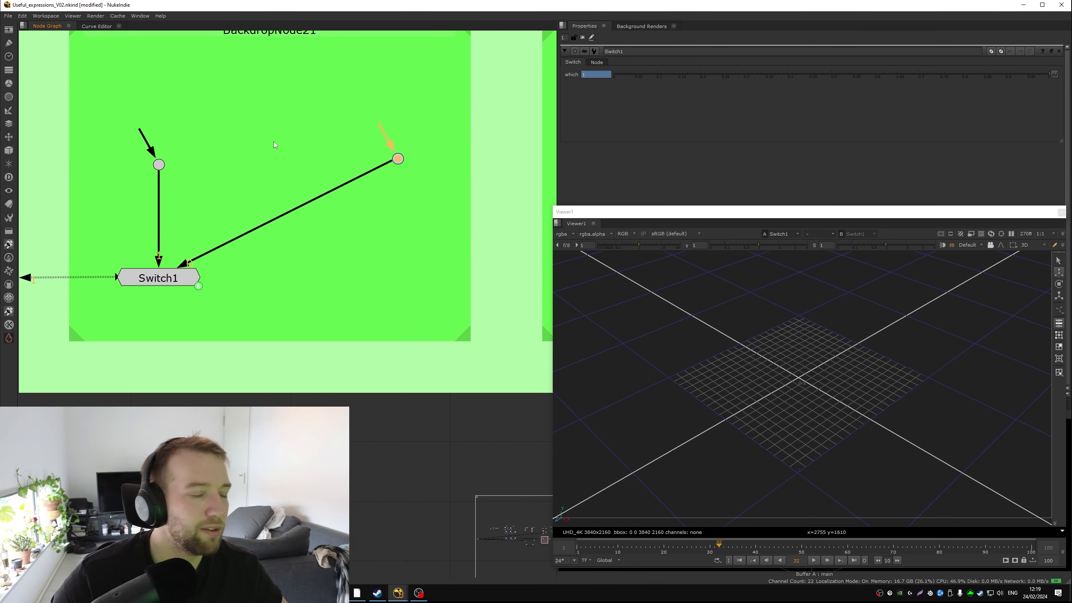
Step: Raise the dot above Switch1 and insert a Blur node between that dot and the switch
middle_click_drag(274, 145, 379, 120)
left_click_drag(260, 144, 261, 129)
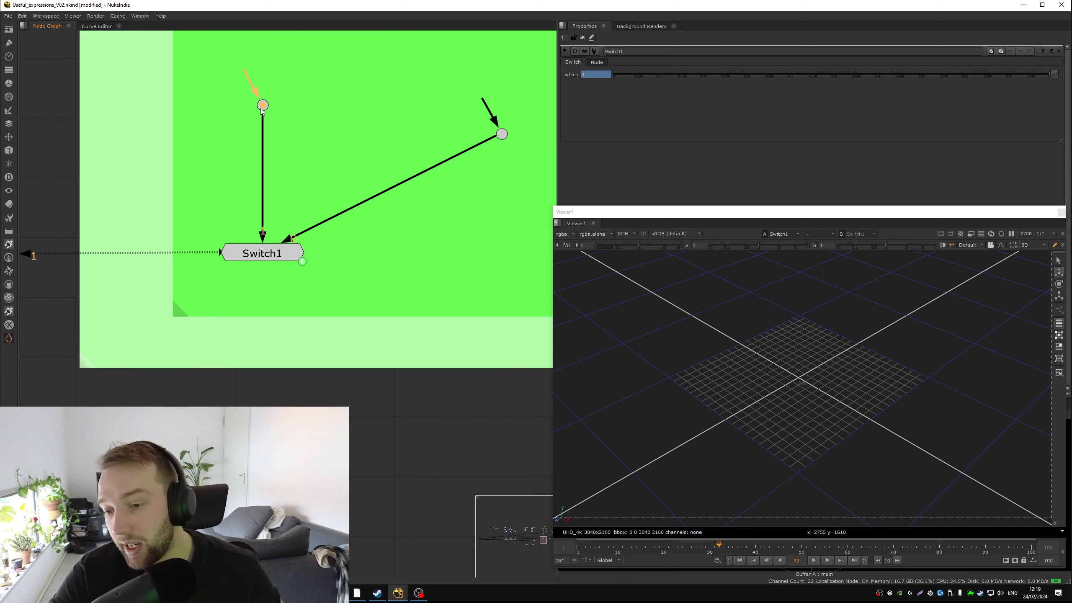
left_click_drag(323, 91, 265, 168)
key("b")
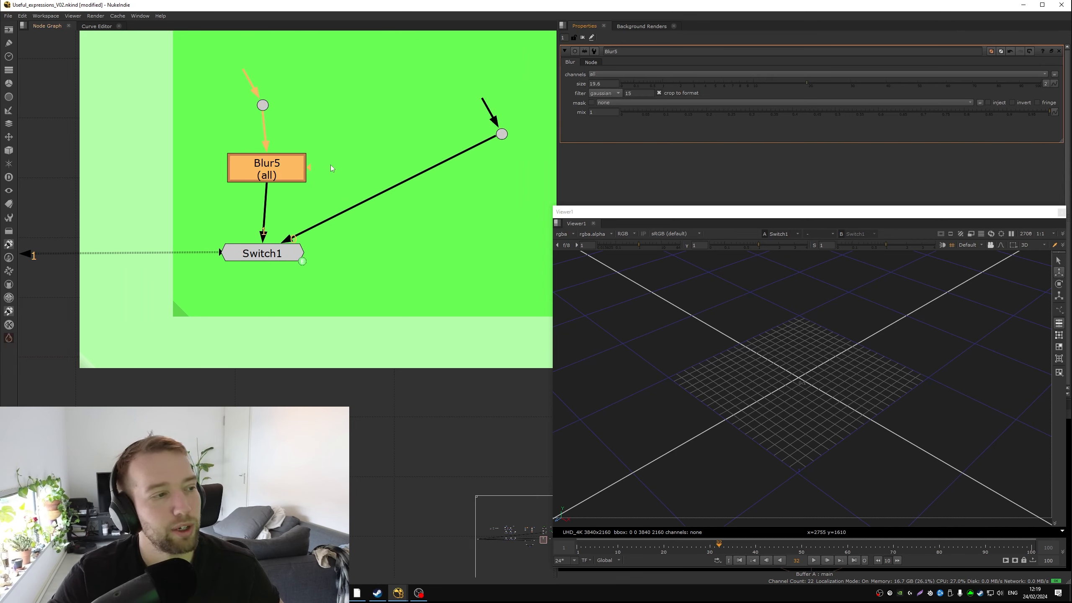
Step: Insert a ZDefocus node between the second-input dot and Switch1, and tidy up the two filter branches
left_click(331, 167)
key("Tab")
type("zdef")
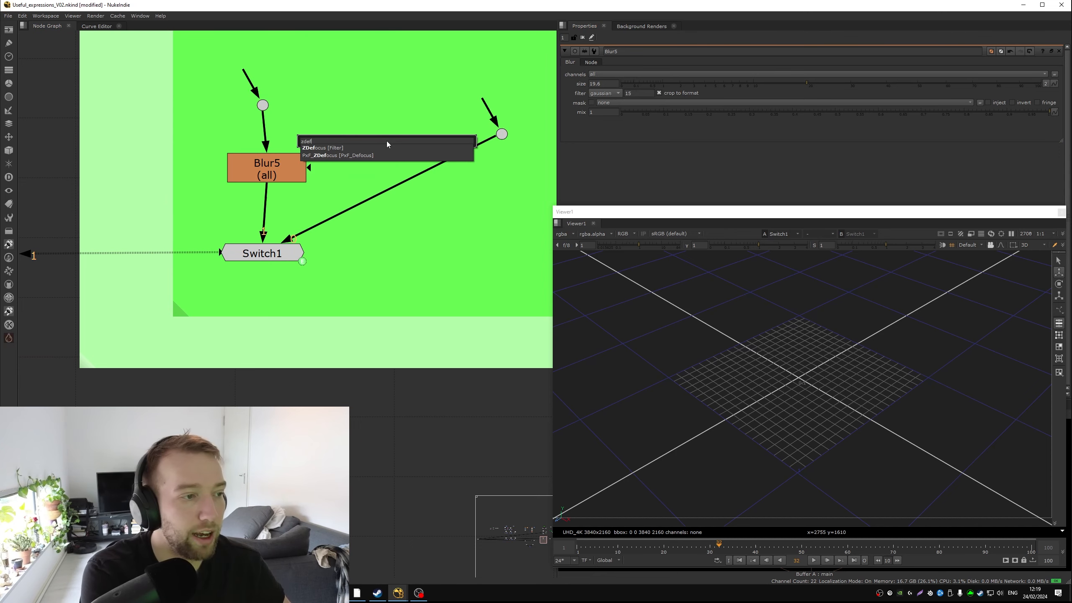
key("Return")
left_click_drag(393, 148, 507, 185)
middle_click_drag(443, 212, 303, 237)
left_click_drag(394, 205, 380, 213)
left_click_drag(157, 203, 155, 209)
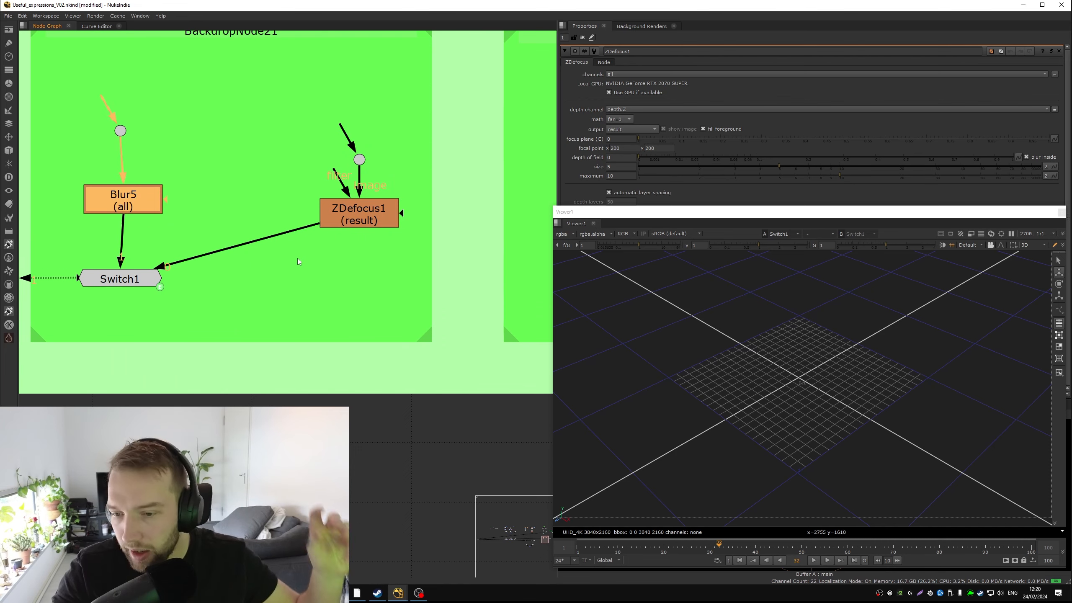
middle_click_drag(274, 261, 317, 242)
left_click(399, 195)
left_click_drag(489, 143, 372, 199)
left_click_drag(290, 156, 88, 207, "shift")
scroll(301, 242, "down", 5)
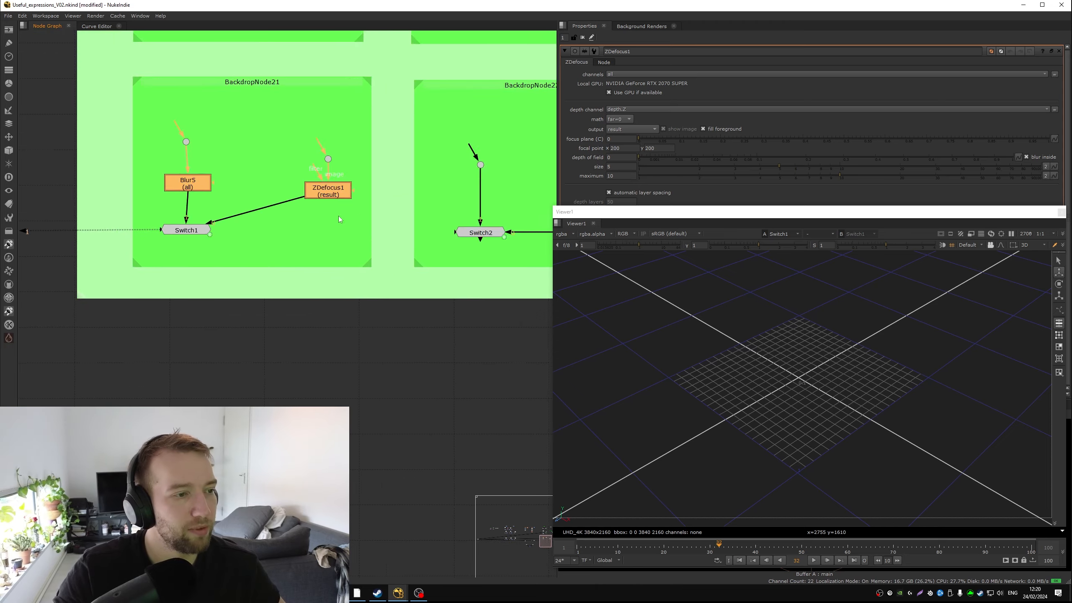
Step: Check Switch2's which expression, and compare the settings of Switch1 and Switch2
left_click(290, 249)
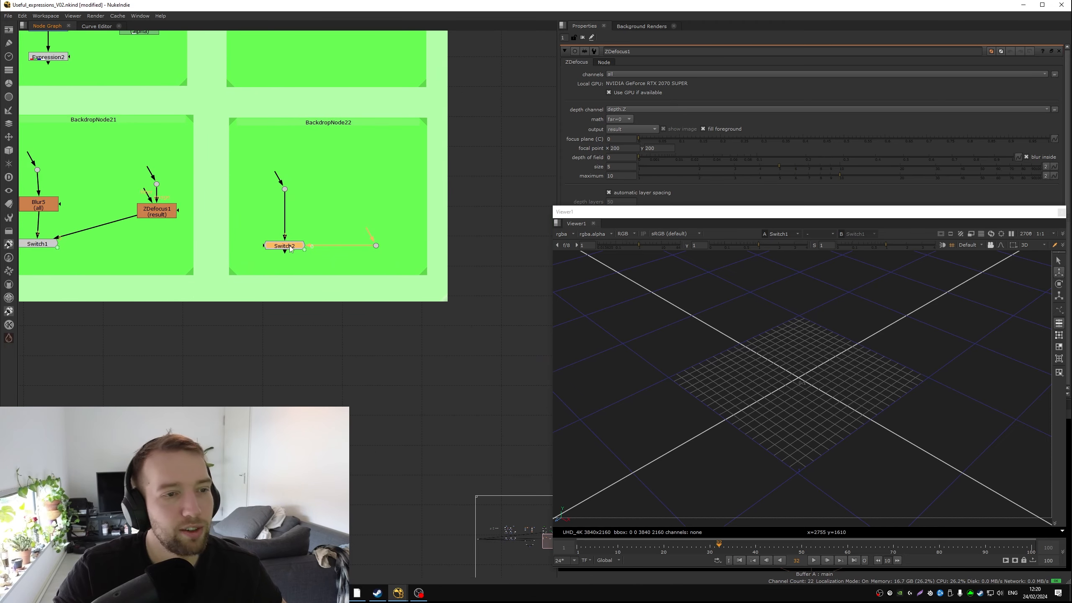
double_click(291, 248)
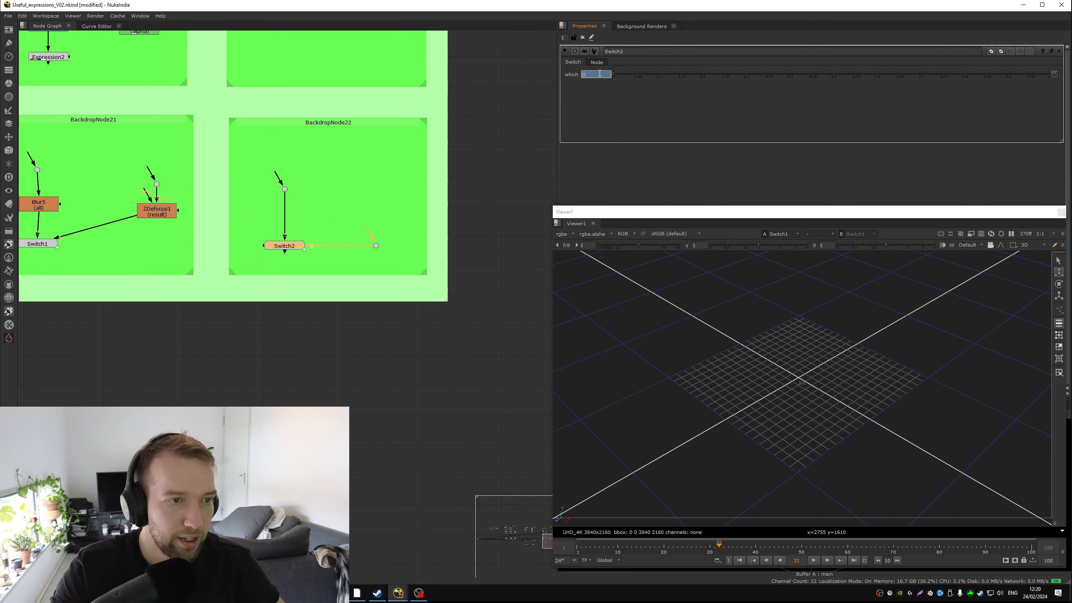
key("equal")
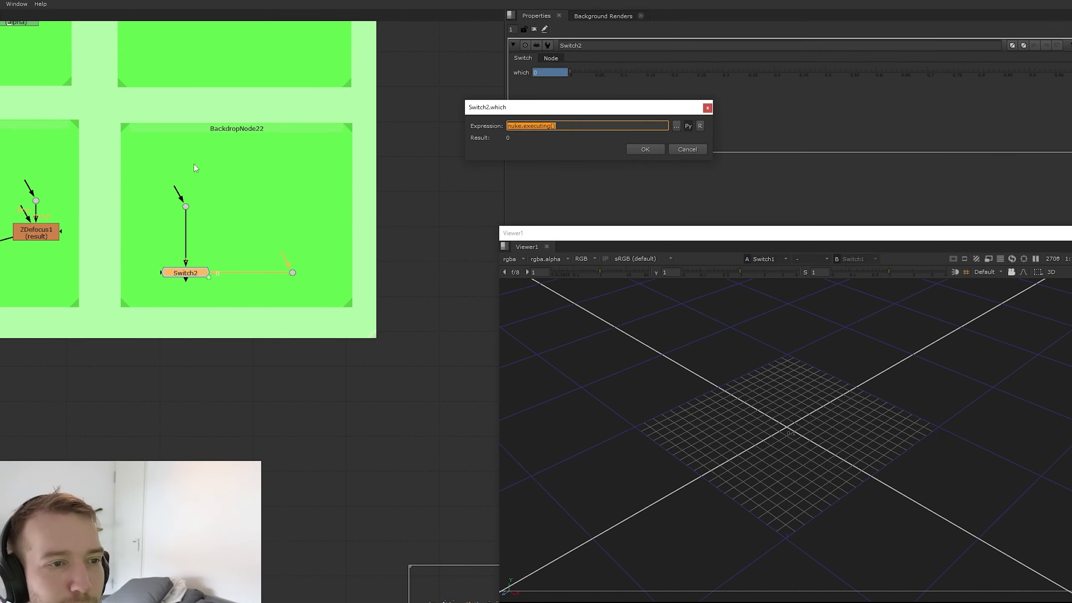
key("Escape")
double_click(154, 230)
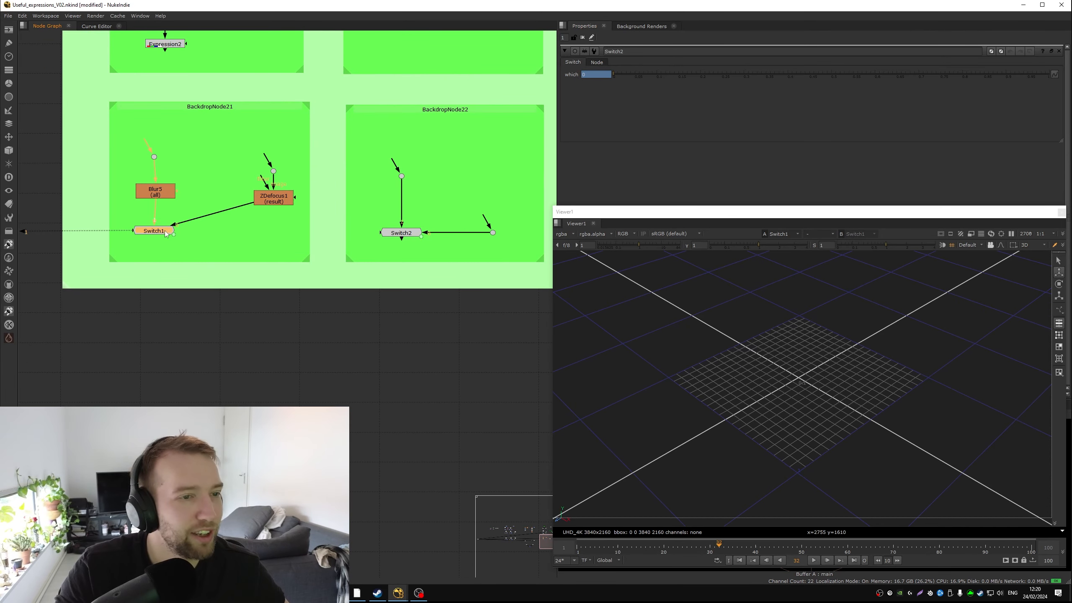
left_click(188, 271)
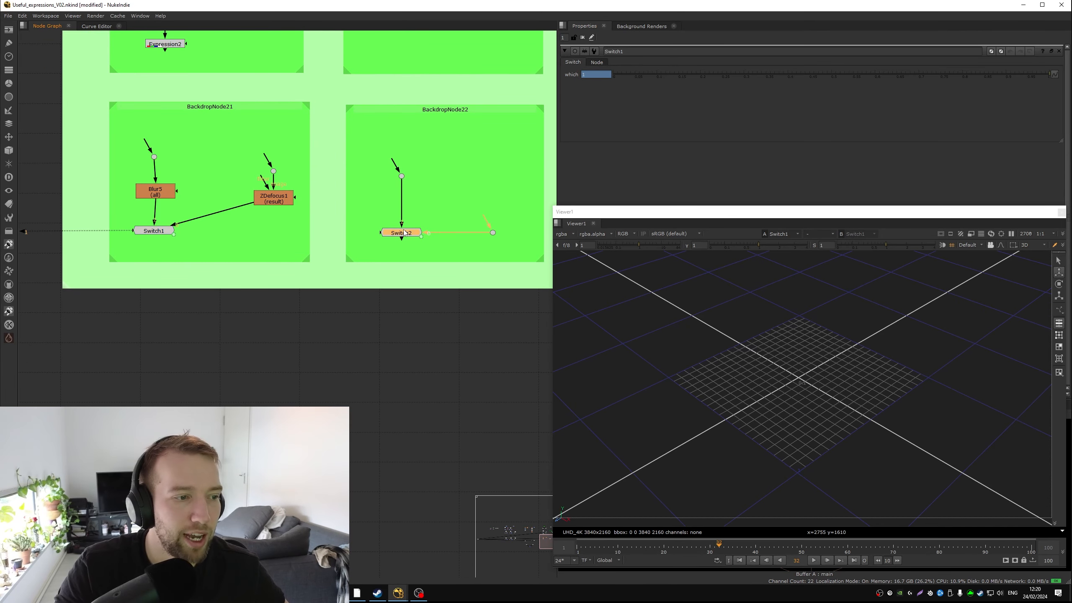
double_click(404, 231)
middle_click_drag(360, 183, 264, 168)
left_click_drag(434, 183, 362, 242)
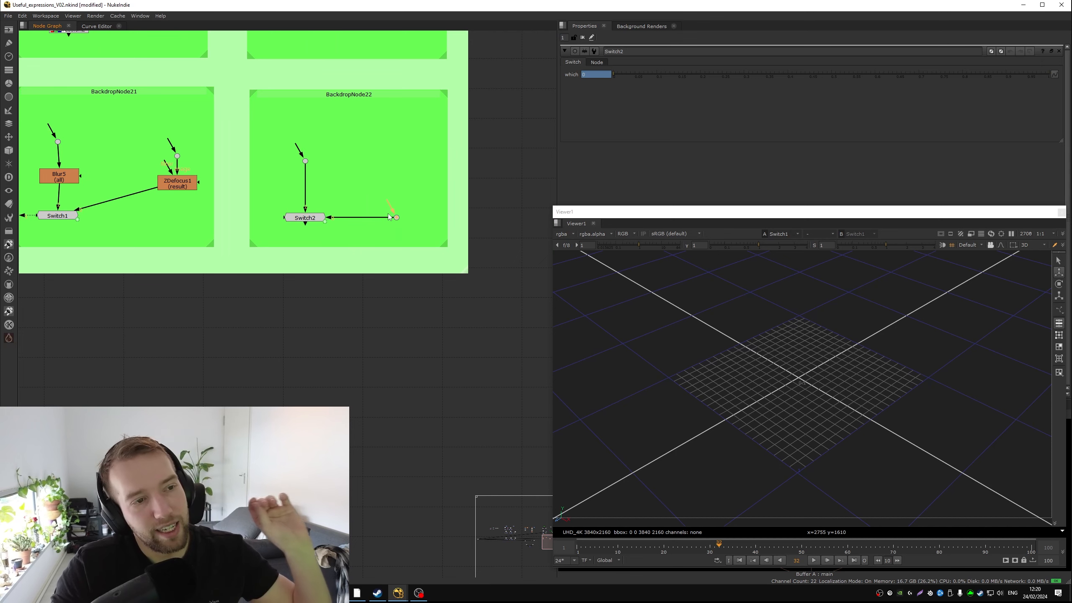
Step: Raise both input dots of Switch2 and add an elbow dot on the second input pipe beside the switch
left_click_drag(399, 215, 427, 143)
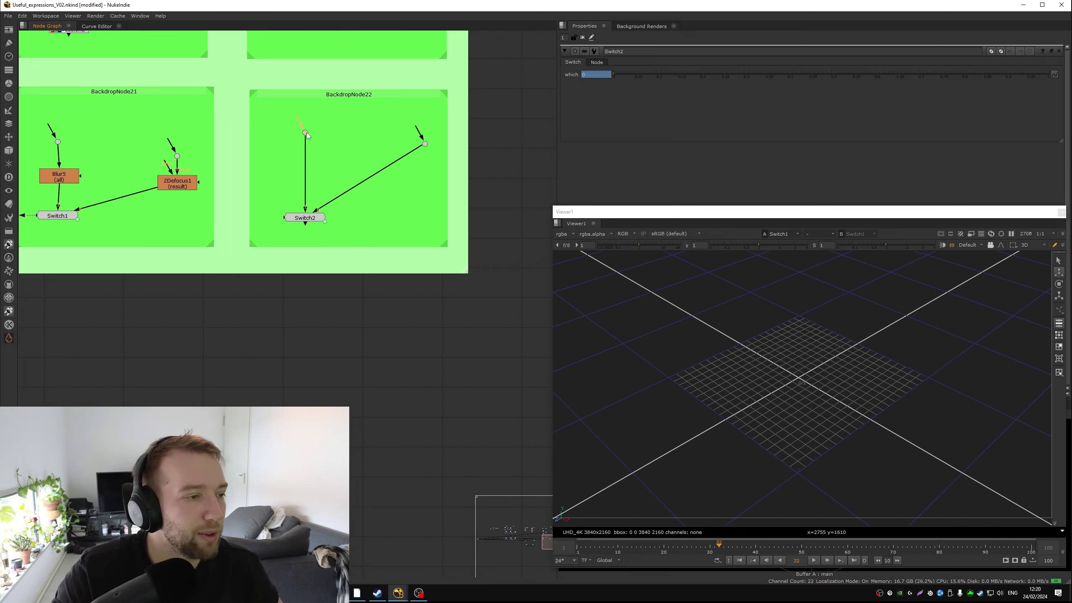
left_click_drag(367, 179, 425, 217, "ctrl")
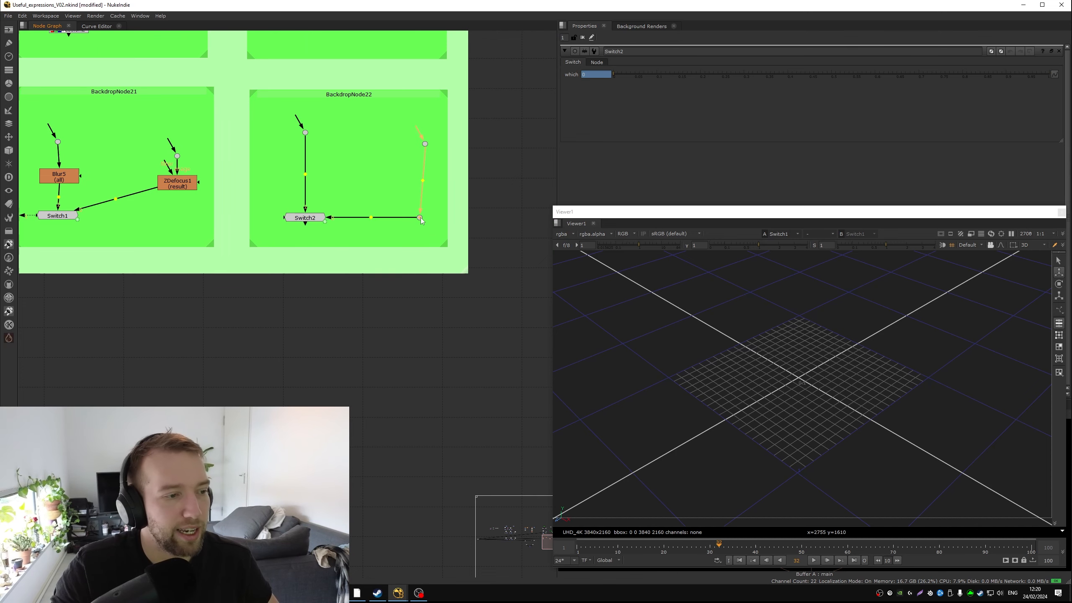
middle_click_drag(348, 186, 403, 186)
Step: Copy ZDefocus1 and insert the copy between Switch2 and the dot above it
left_click(386, 193)
left_click(270, 201)
key("ctrl+c")
left_click(355, 186)
key("ctrl+v")
left_click_drag(354, 189, 376, 184)
Step: Copy Blur5 and insert the copy between the two dots on Switch2's second input
left_click_drag(135, 195, 133, 197)
key("ctrl+c")
left_click(407, 201)
key("ctrl+v")
left_click_drag(408, 204, 501, 198)
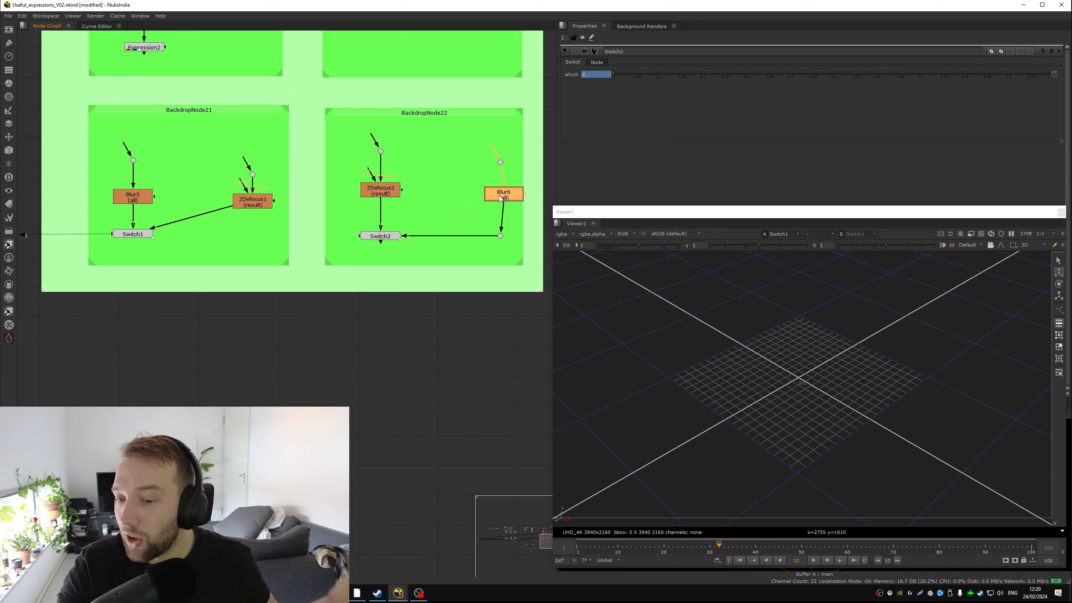
Step: Review the whole node graph of expression groups: Animation 1, Animation 2, Utility, Expression node and Misc
scroll(502, 199, "down", 6)
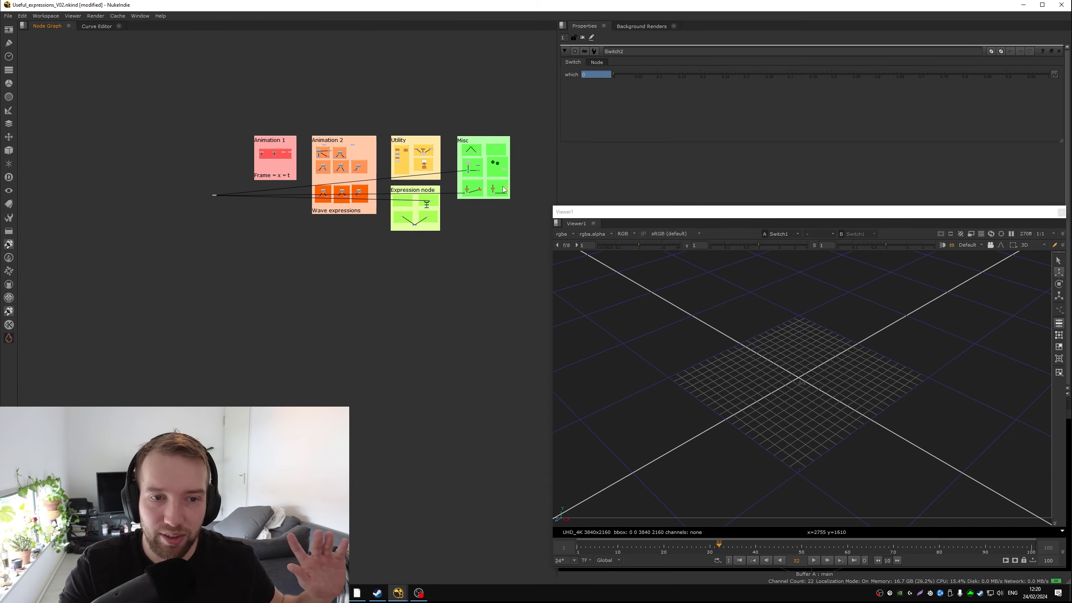
scroll(504, 188, "up", 4)
left_click_drag(557, 162, 549, 162)
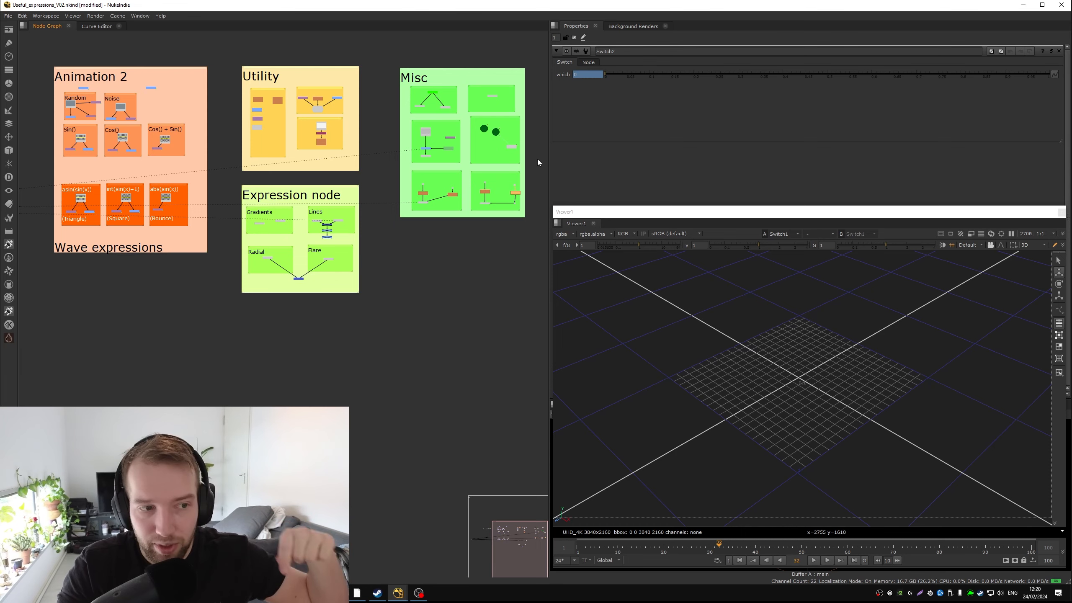
scroll(316, 221, "up", 2)
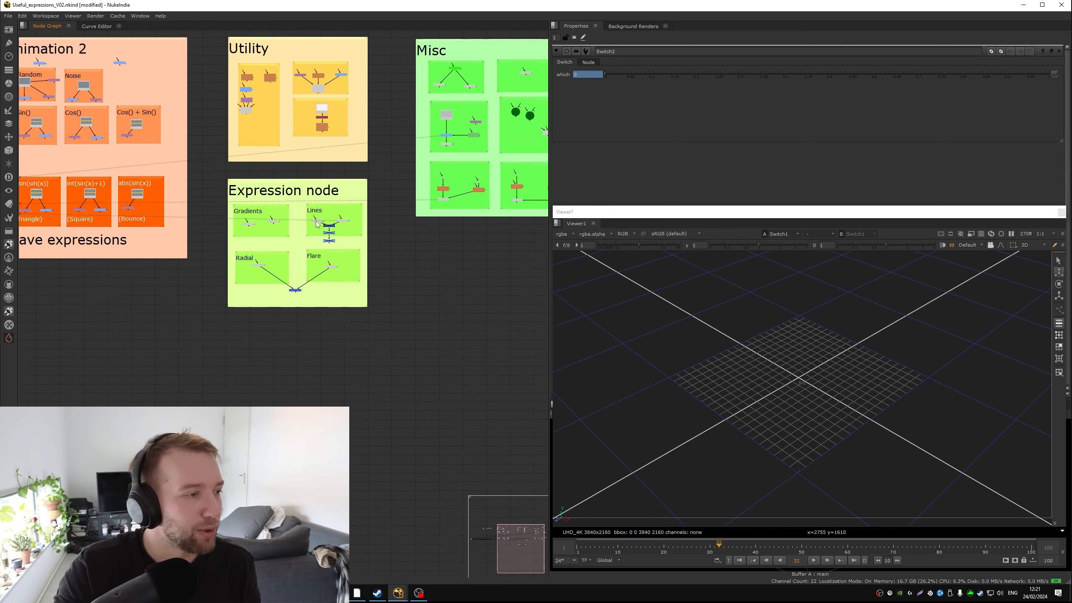
scroll(316, 221, "down", 4)
left_click_drag(1, 320, 500, 77)
left_click_drag(477, 76, 44, 305)
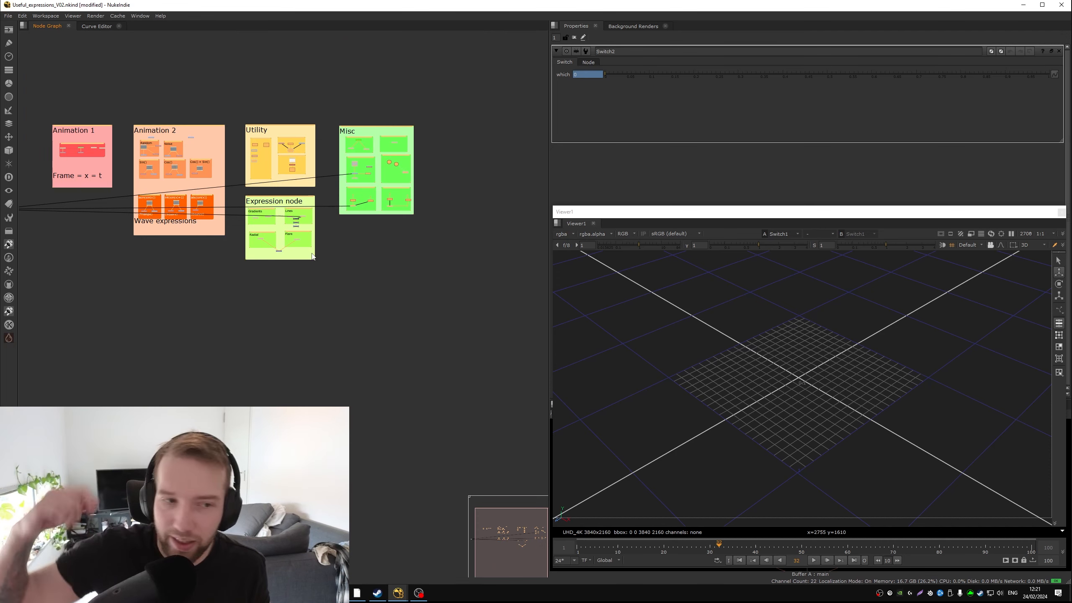
middle_click_drag(251, 95, 298, 165)
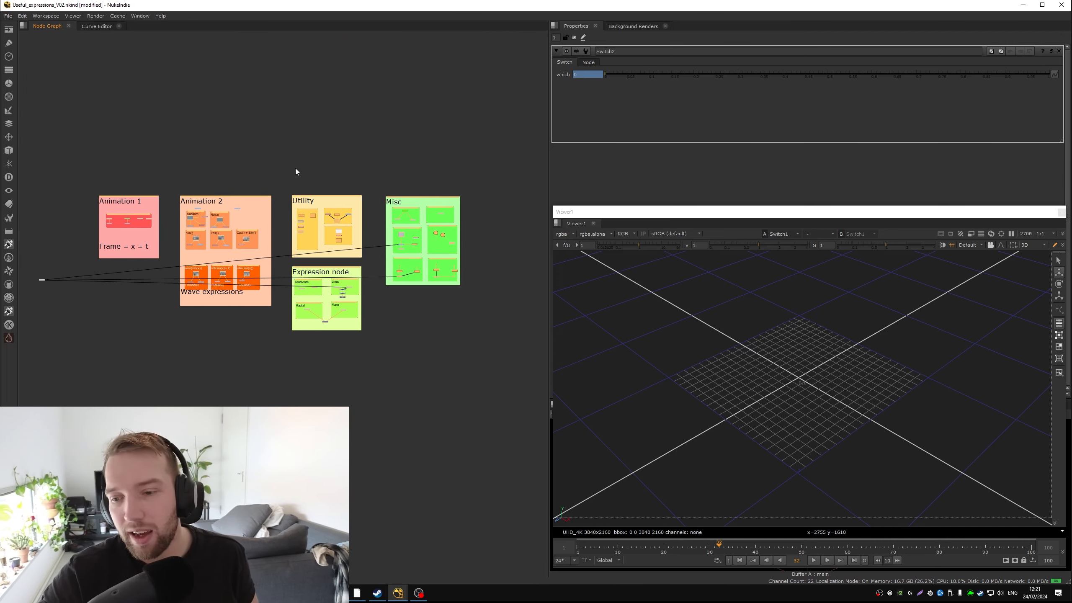
scroll(234, 197, "up", 4)
middle_click_drag(81, 277, 83, 163)
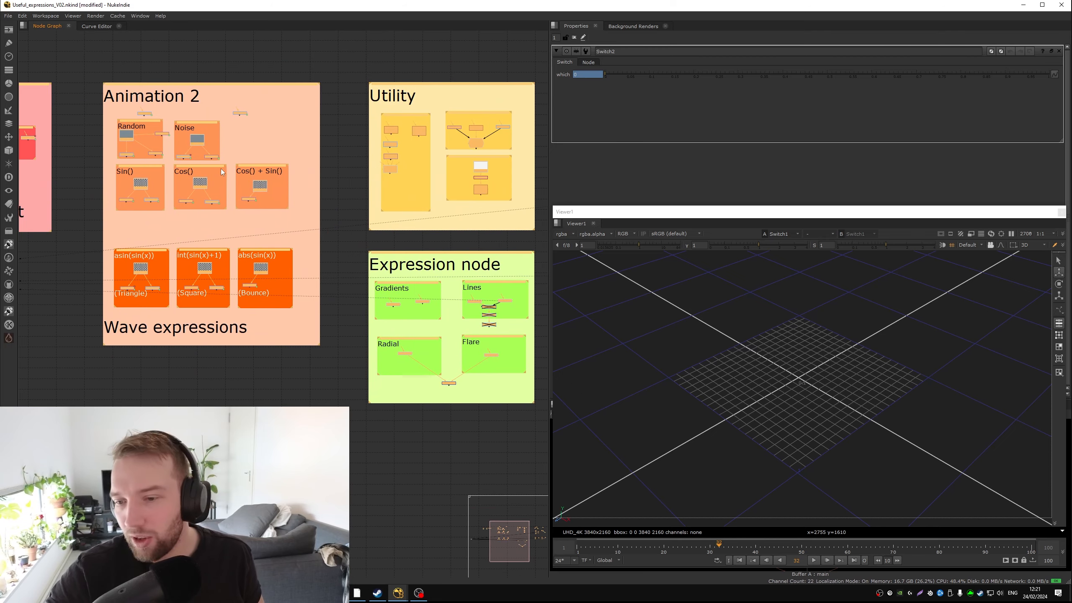
scroll(280, 186, "down", 3)
middle_click_drag(313, 193, 212, 142)
left_click_drag(482, 67, 182, 263)
middle_click_drag(182, 263, 372, 320)
left_click_drag(402, 85, 258, 290)
left_click_drag(278, 91, 167, 212)
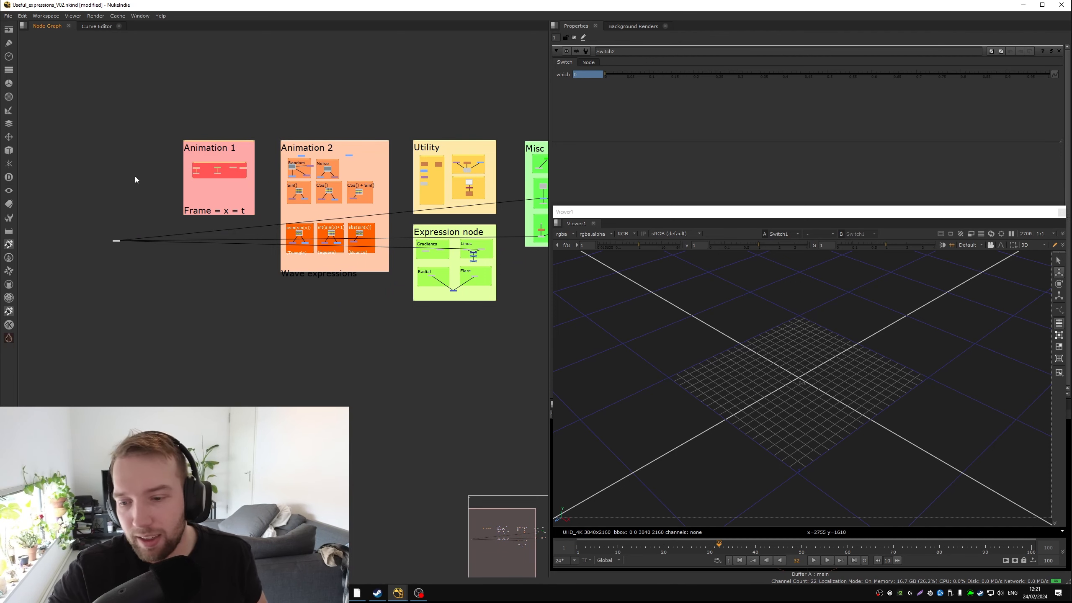
middle_click_drag(176, 230, 150, 223)
left_click_drag(151, 223, 120, 182)
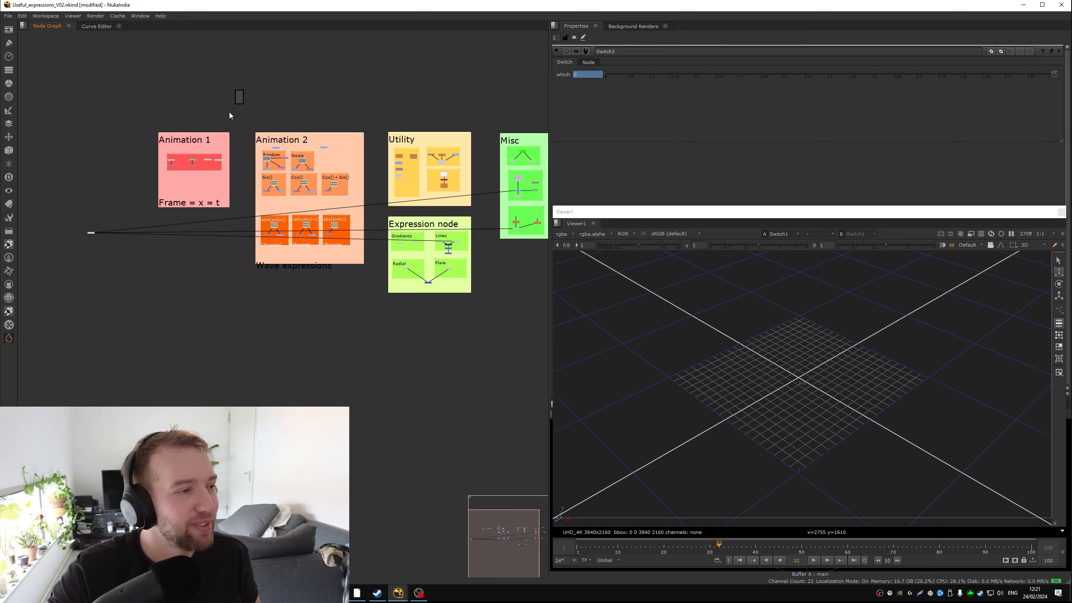
left_click_drag(376, 105, 232, 305)
middle_click_drag(411, 181, 219, 202)
left_click_drag(383, 133, 299, 269)
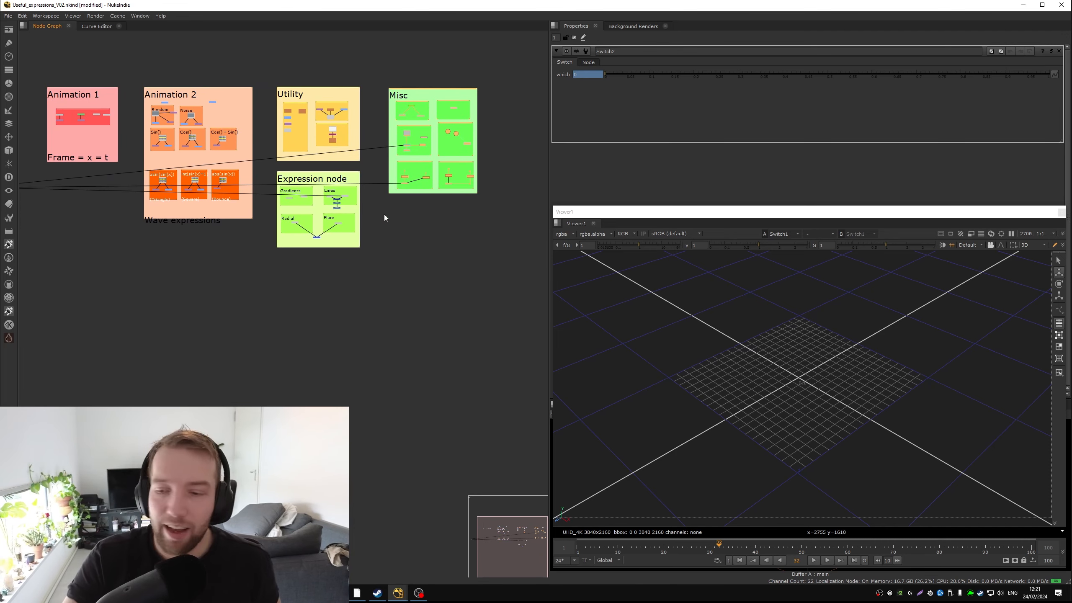